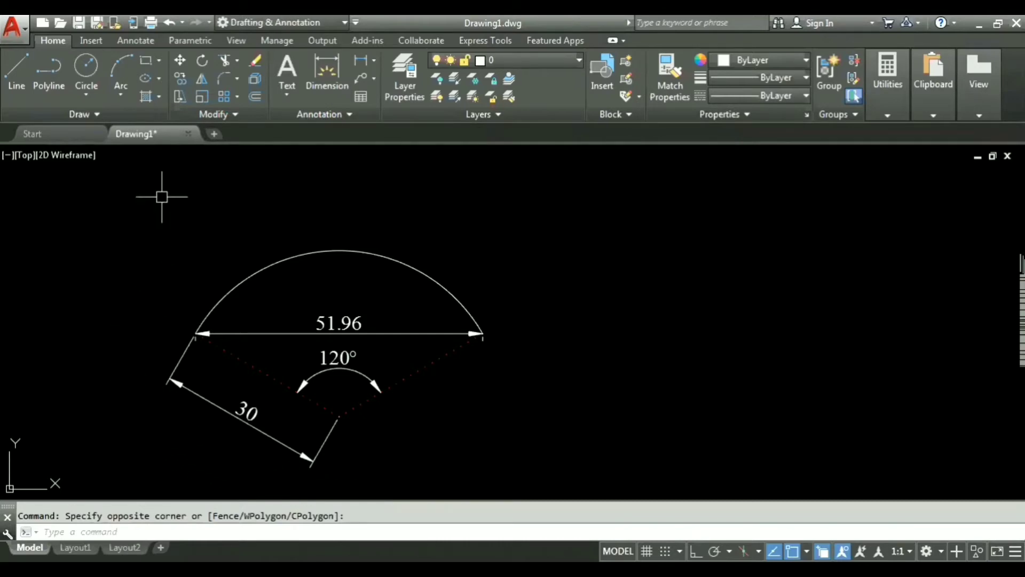
left_click(123, 97)
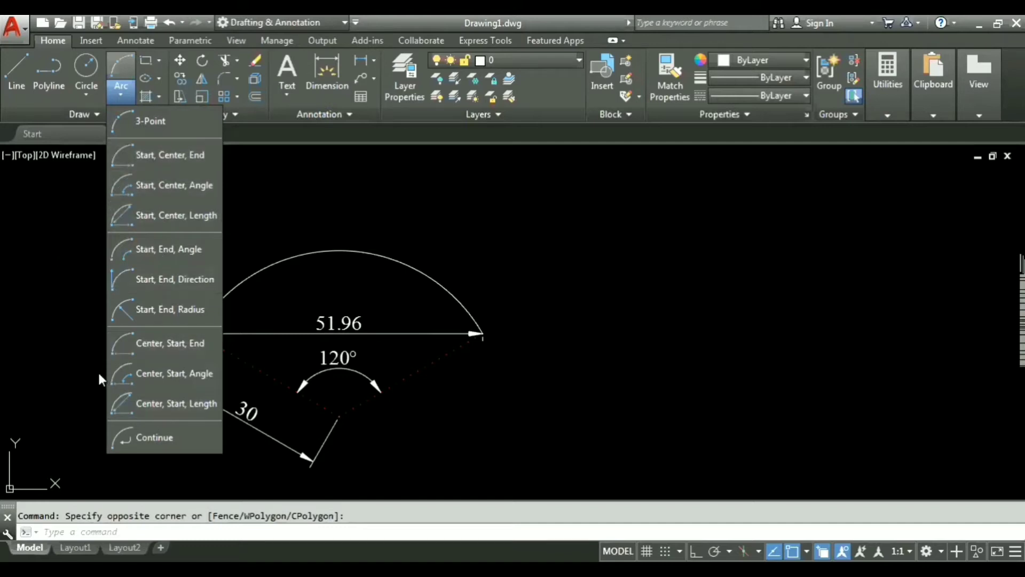
left_click(44, 308)
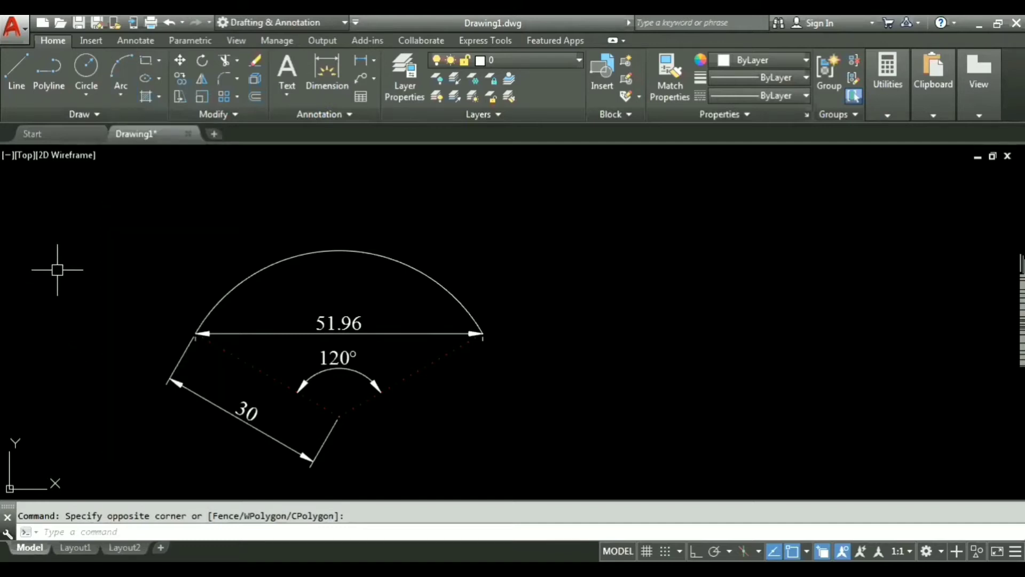
- Draw a three-point arc beside the dimensioned arc, placing its second point about 29 units from the start at roughly 30°
left_click(123, 92)
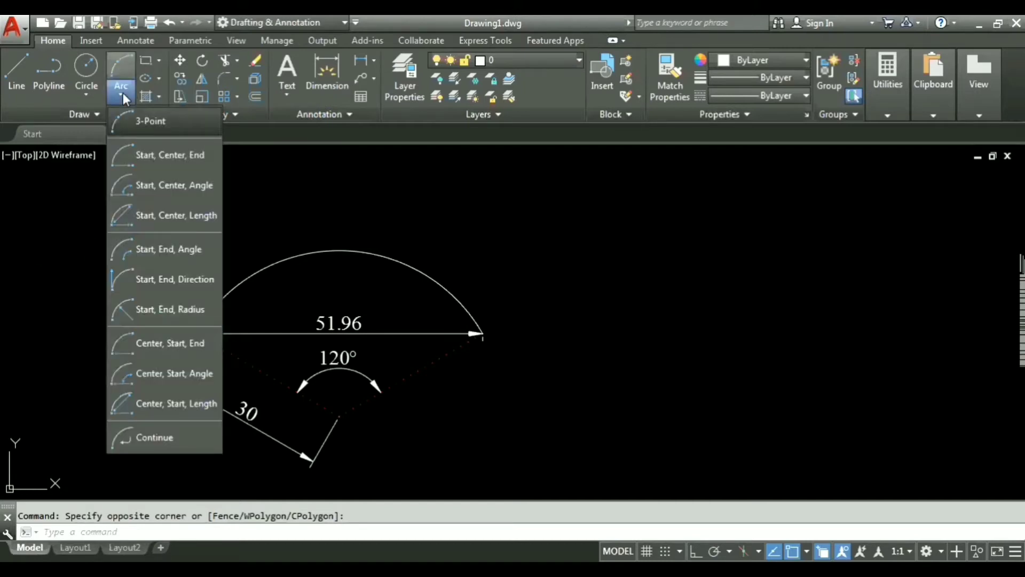
left_click(143, 121)
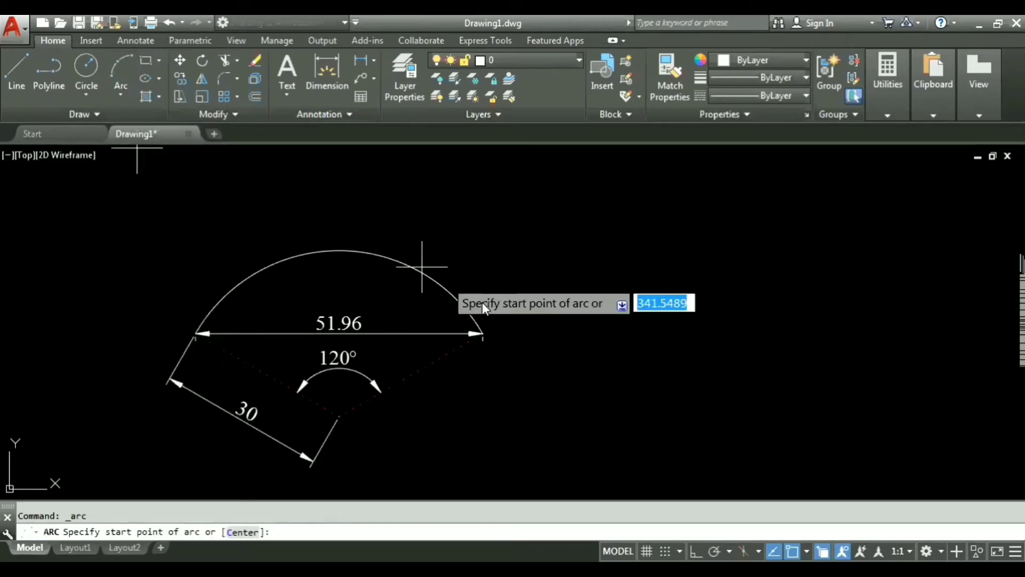
left_click(545, 334)
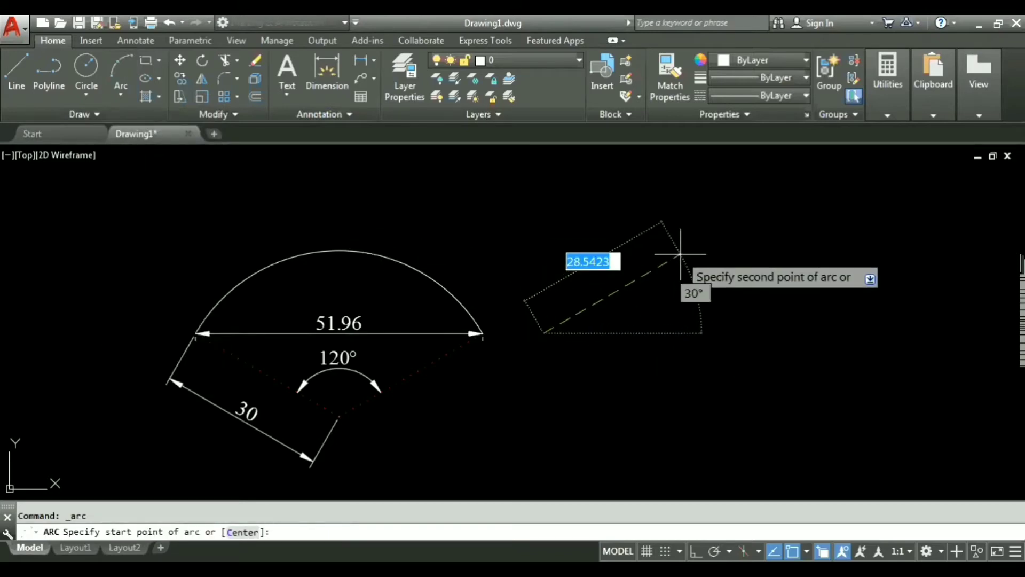
left_click(683, 252)
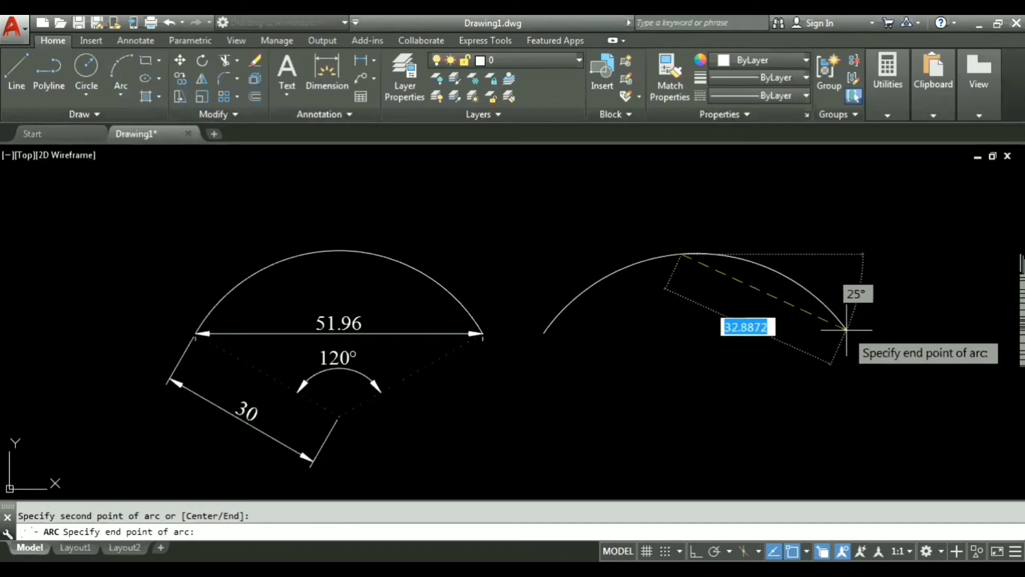
left_click(852, 337)
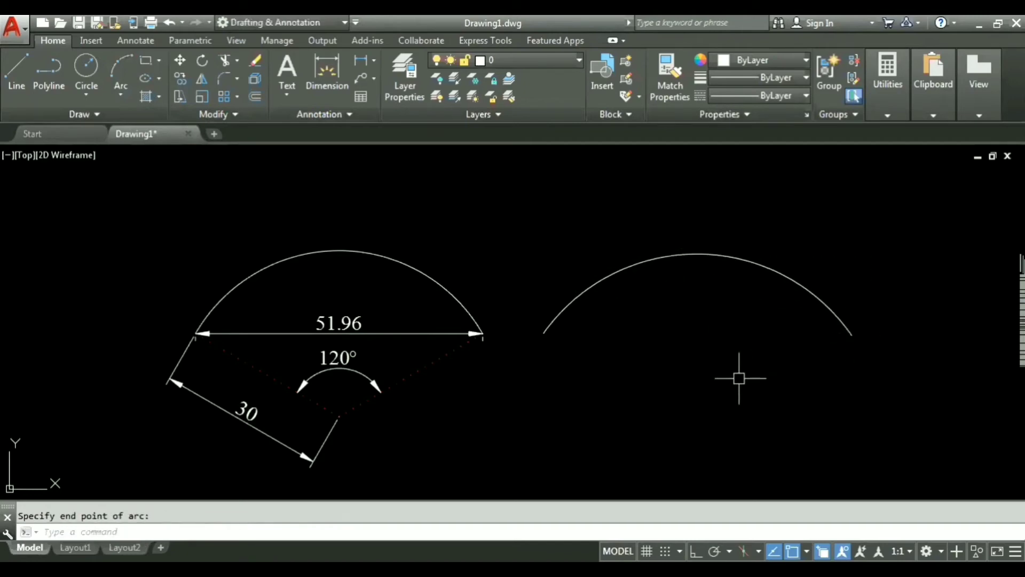
- Draw a Start, End, Angle arc below the three-point arc, with nearly level endpoints and a 120° included angle
left_click(120, 96)
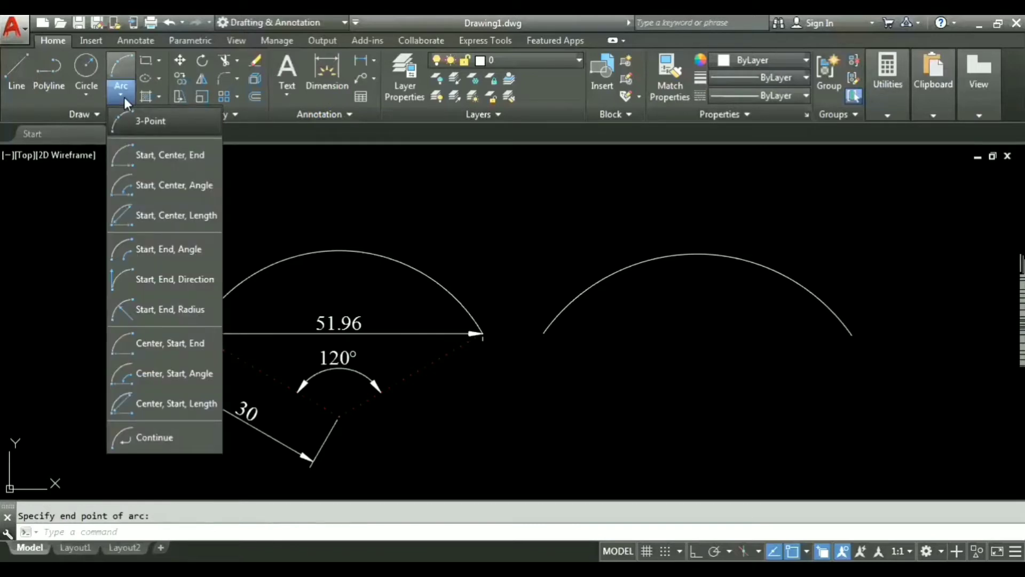
left_click(167, 251)
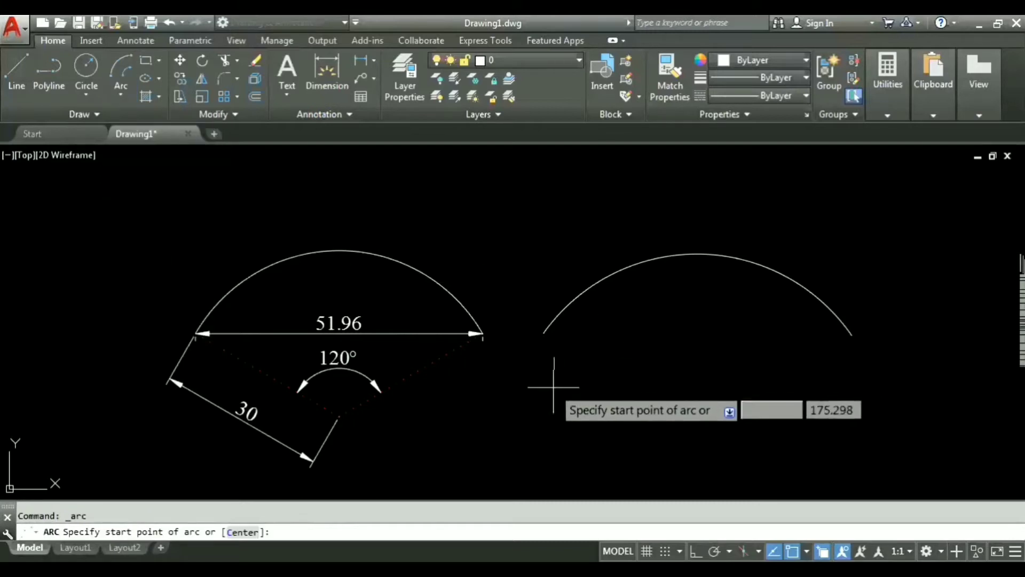
left_click(555, 404)
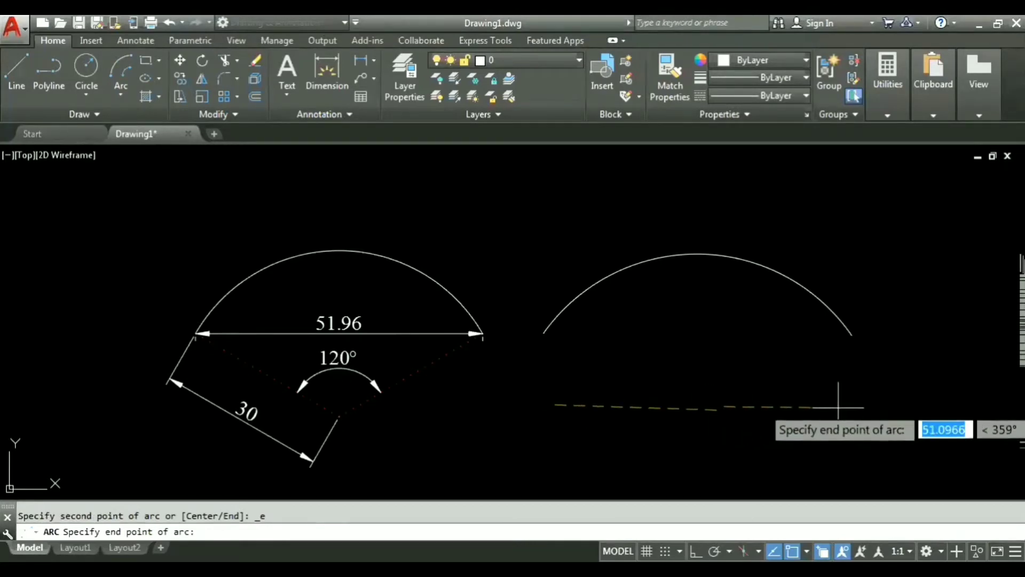
left_click(858, 406)
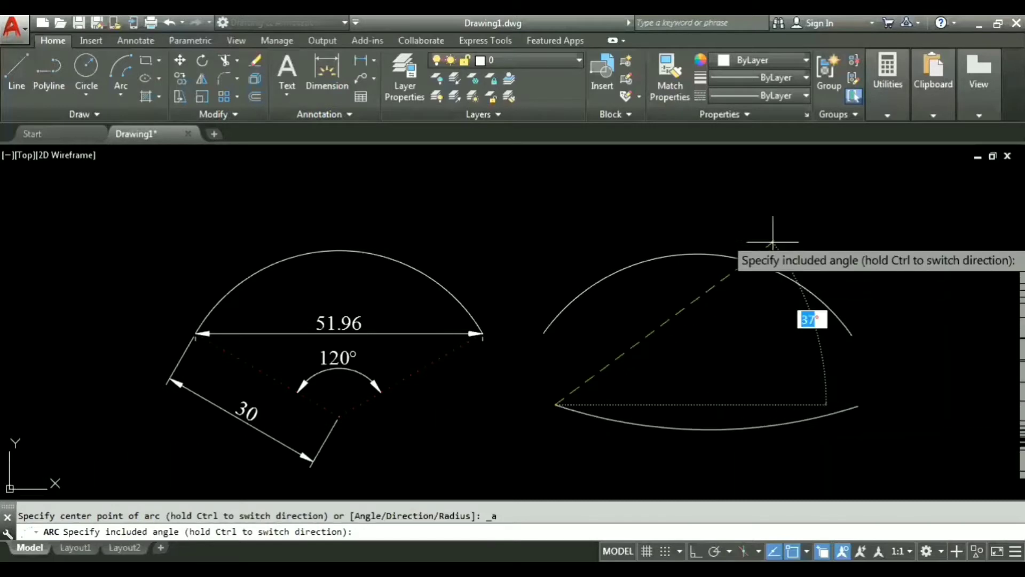
type("120")
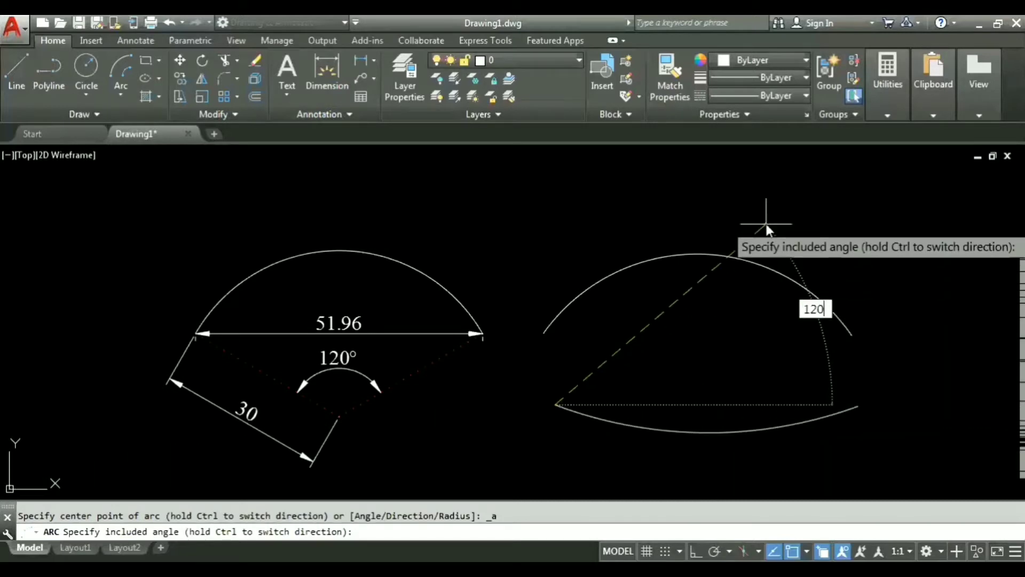
key("Return")
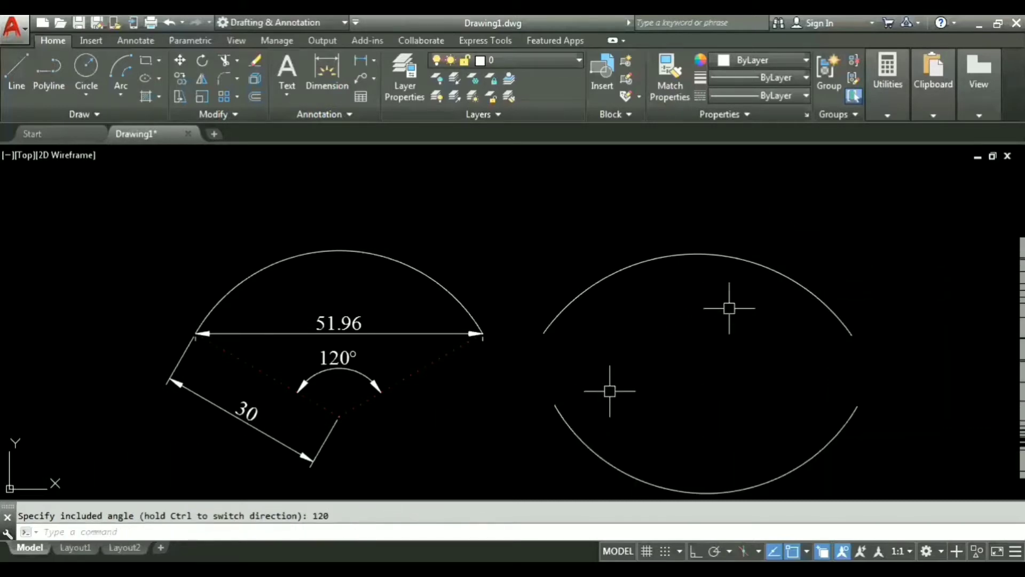
- Erase both practice arcs beside the dimensioned arc
left_click(882, 424)
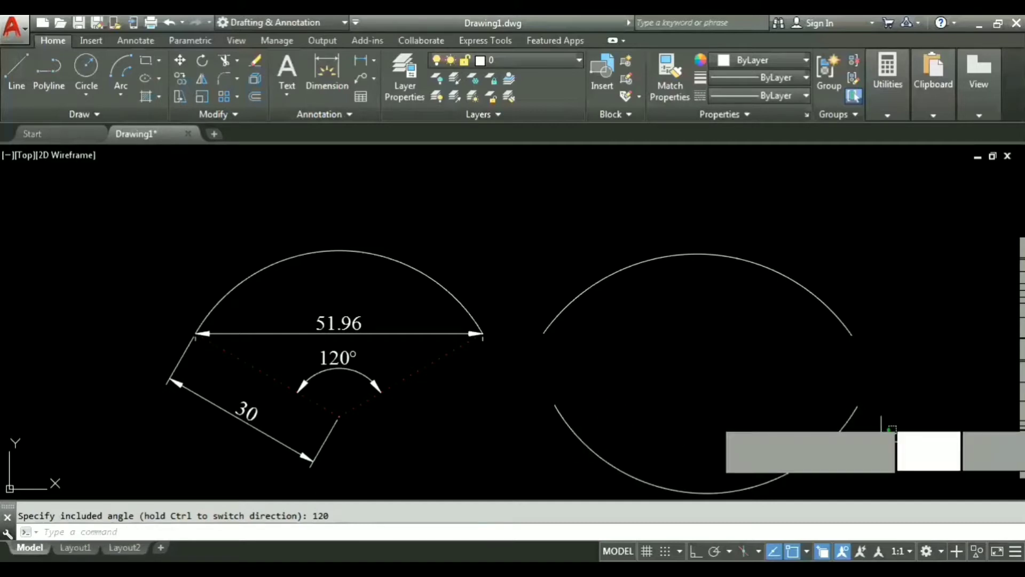
left_click(781, 250)
key("Delete")
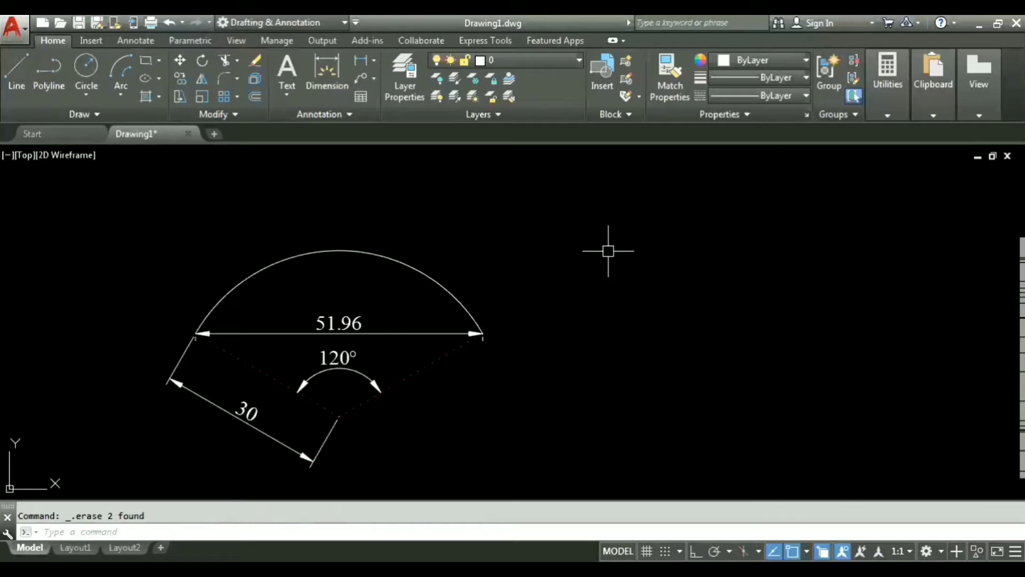
- Draw an arc in the empty space beside the dimensioned arc using the ARC command's End and Angle options, with level endpoints and a 120° included angle
type("a")
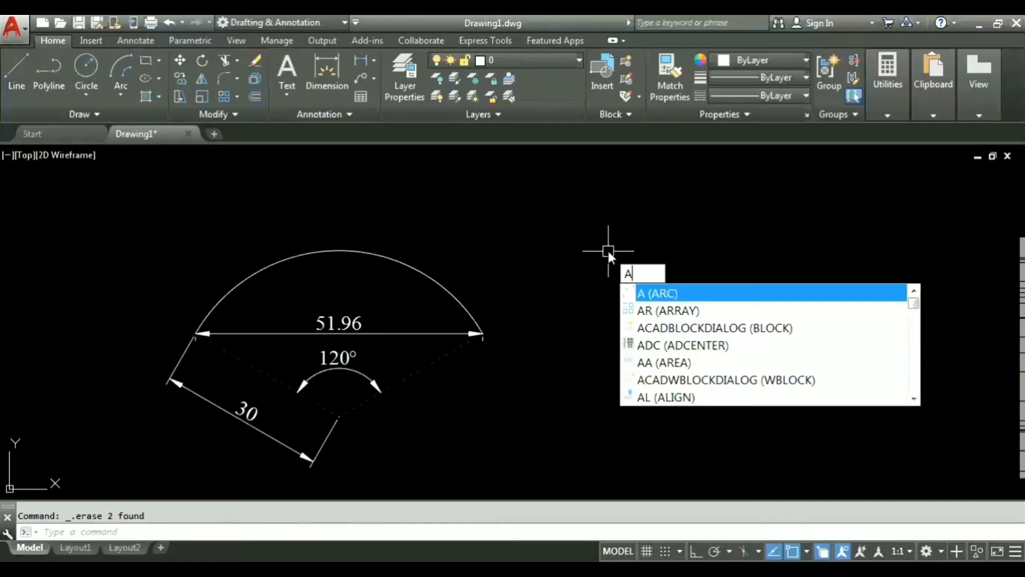
key("Return")
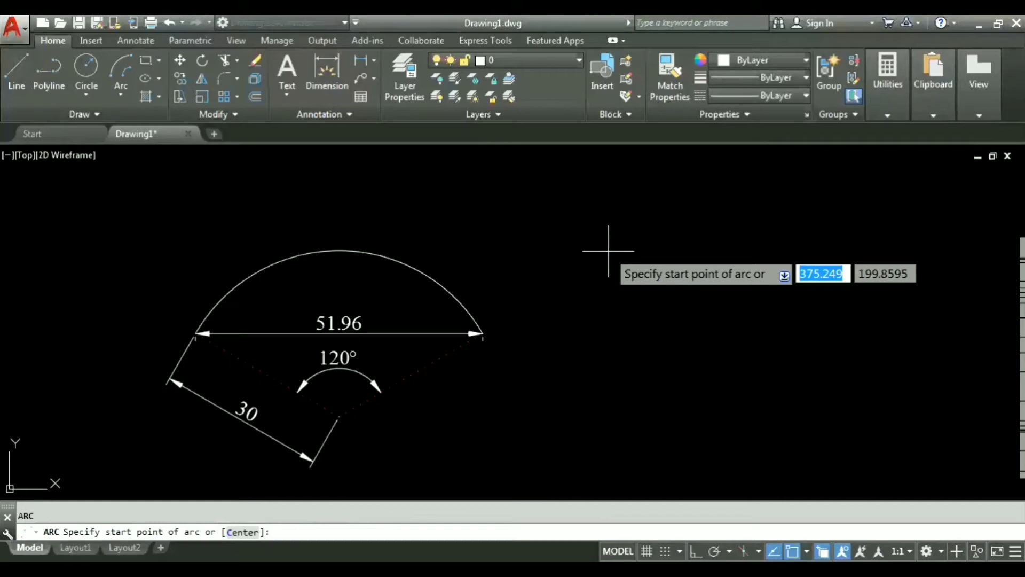
left_click(127, 92)
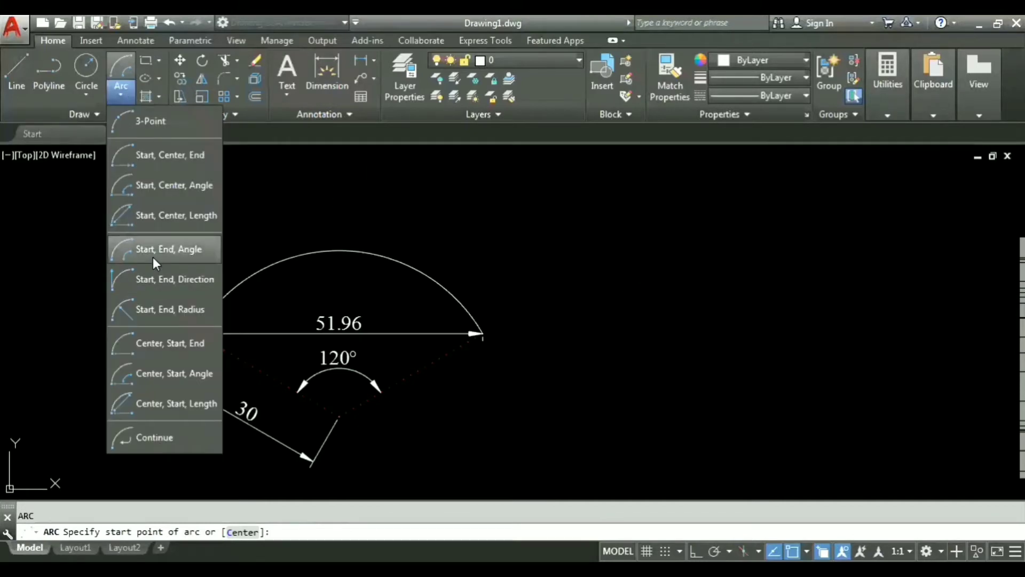
left_click(616, 322)
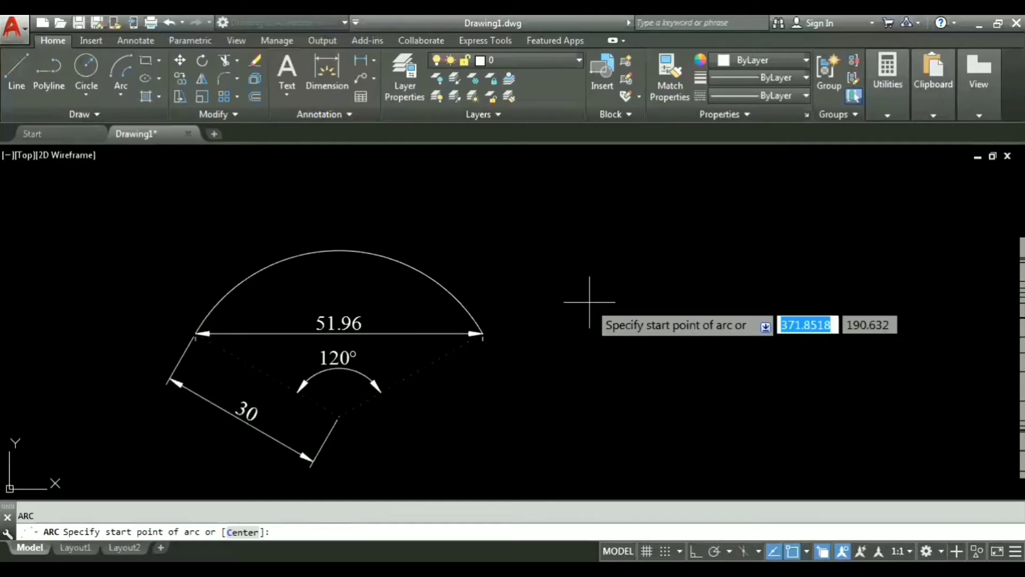
left_click(586, 320)
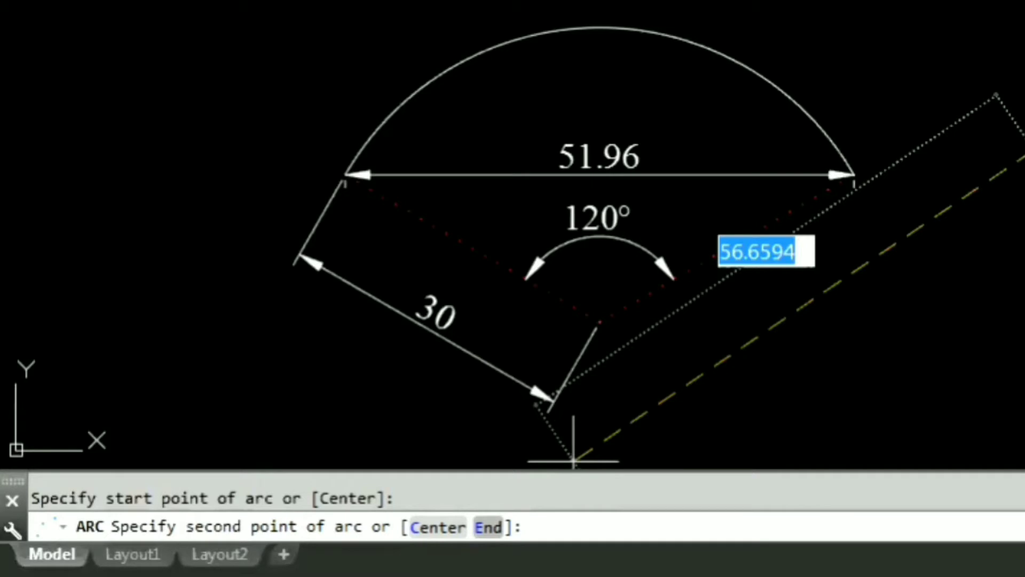
left_click(488, 527)
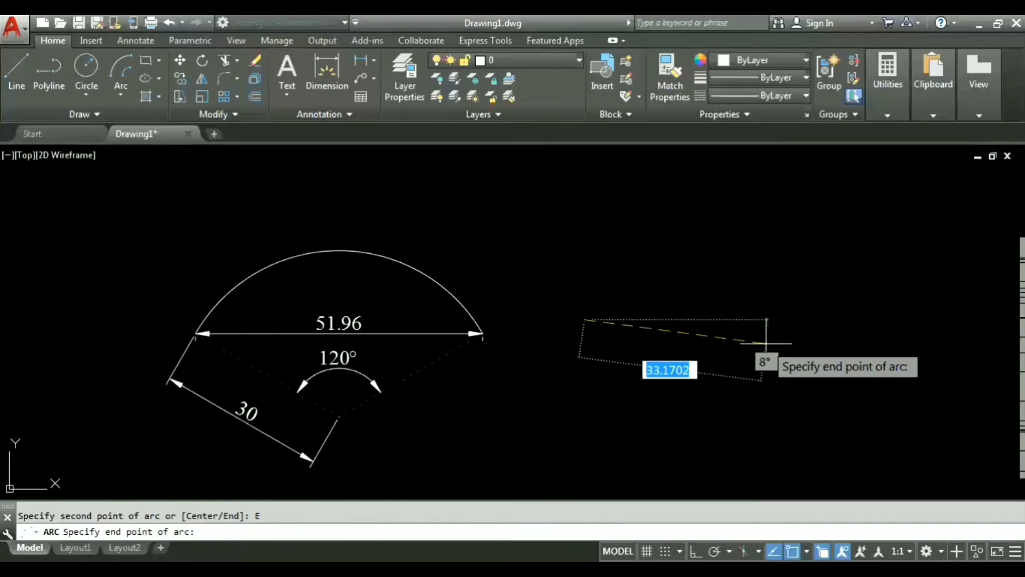
left_click(835, 319)
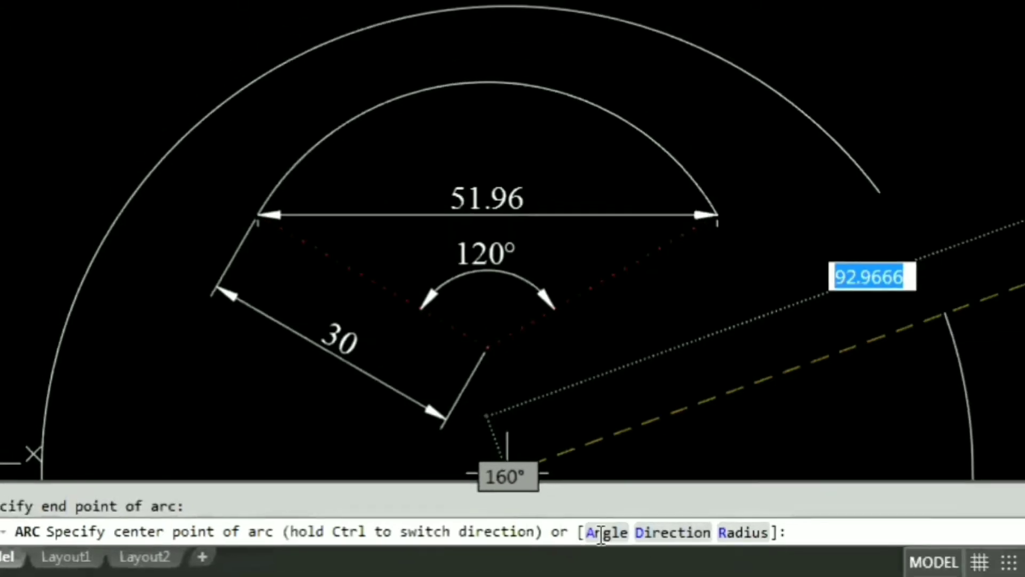
left_click(671, 532)
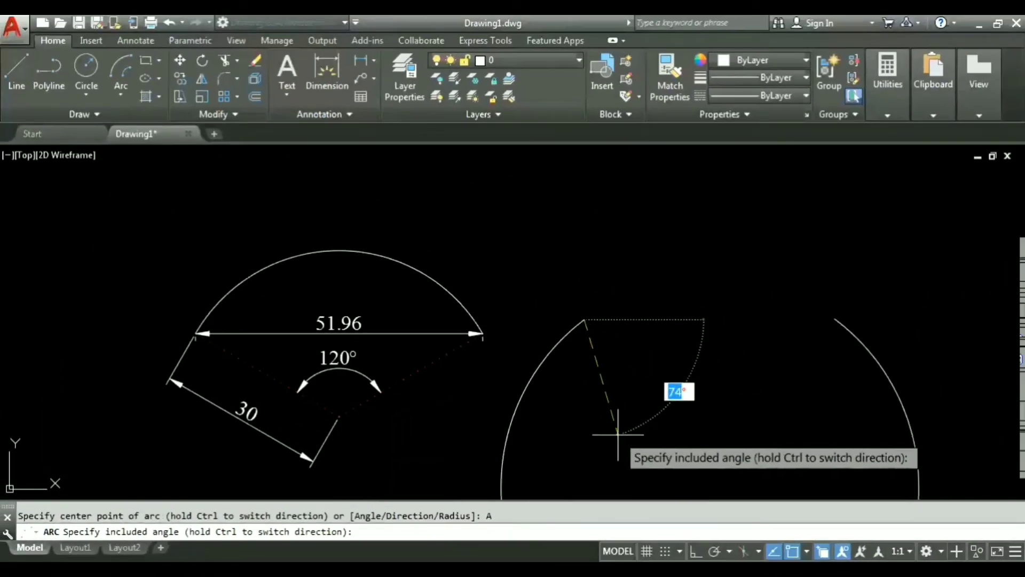
type("120")
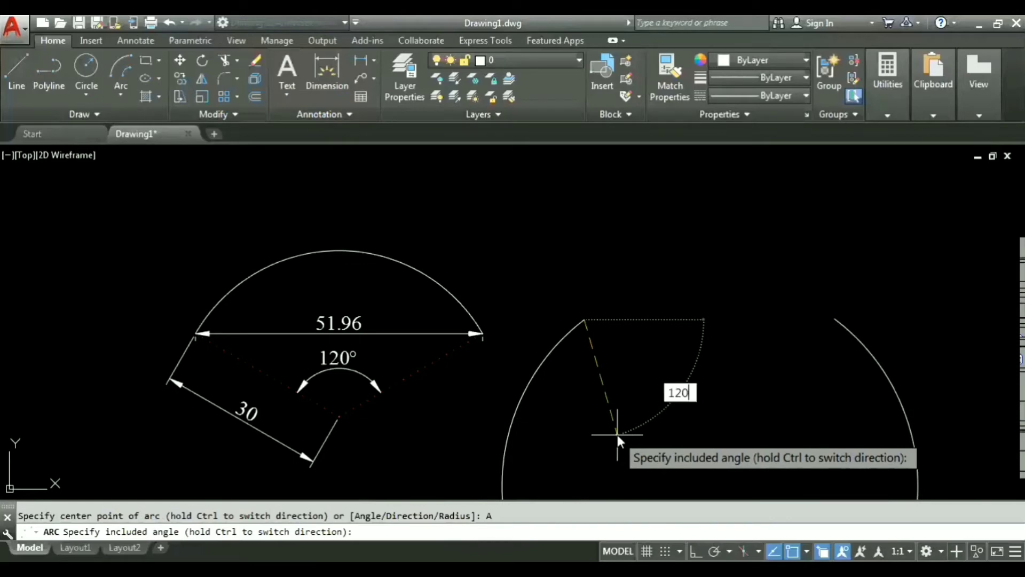
key("Return")
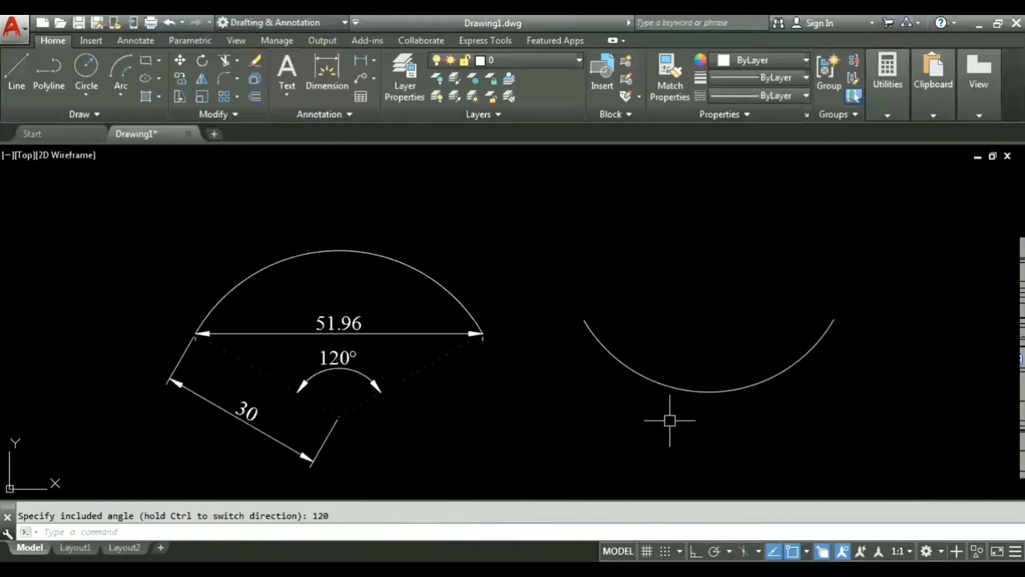
- Erase the 120° arc just drawn beside the dimensioned example
left_click(707, 405)
left_click(681, 368)
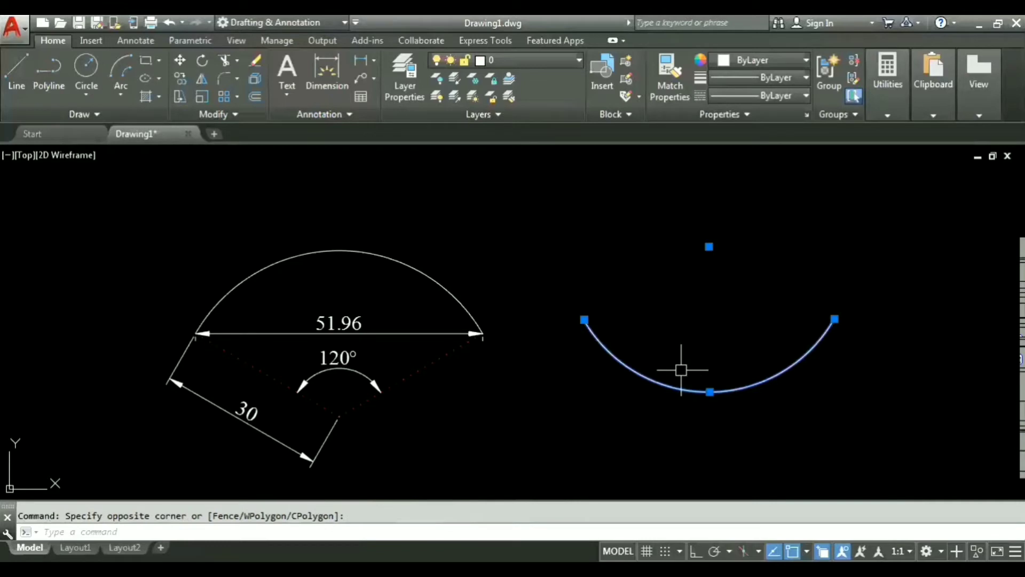
key("Delete")
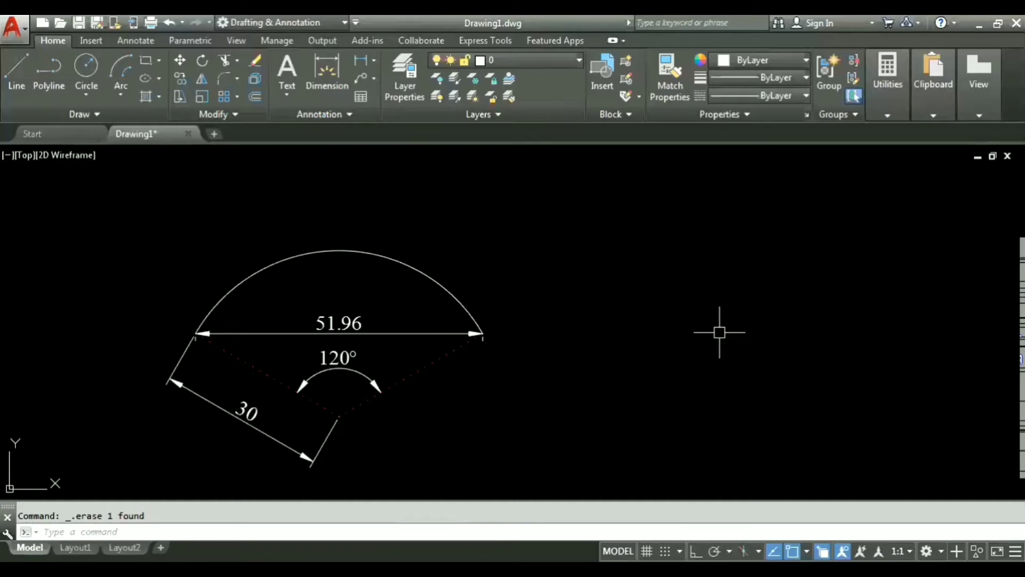
- Draw an arc beside the dimensioned arc using ARC with the End and Angle options, level endpoints picked left to right about 52 units apart, included angle 120°
type("arc")
key("Return")
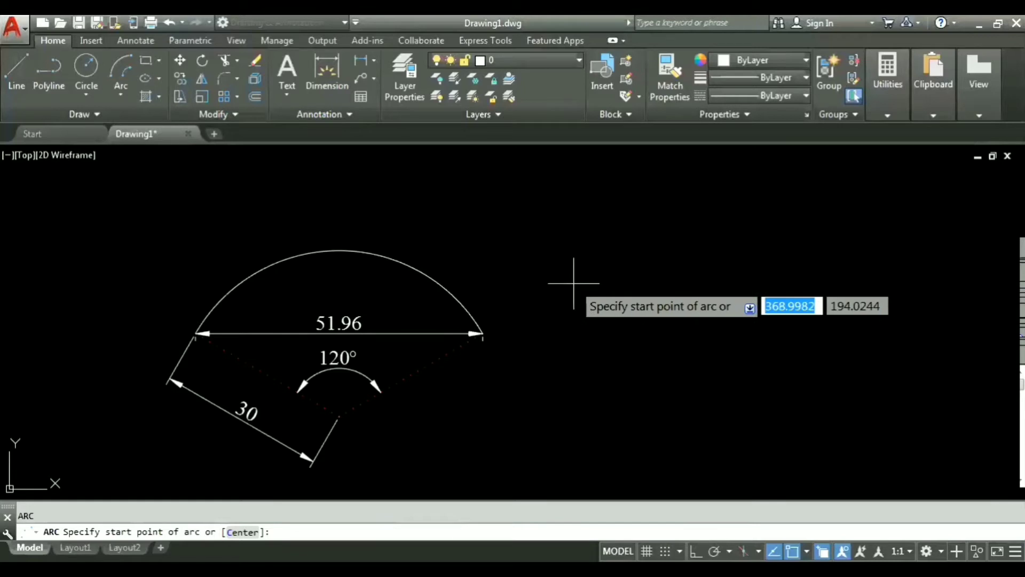
left_click(563, 310)
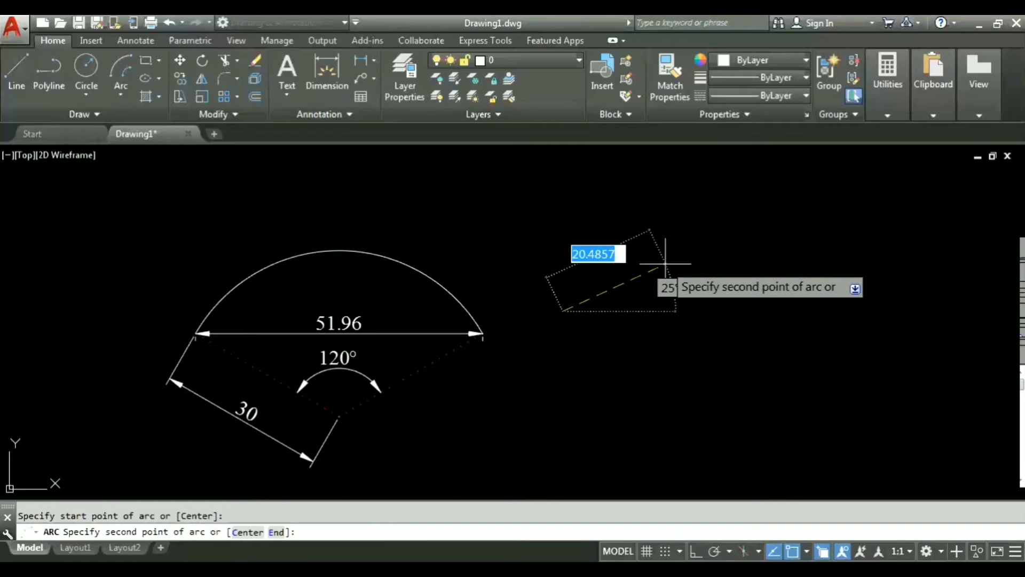
key("Down")
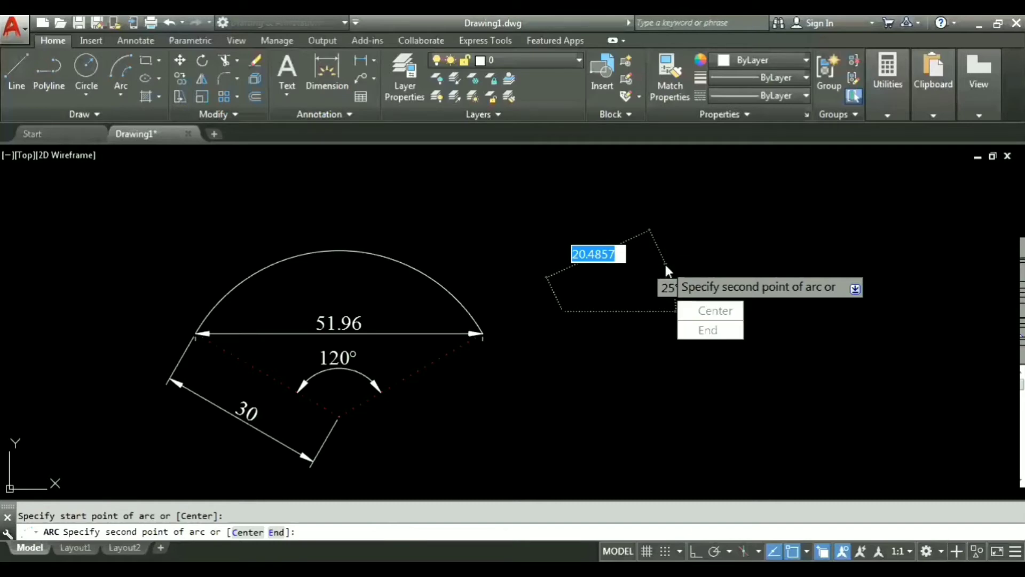
left_click(697, 331)
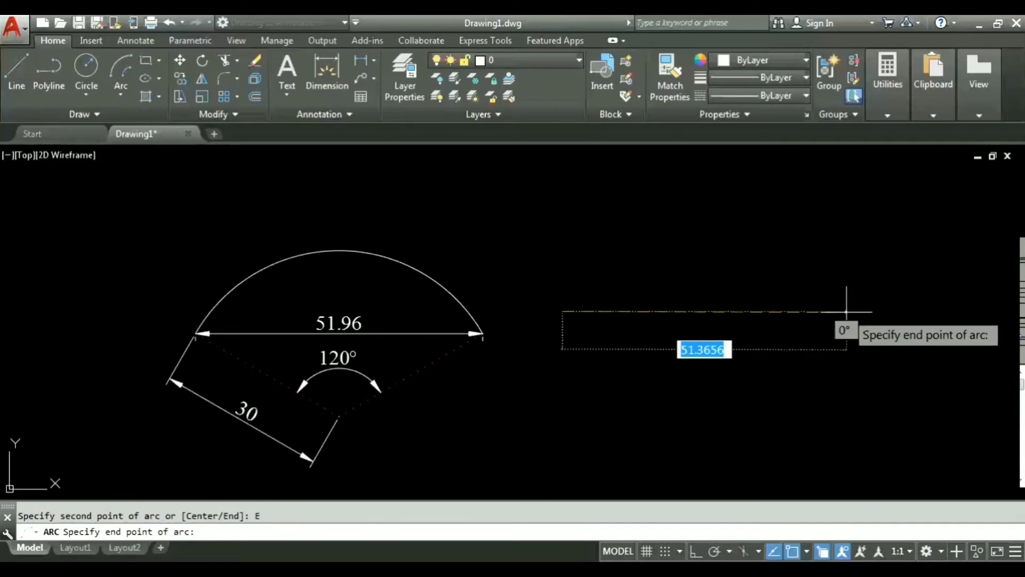
left_click(847, 312)
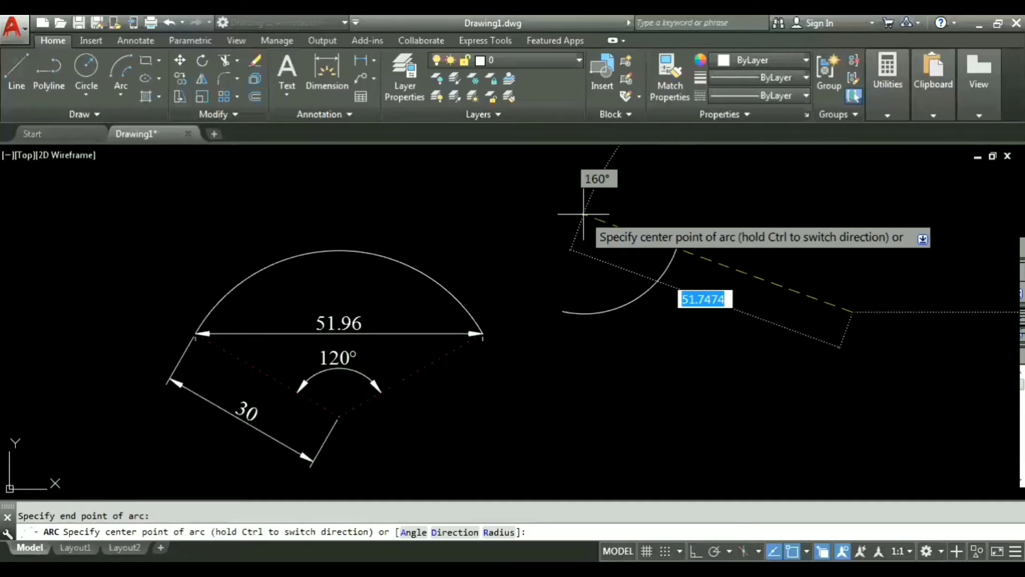
key("Down")
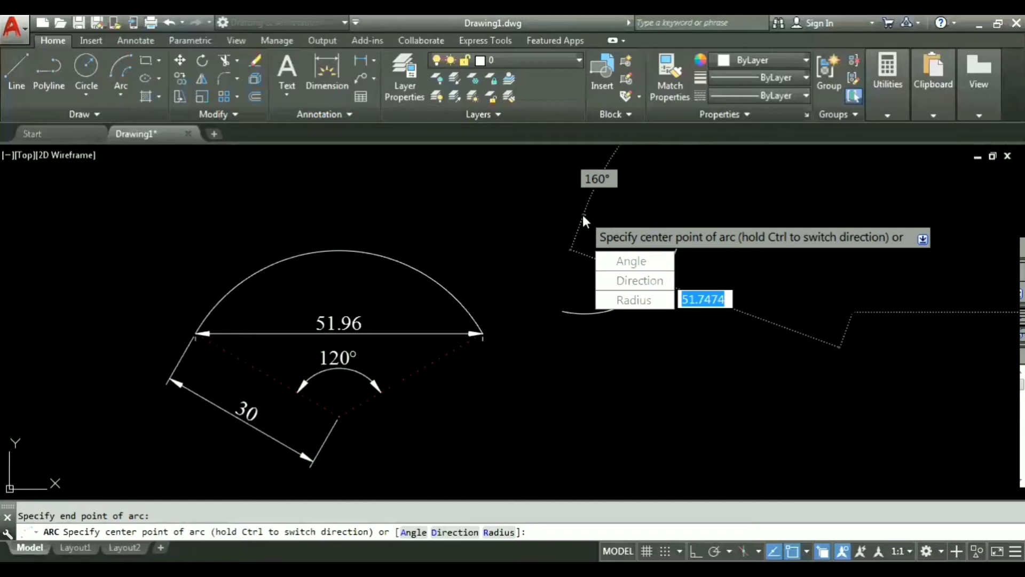
key("Down")
key("Return")
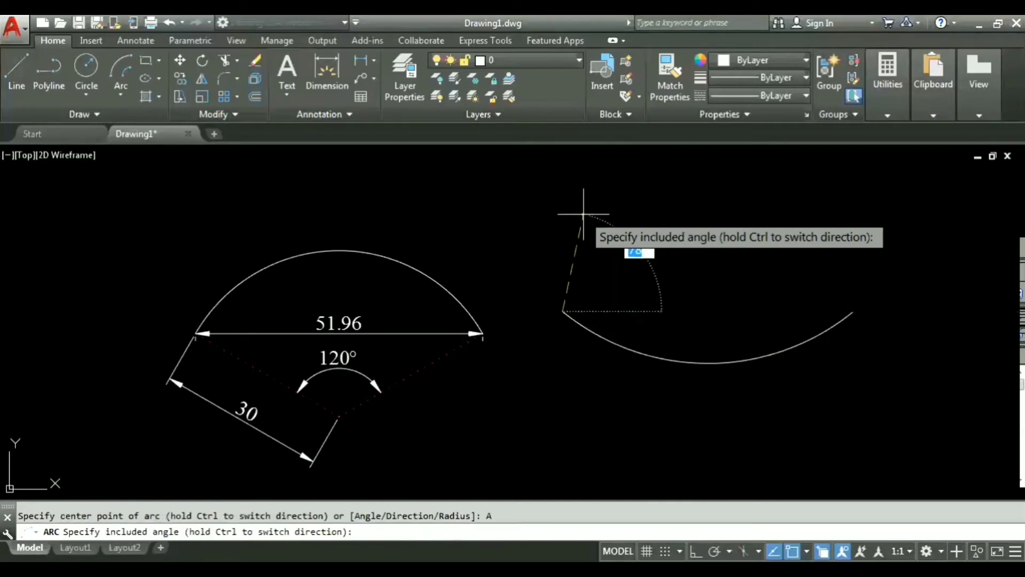
type("120")
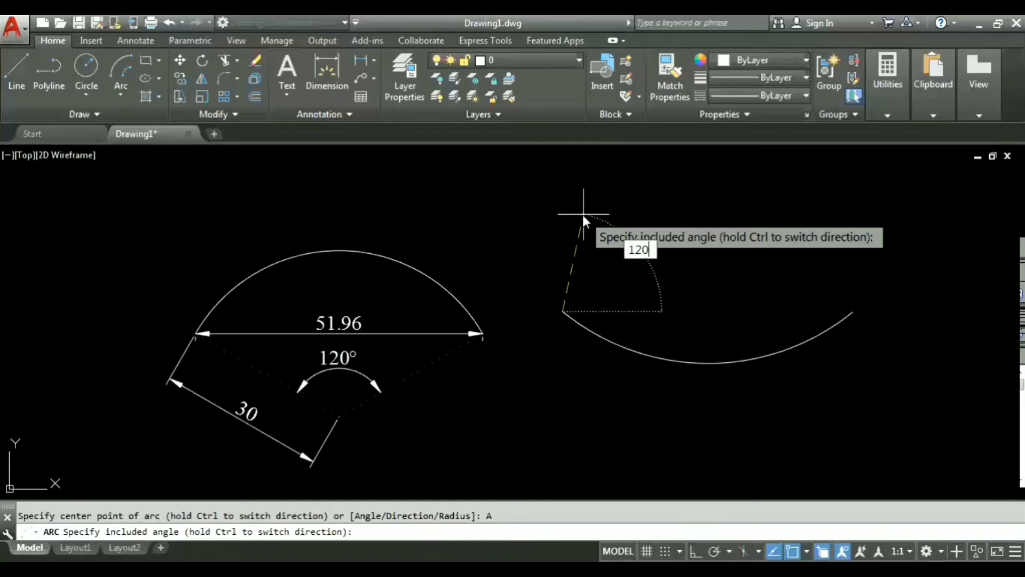
key("Return")
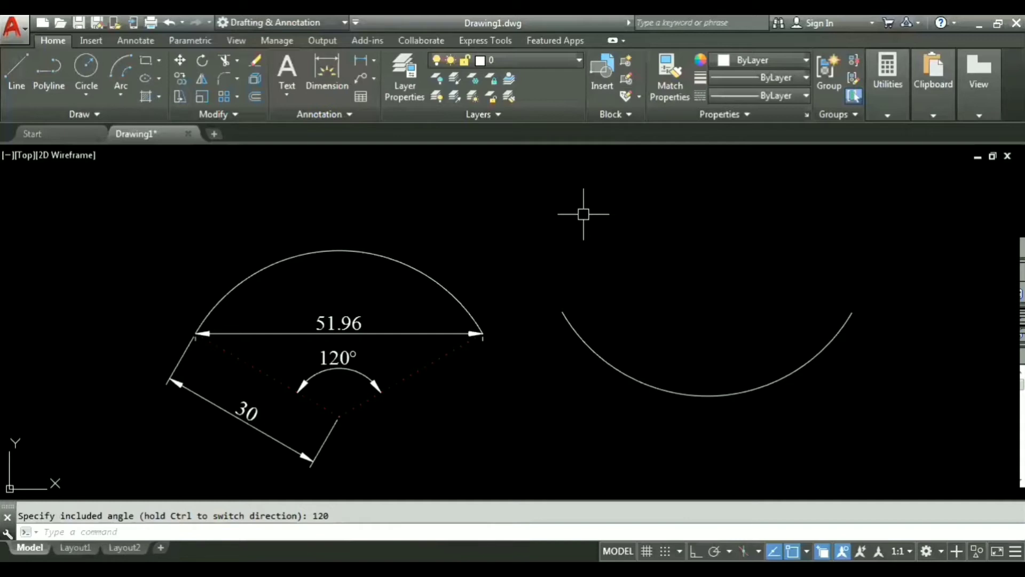
key("Return")
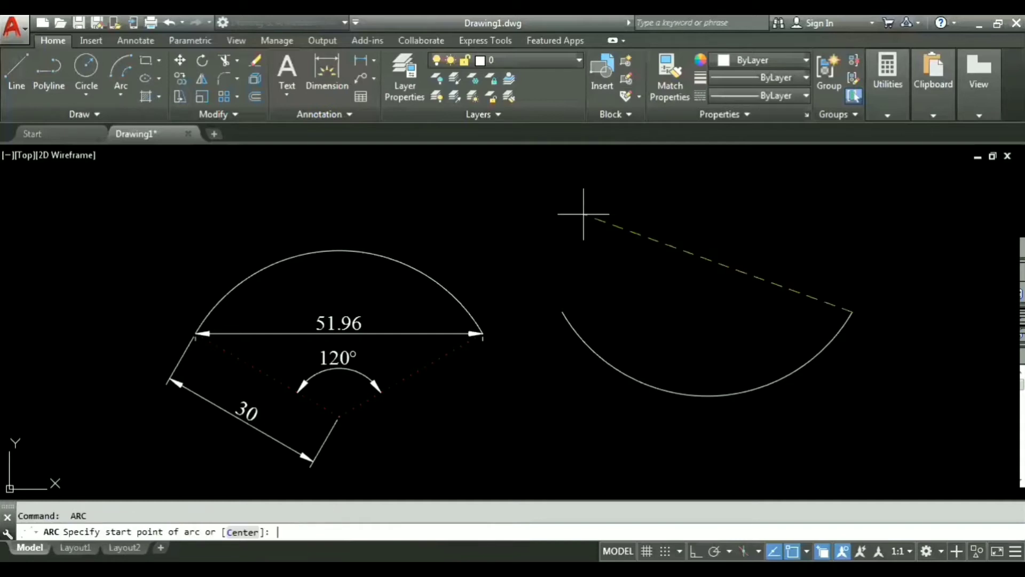
key("Return")
key("Escape")
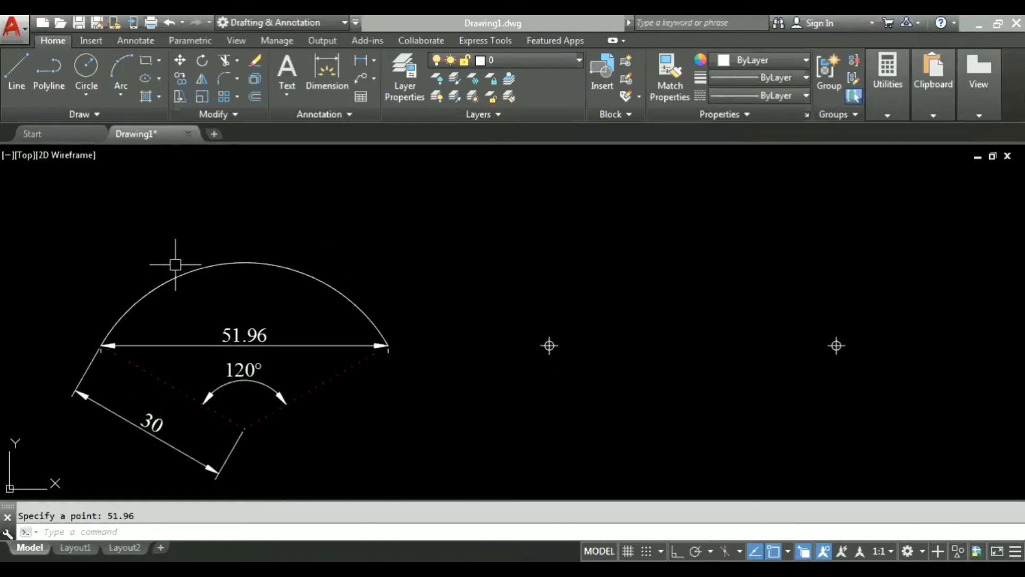
- Begin a Start, Center, End arc with its start point on the left of the two point markers beside the dimensioned arc
left_click(124, 100)
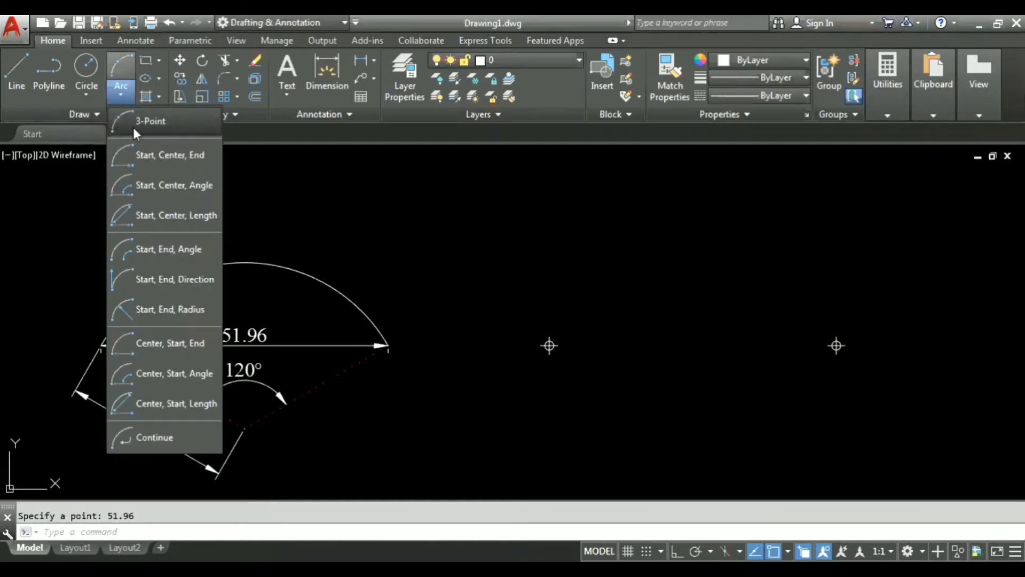
left_click(155, 158)
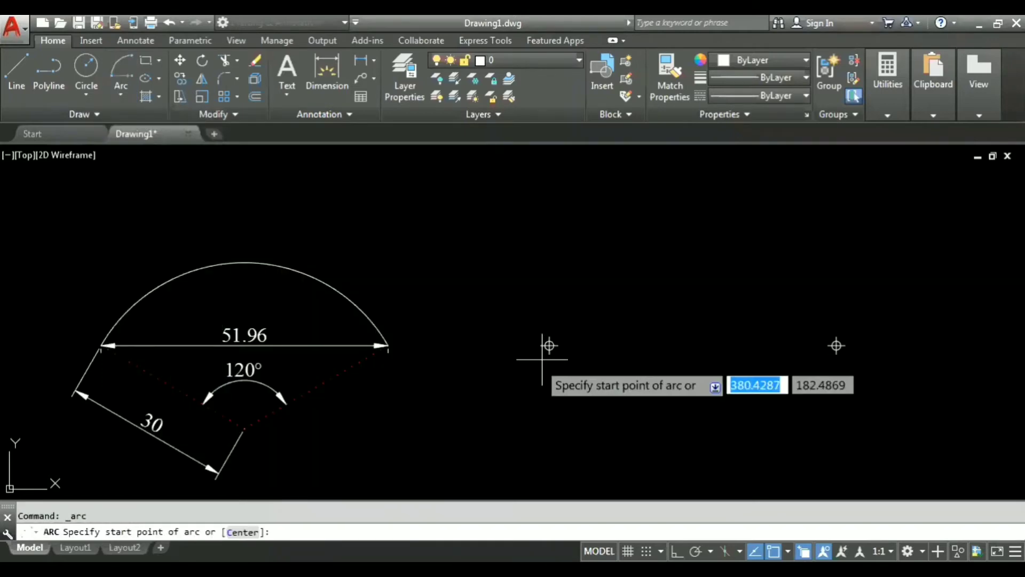
scroll(537, 362, "up", 6)
left_click(587, 292)
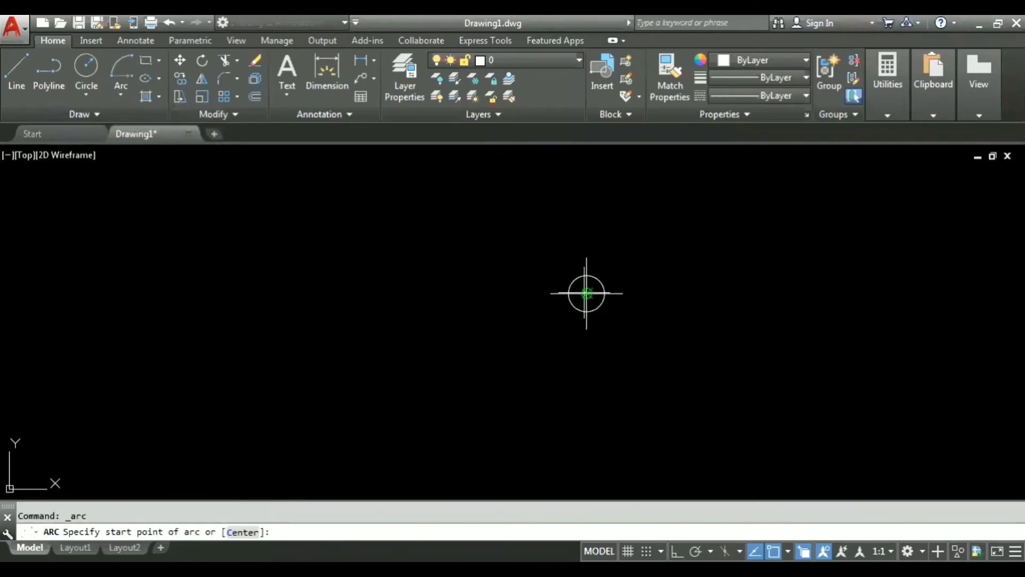
scroll(725, 350, "down", 4)
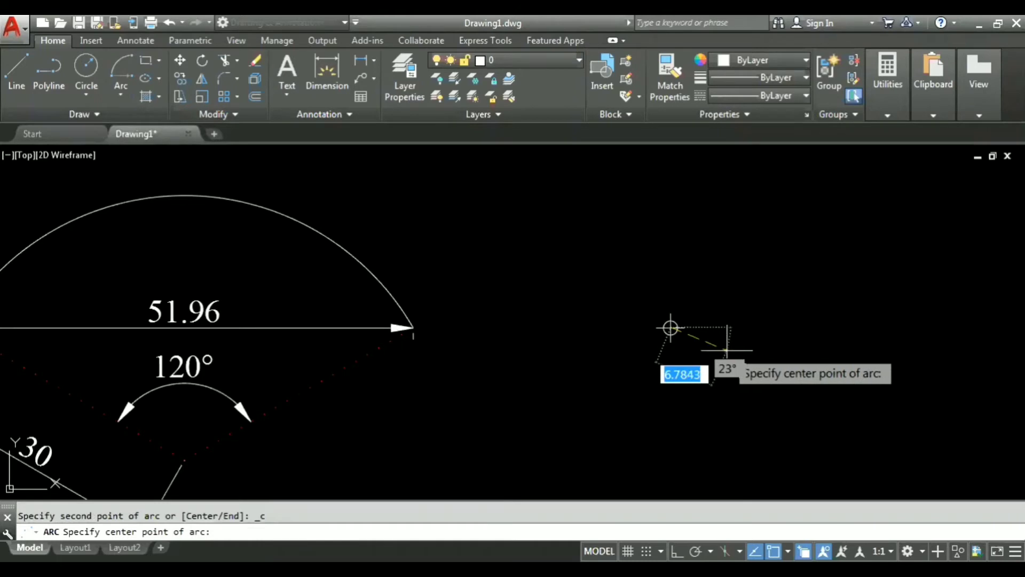
scroll(726, 350, "down", 2)
middle_click_drag(758, 336, 547, 322)
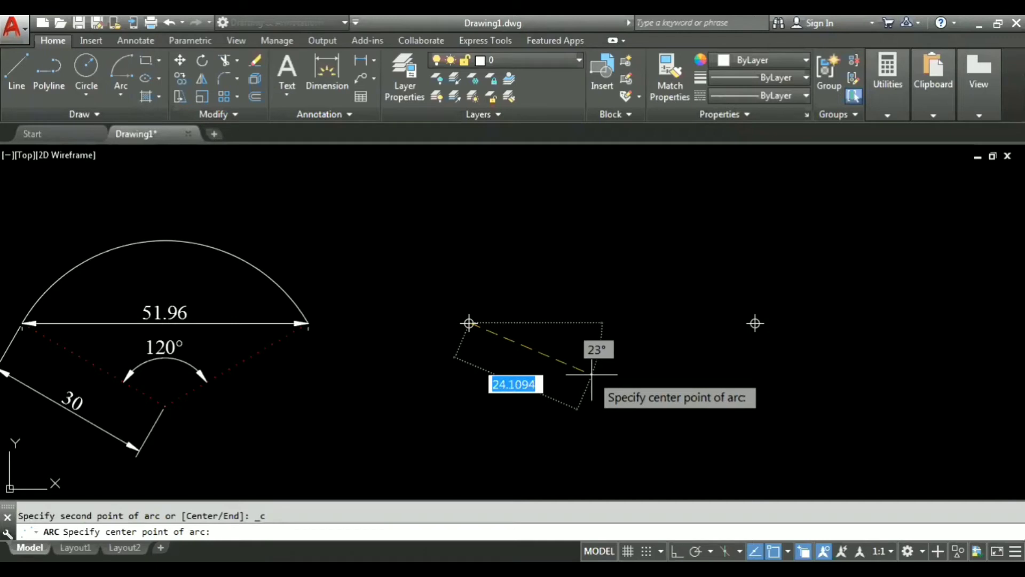
- Place the arc's center midway between the two point markers using mtp, and end the arc on the right marker
type("mtp")
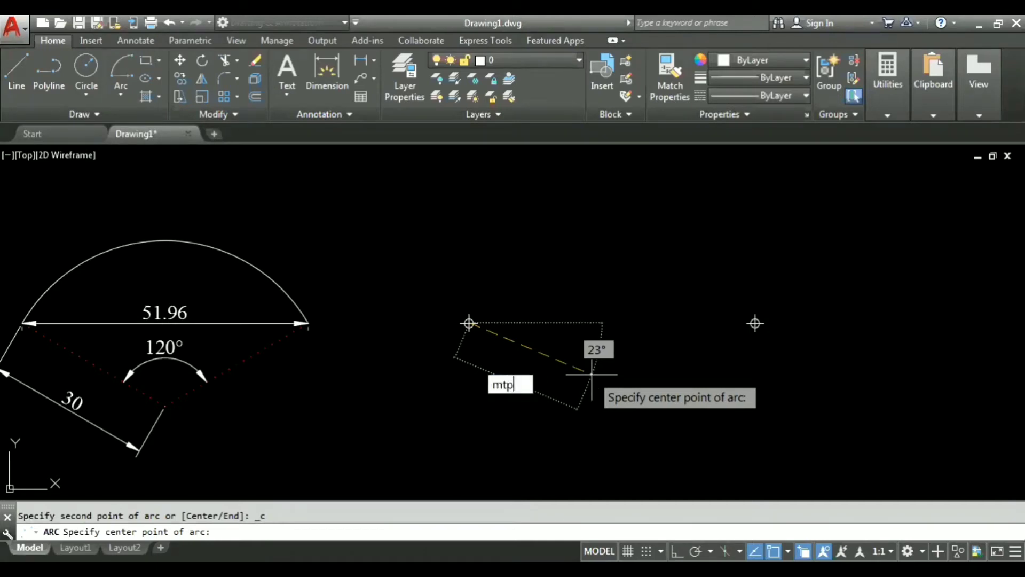
key("Return")
scroll(469, 323, "up", 2)
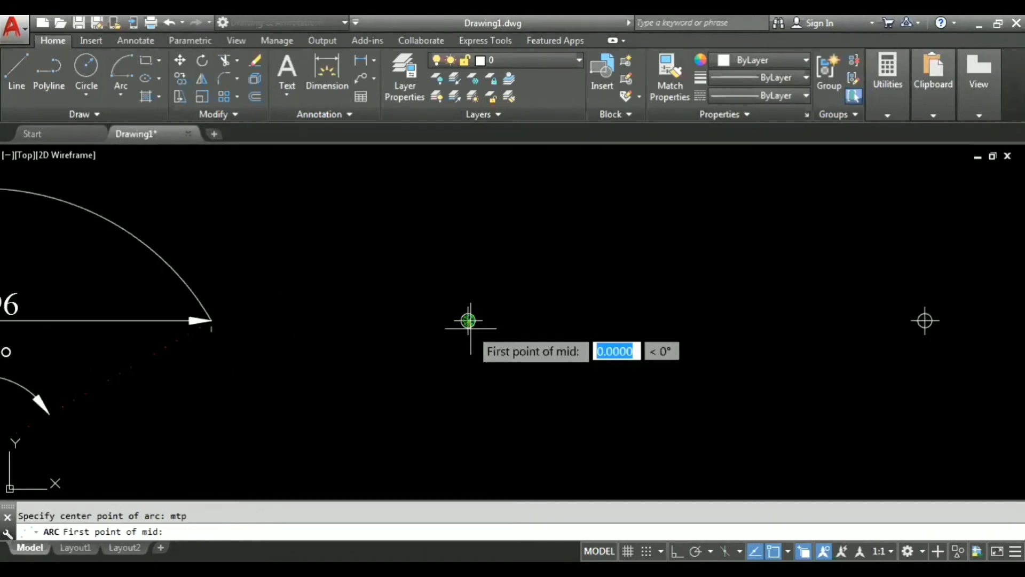
scroll(469, 320, "up", 2)
left_click(471, 321)
scroll(544, 344, "down", 4)
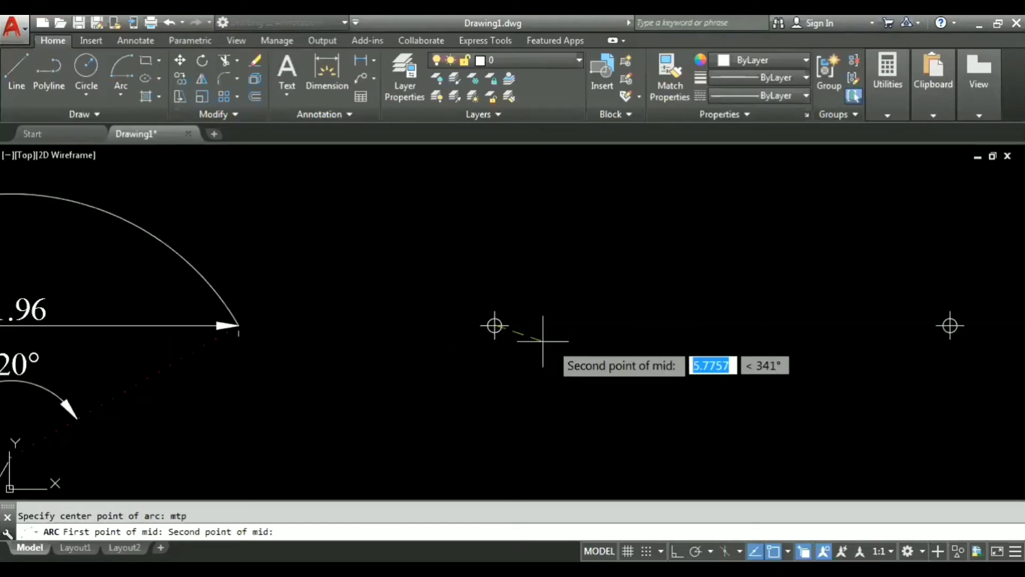
left_click(813, 335)
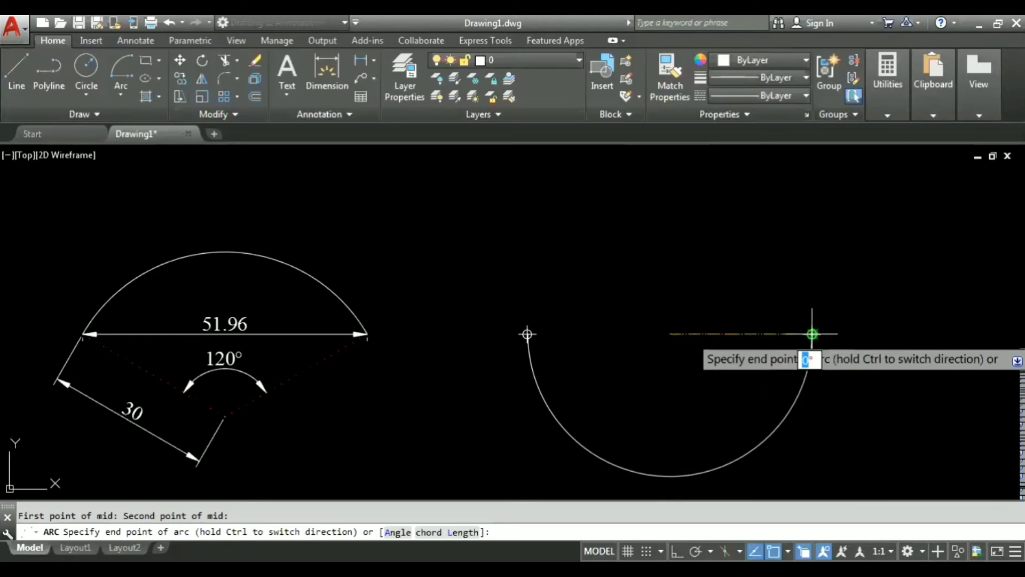
left_click(812, 334)
middle_click_drag(681, 372, 634, 320)
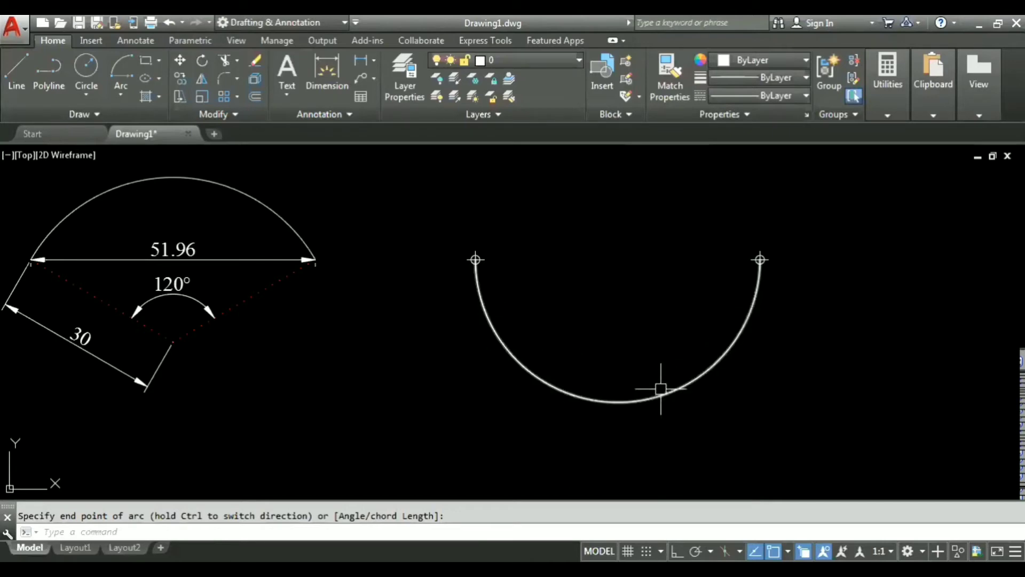
- Erase the semicircular arc between the two point markers
left_click(625, 426)
left_click(558, 351)
key("Delete")
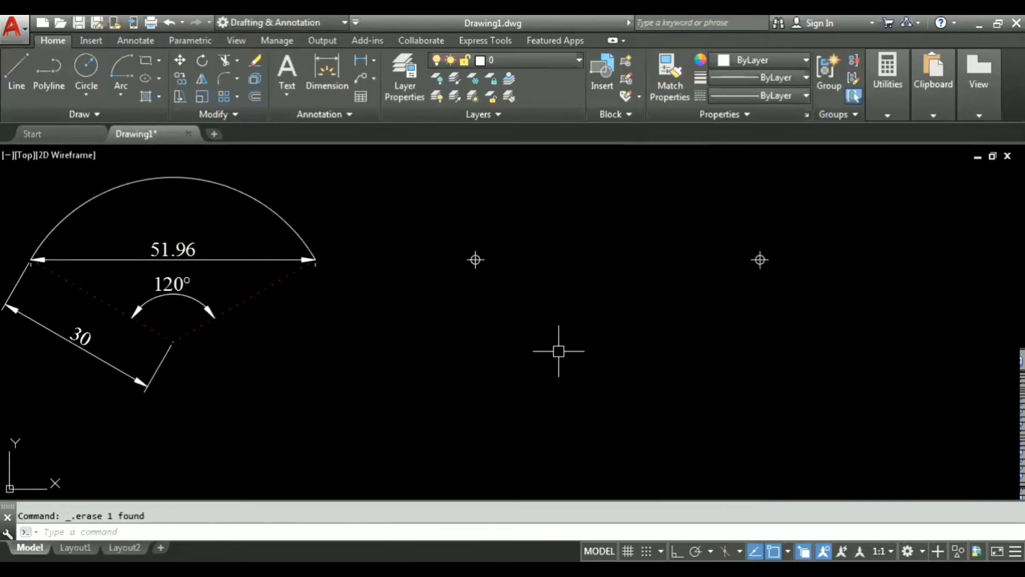
- Begin a Start, Center, Angle arc with its start point on the right point marker
left_click(121, 96)
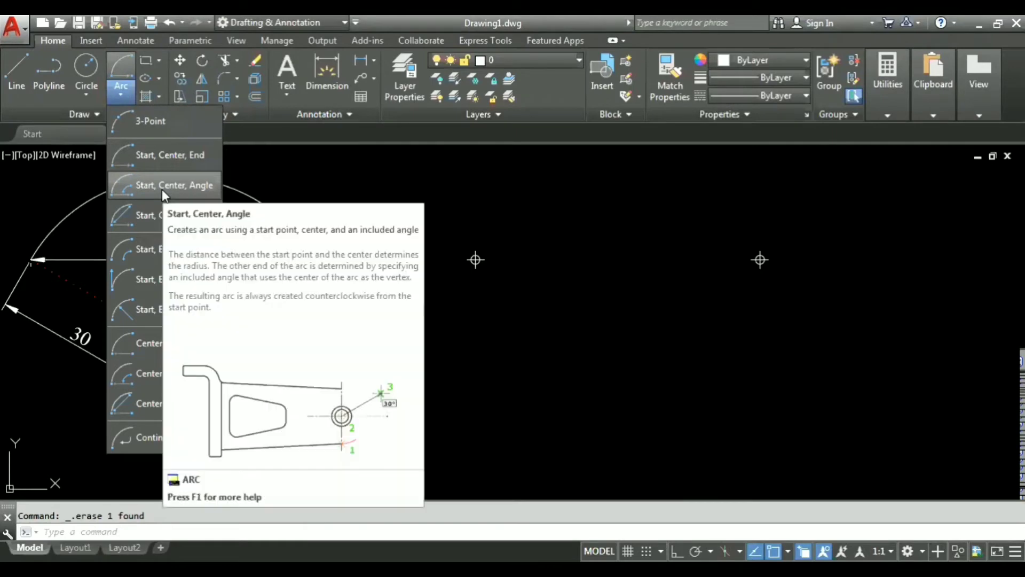
left_click(162, 189)
scroll(769, 280, "up", 4)
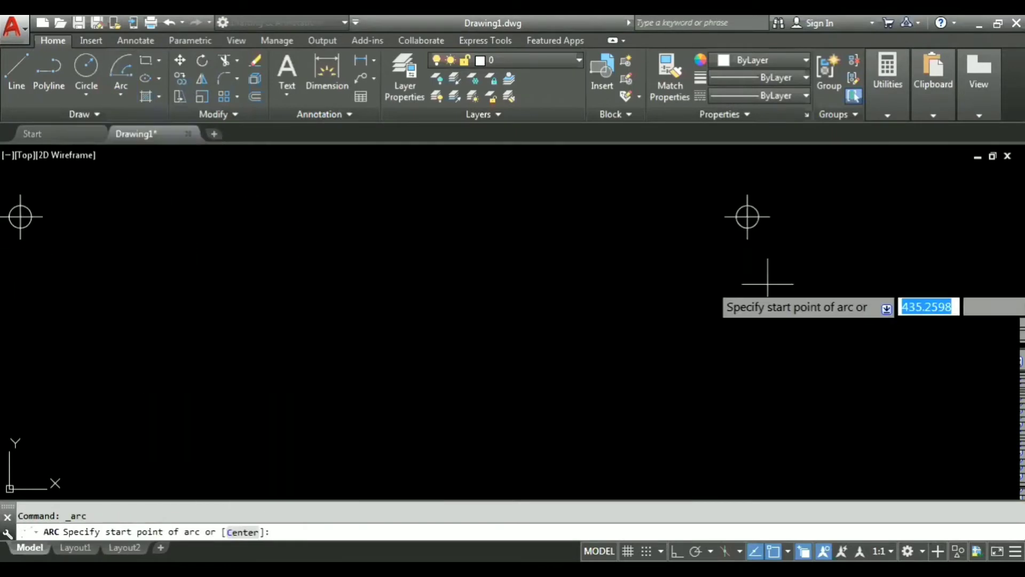
middle_click_drag(696, 323, 731, 380)
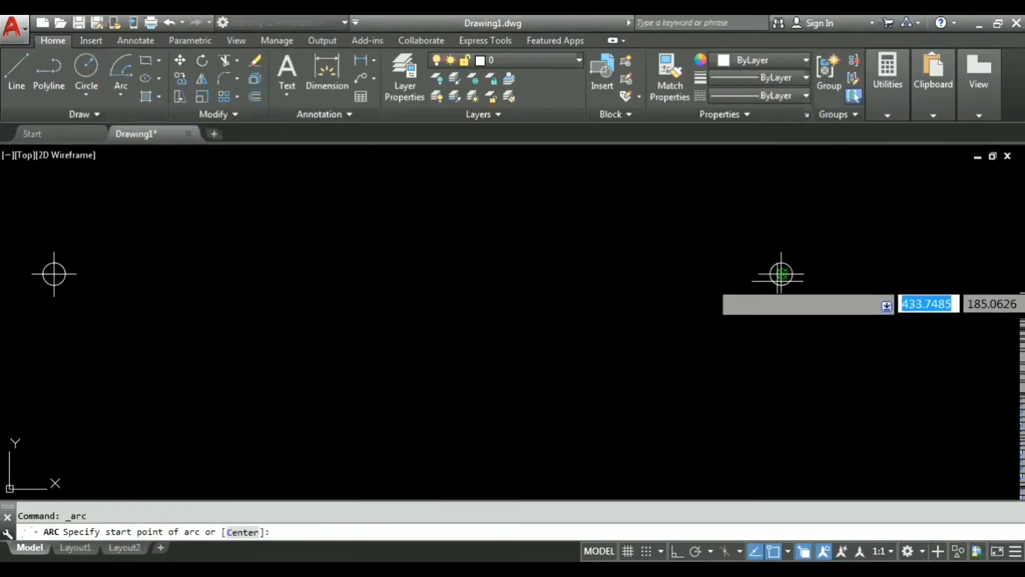
left_click(782, 273)
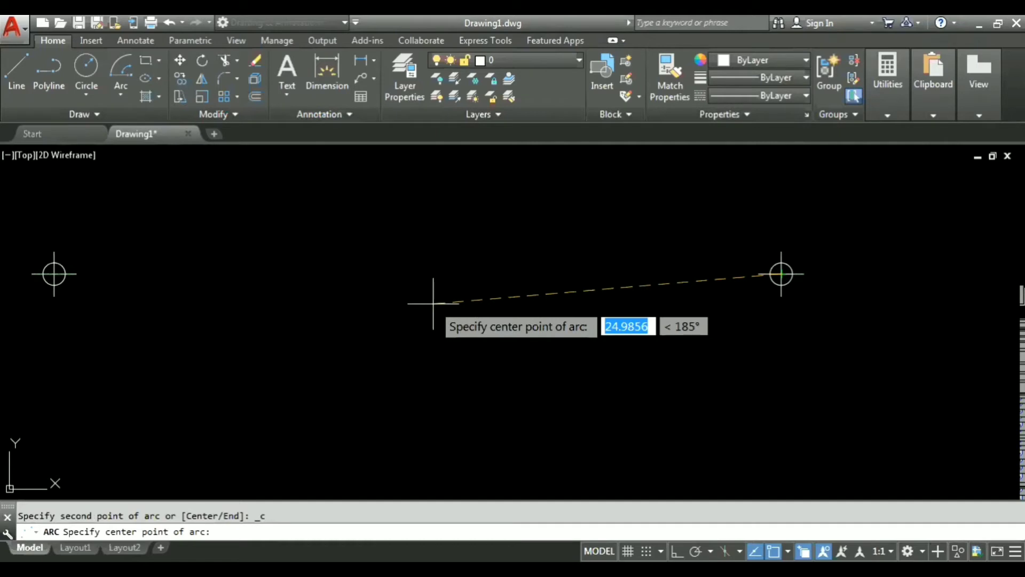
- Place the arc's center midway between the two point markers using mtp, and set the included angle to 120°
type("mtp")
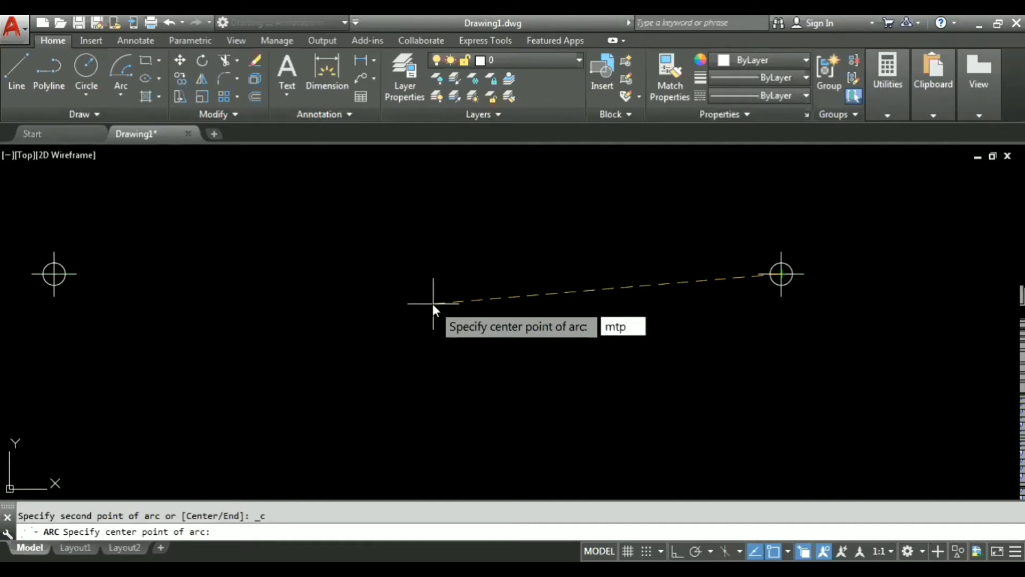
key("Return")
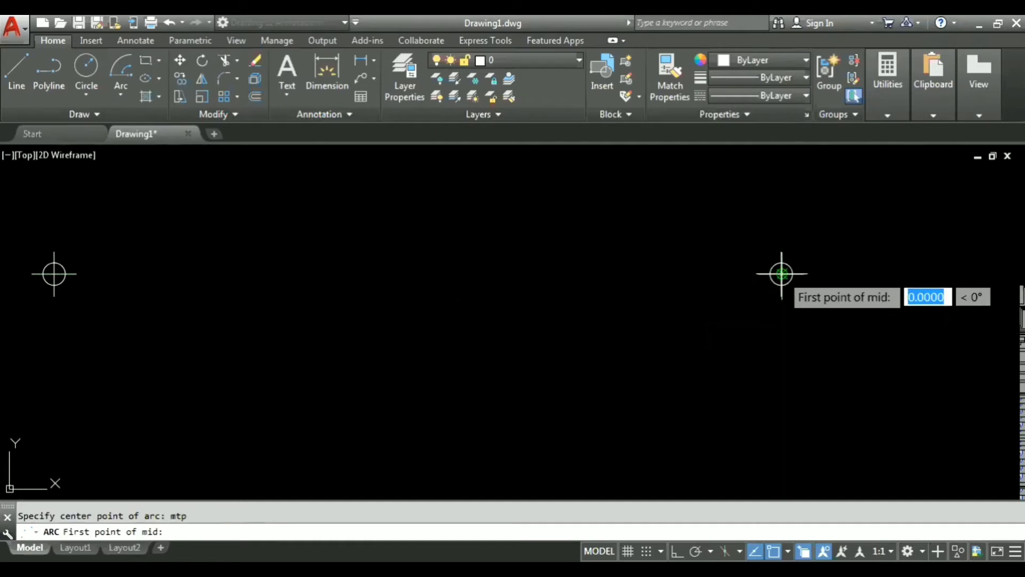
left_click(781, 274)
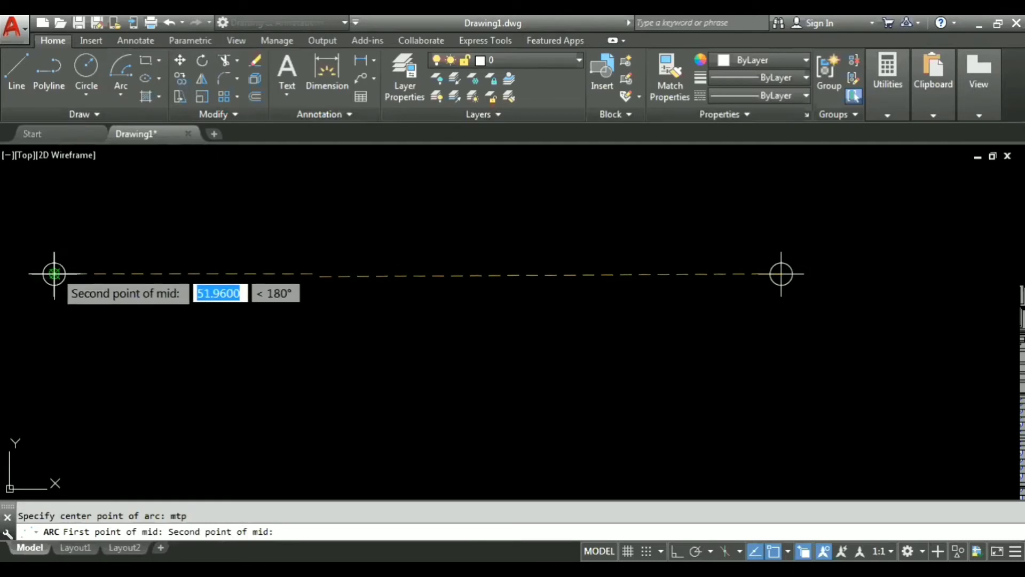
left_click(54, 274)
scroll(342, 253, "down", 4)
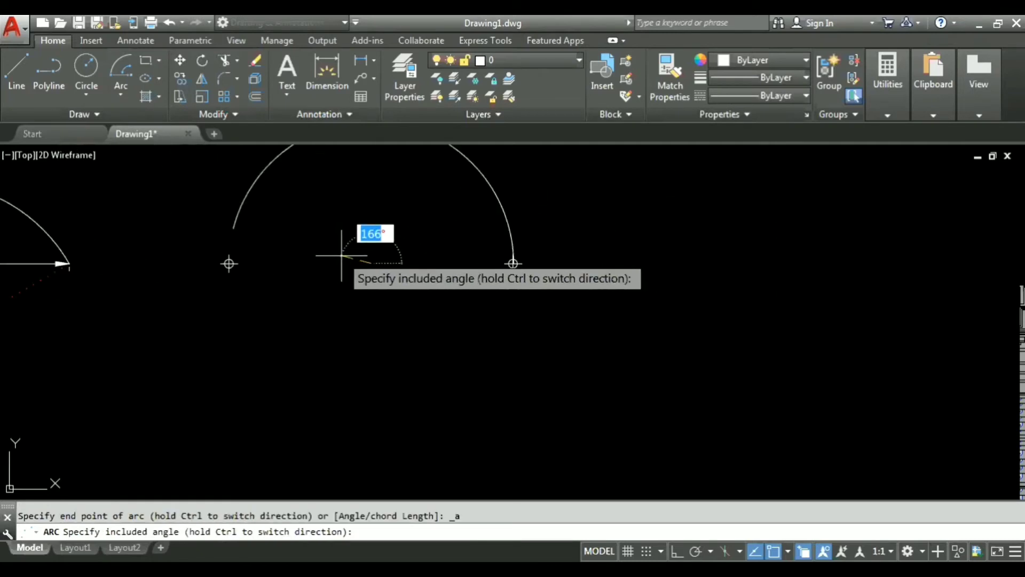
middle_click_drag(390, 264, 405, 344)
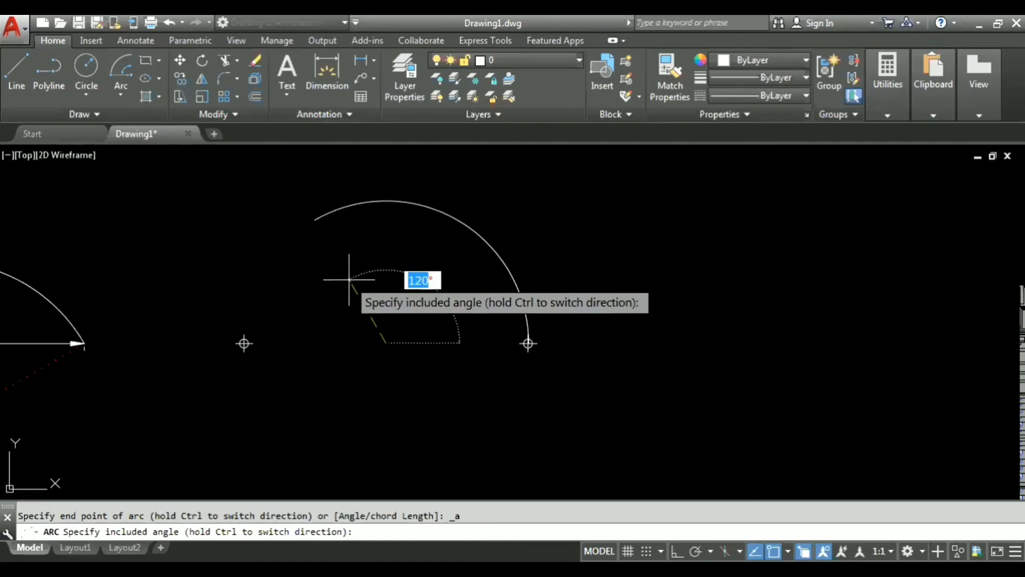
type("120")
key("Return")
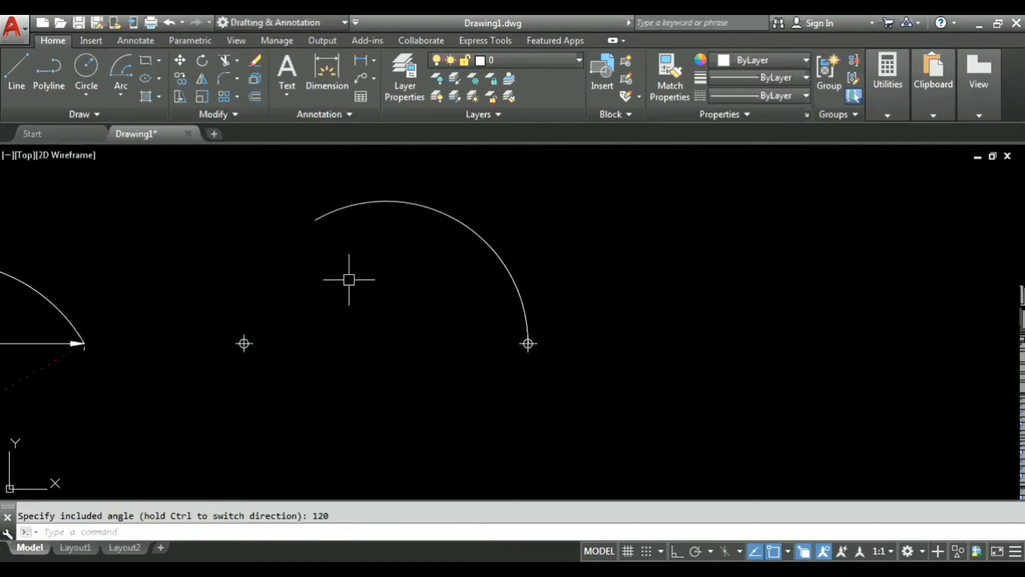
- Select the Start, Center, Angle arc and compare it with the dimensioned arc and the two point markers
left_click(475, 234)
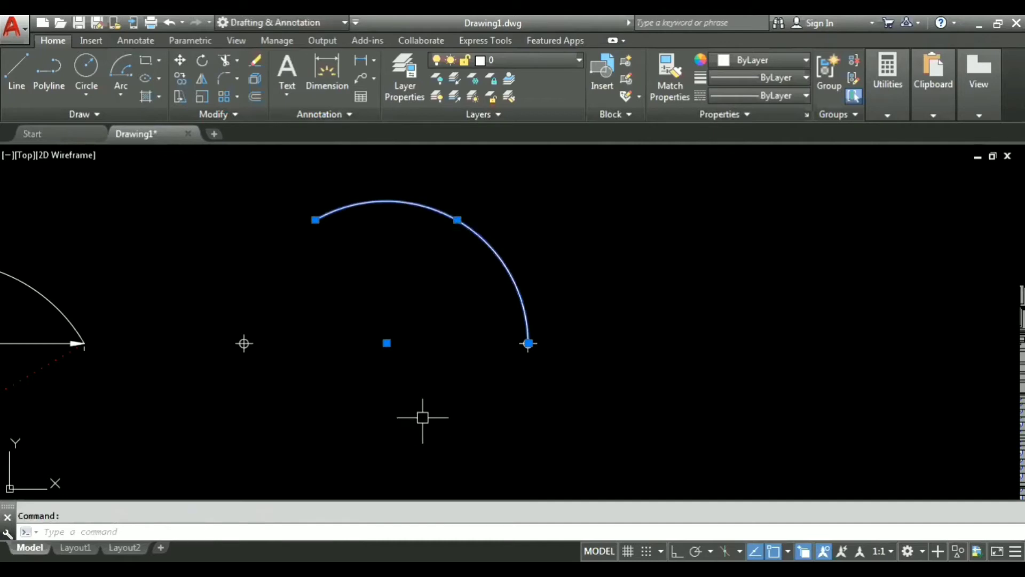
middle_click_drag(454, 367, 724, 399)
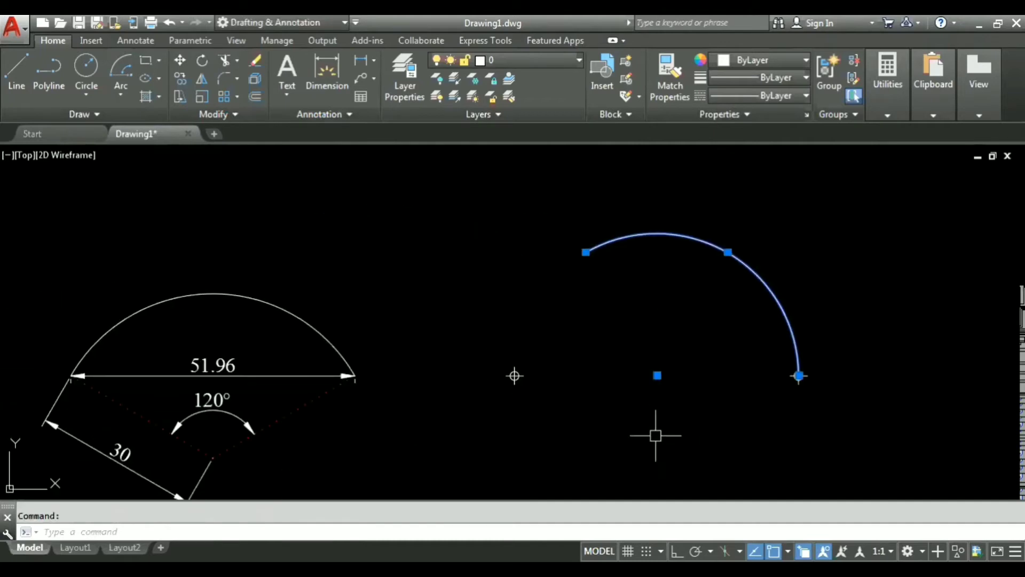
mouse_move(590, 328)
middle_mouse_down()
mouse_move(544, 366)
mouse_move(471, 380)
middle_mouse_up()
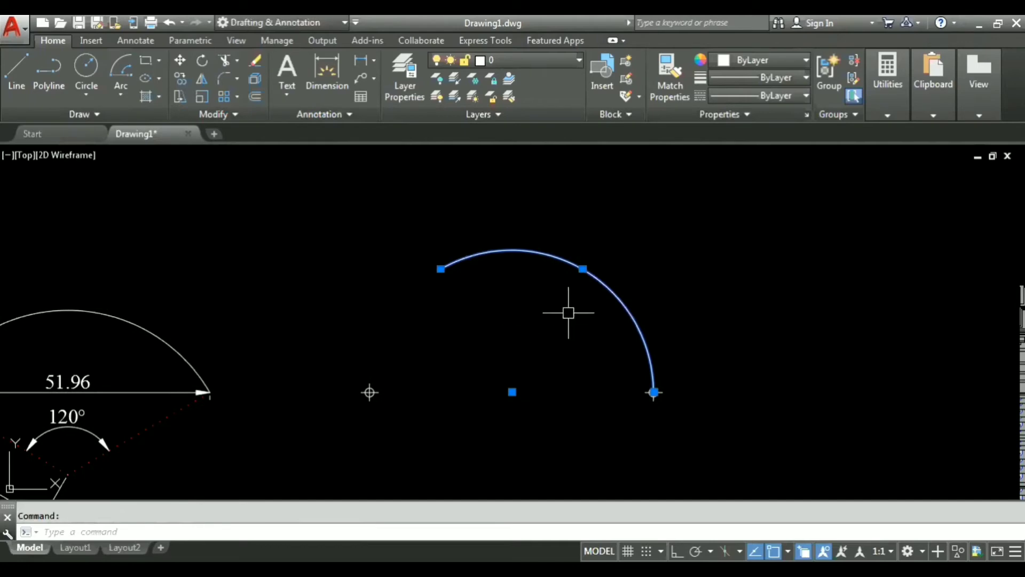
- Erase the selected Start, Center, Angle arc and begin a Start, Center, Length arc on the right point marker
key("Delete")
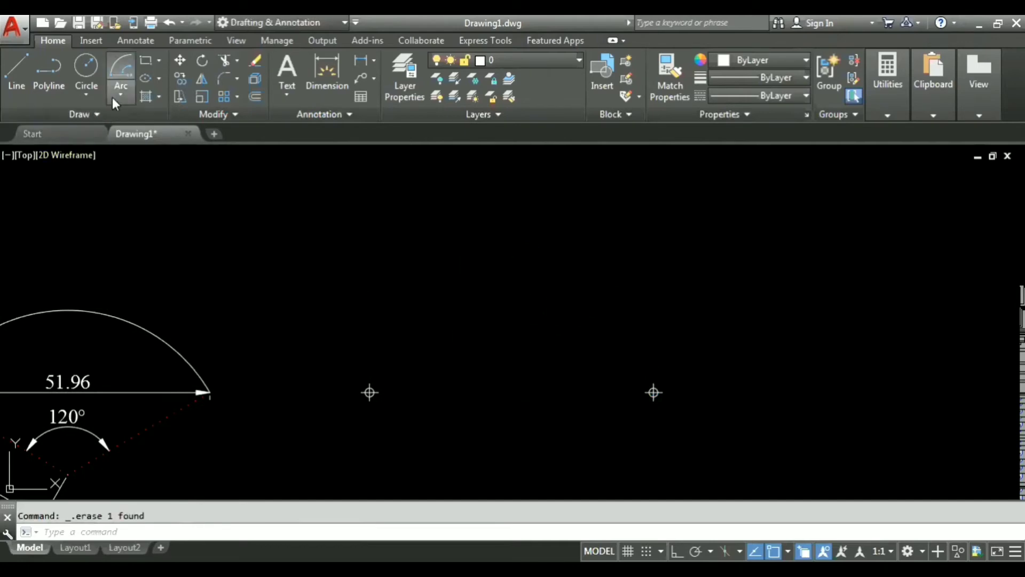
left_click(113, 98)
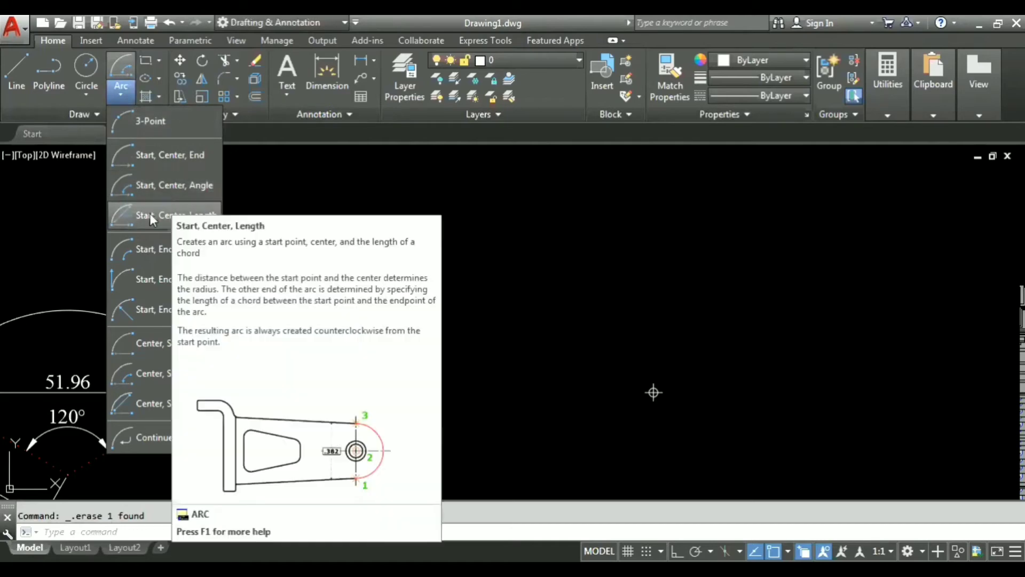
left_click(150, 215)
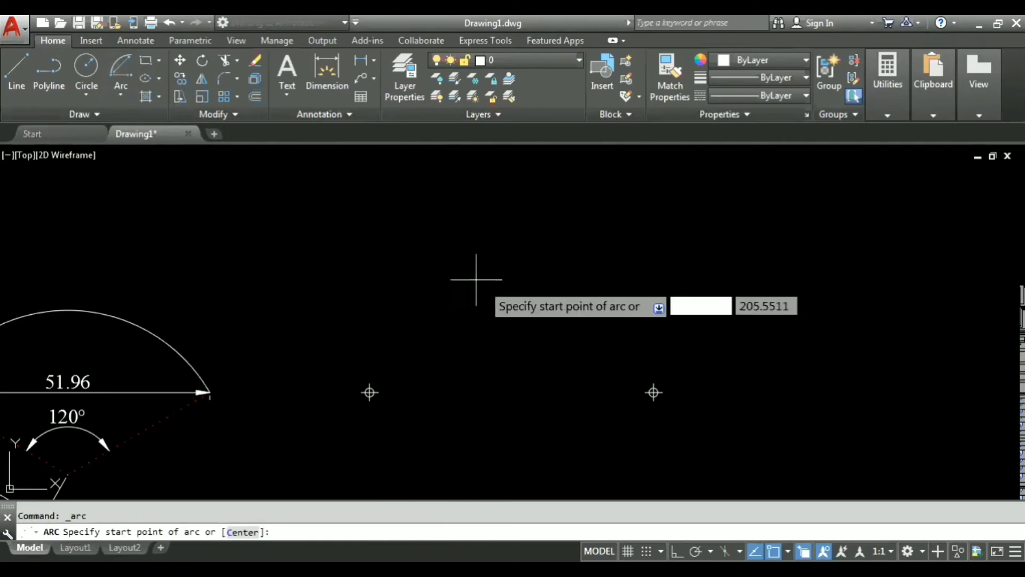
scroll(437, 393, "up", 2)
scroll(694, 398, "up", 2)
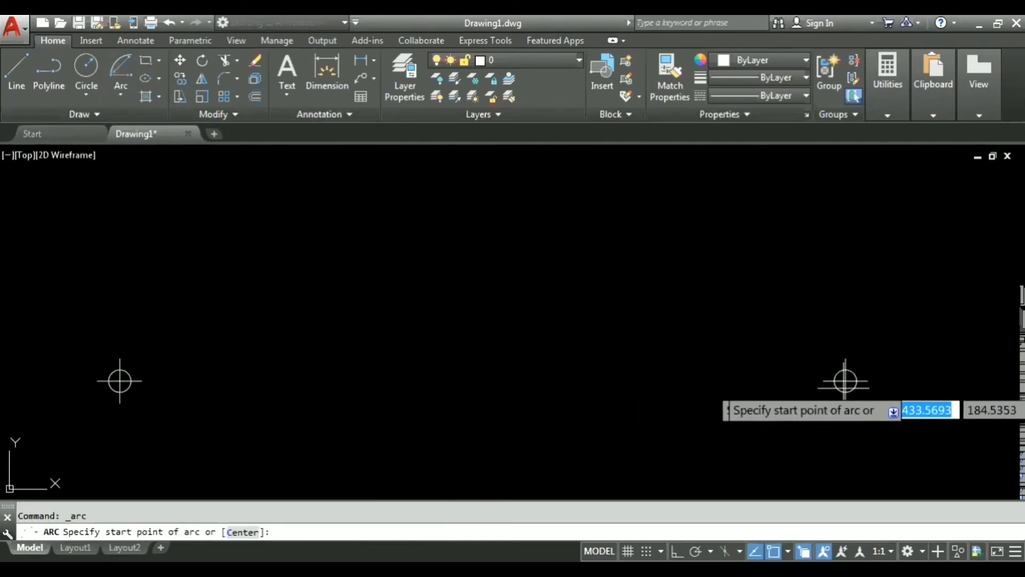
left_click(846, 381)
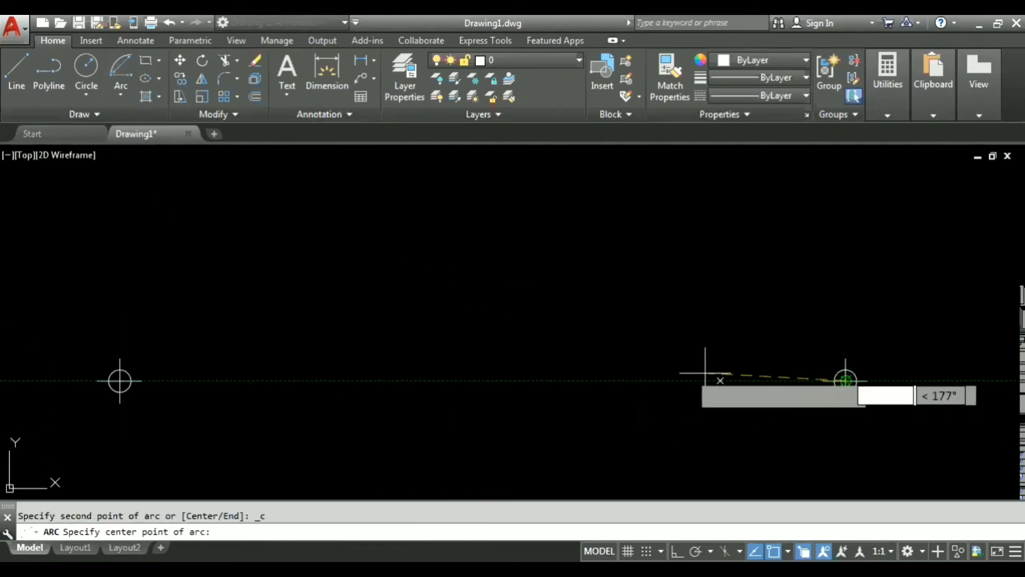
- Place the arc's center midway between the two point markers using mtp, and set the chord length to 51.96
type("mtp")
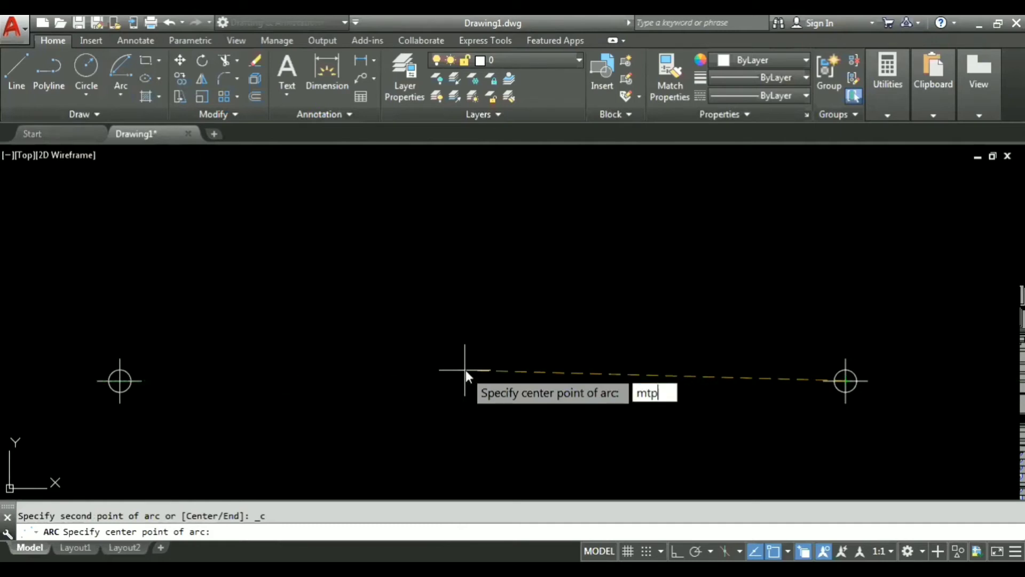
key("Return")
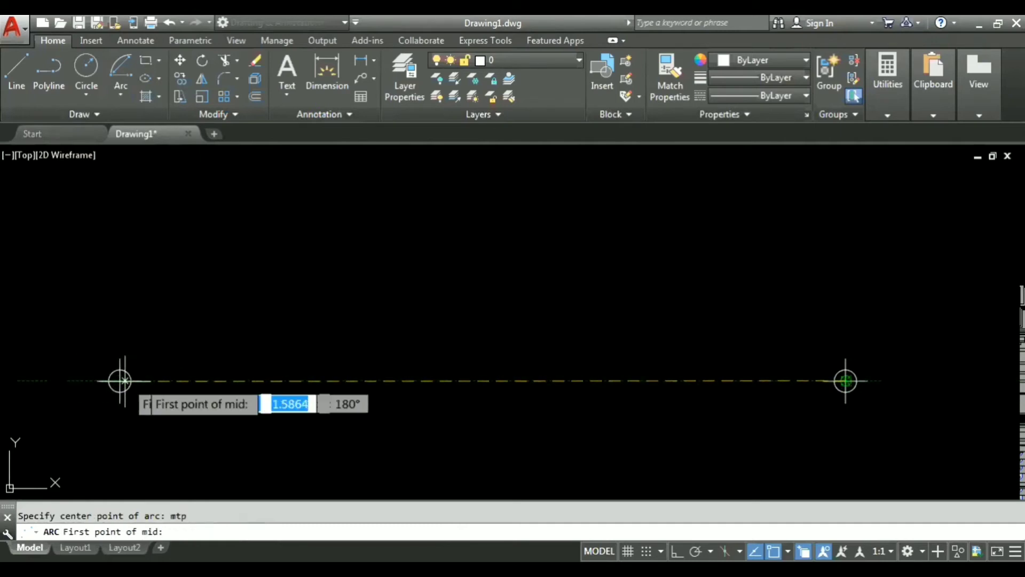
left_click(846, 380)
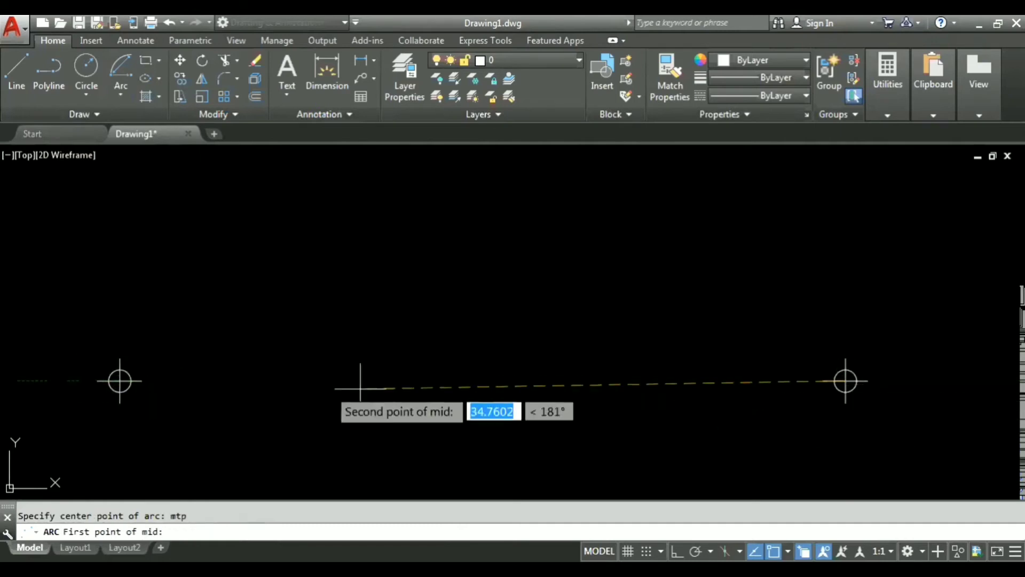
left_click(120, 381)
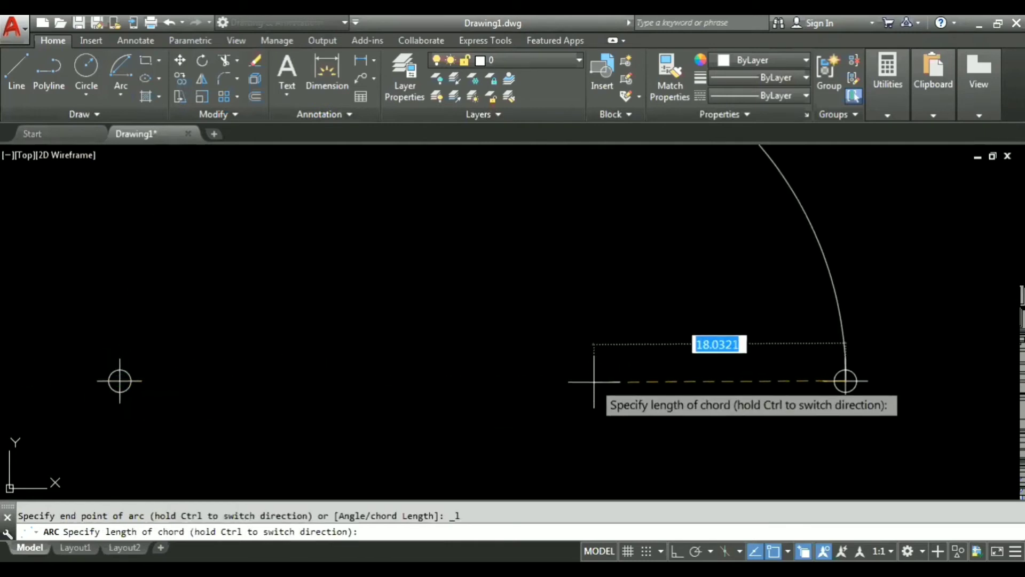
scroll(573, 359, "down", 3)
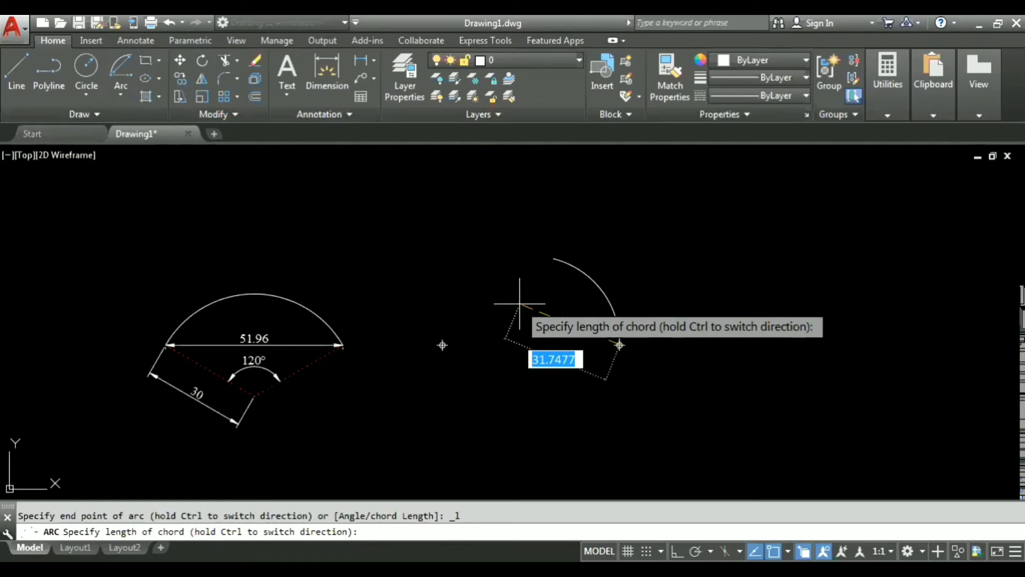
type("51.")
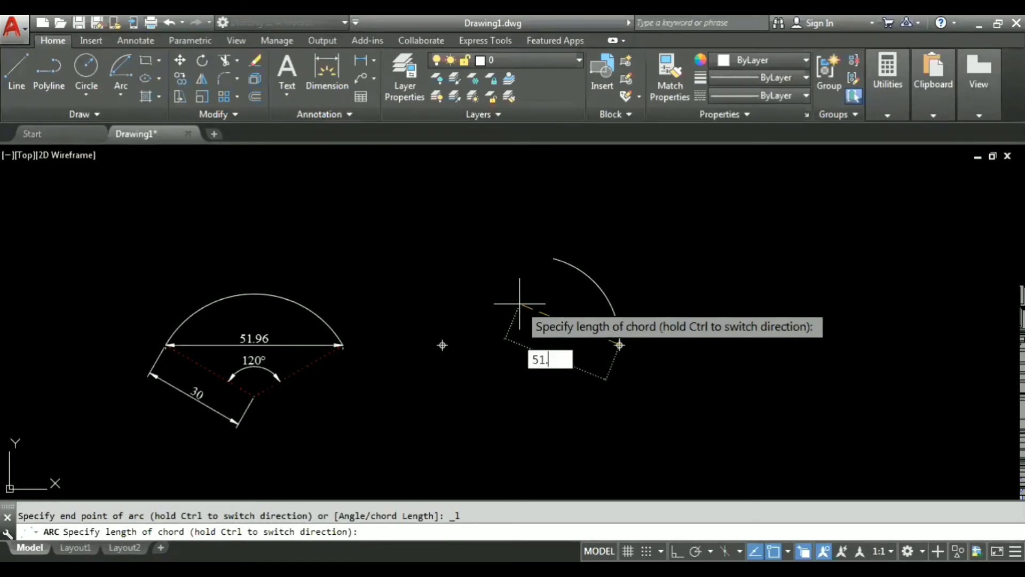
type("96")
key("Return")
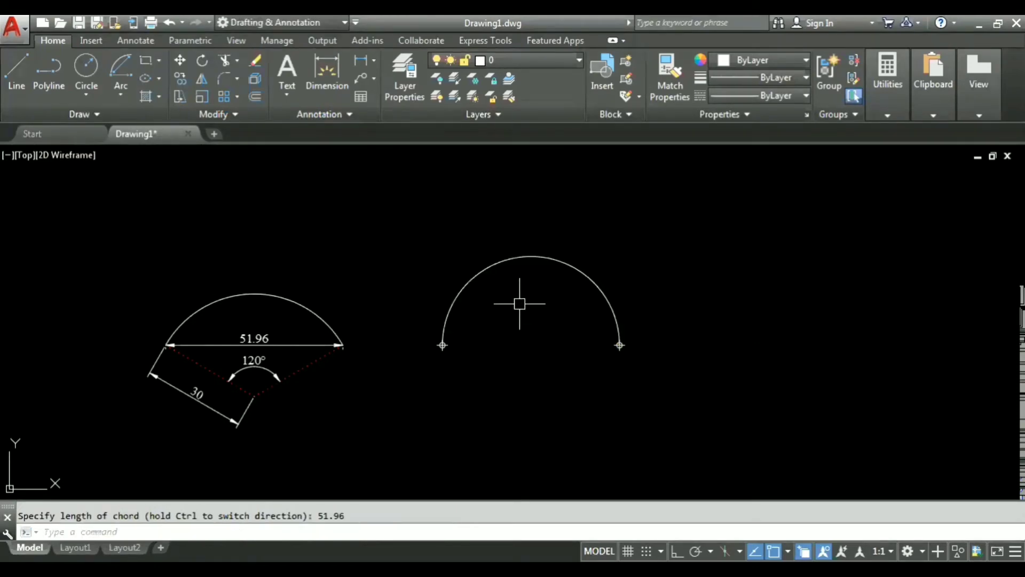
- Select the semicircular Start, Center, Length arc between the two point markers and erase it
left_click(500, 261)
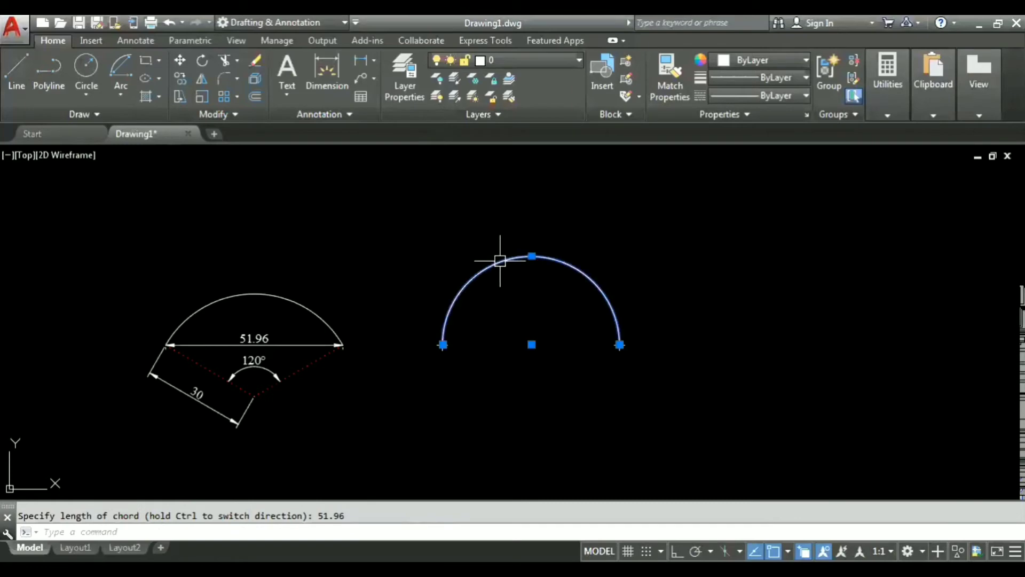
scroll(508, 320, "up", 2)
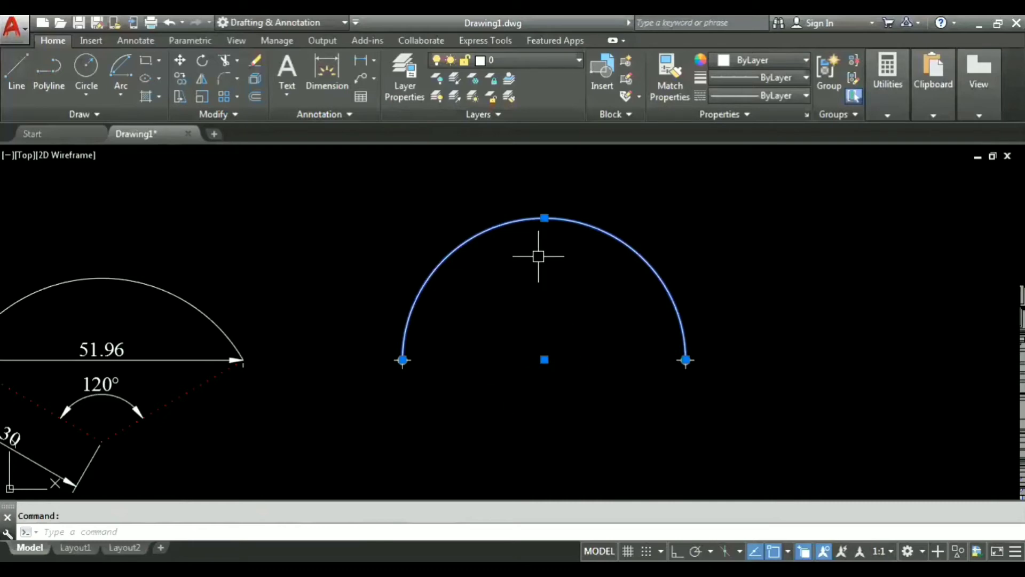
key("Delete")
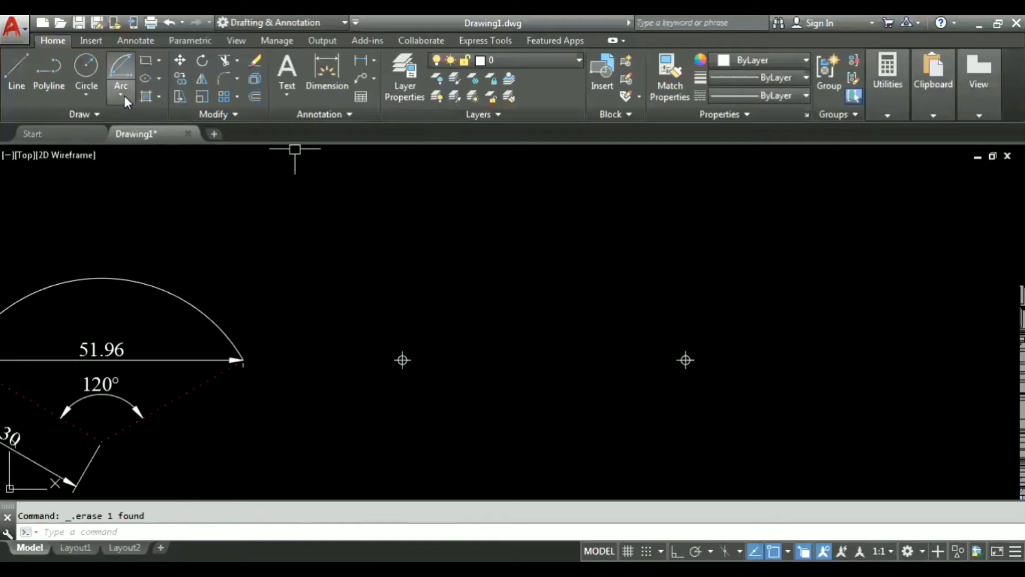
- Draw a Start, End, Angle arc from the right point marker to the left one with a 120° included angle
left_click(124, 95)
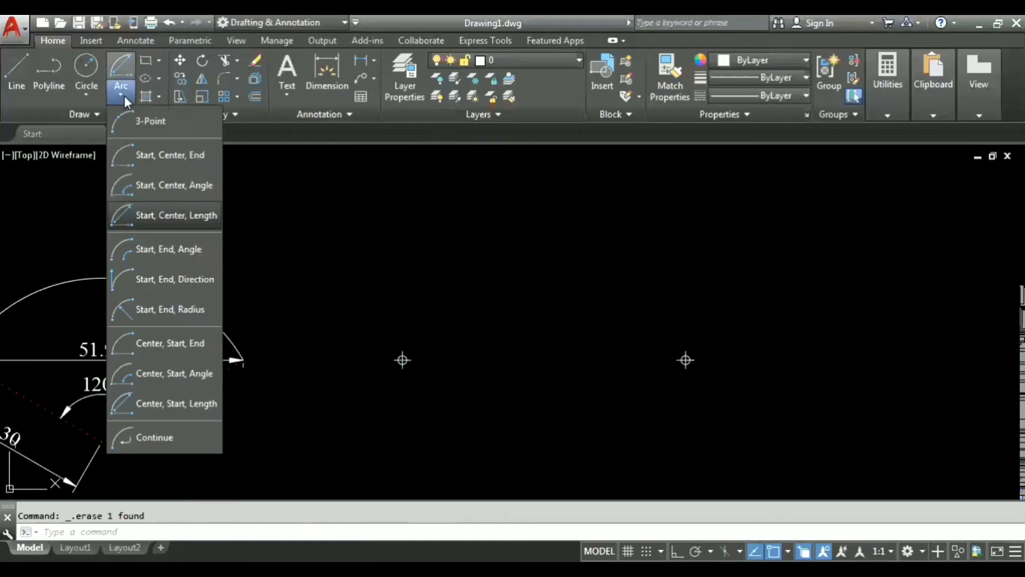
left_click(180, 254)
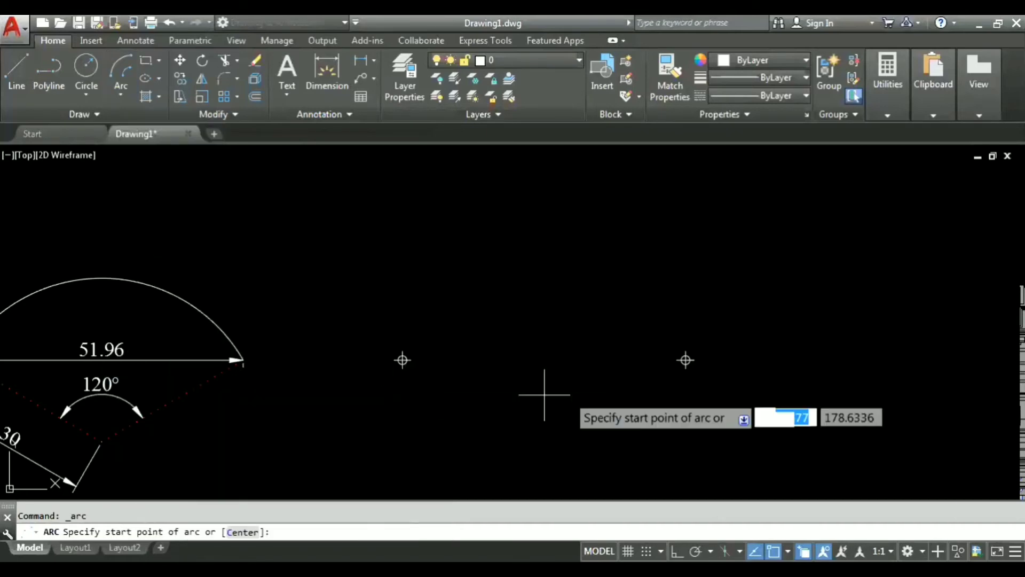
scroll(611, 395, "up", 4)
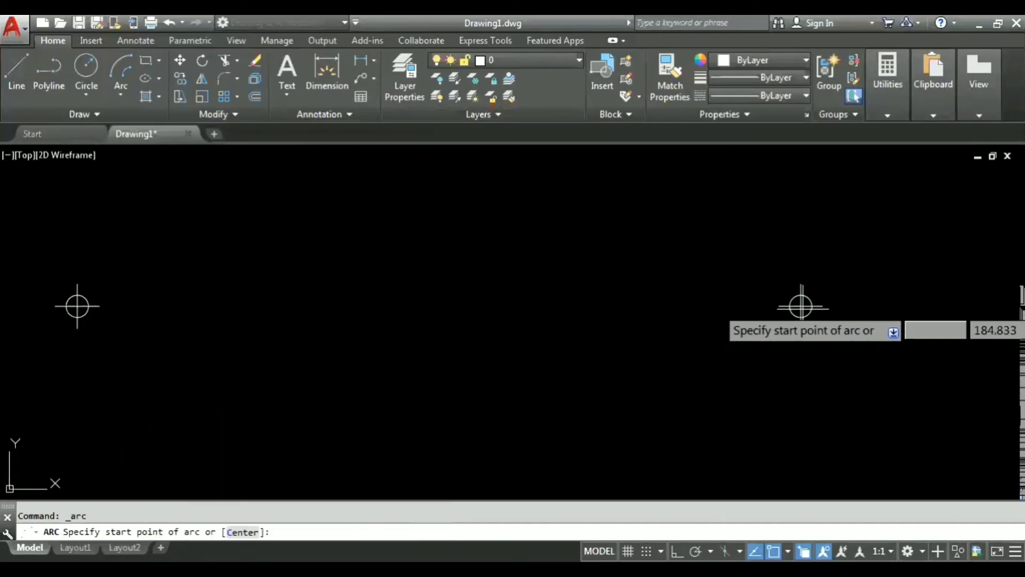
left_click(801, 306)
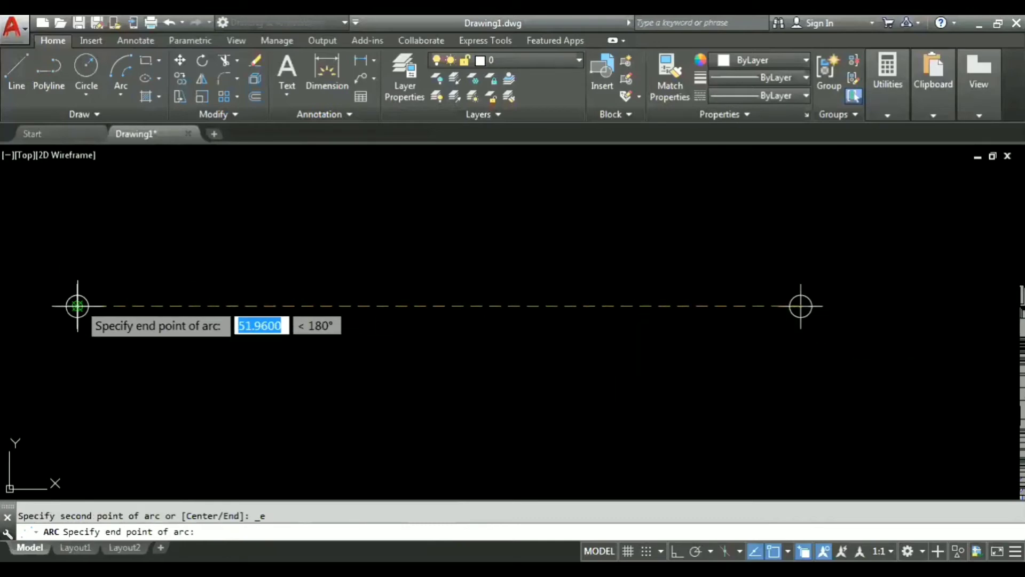
left_click(78, 306)
scroll(512, 271, "down", 4)
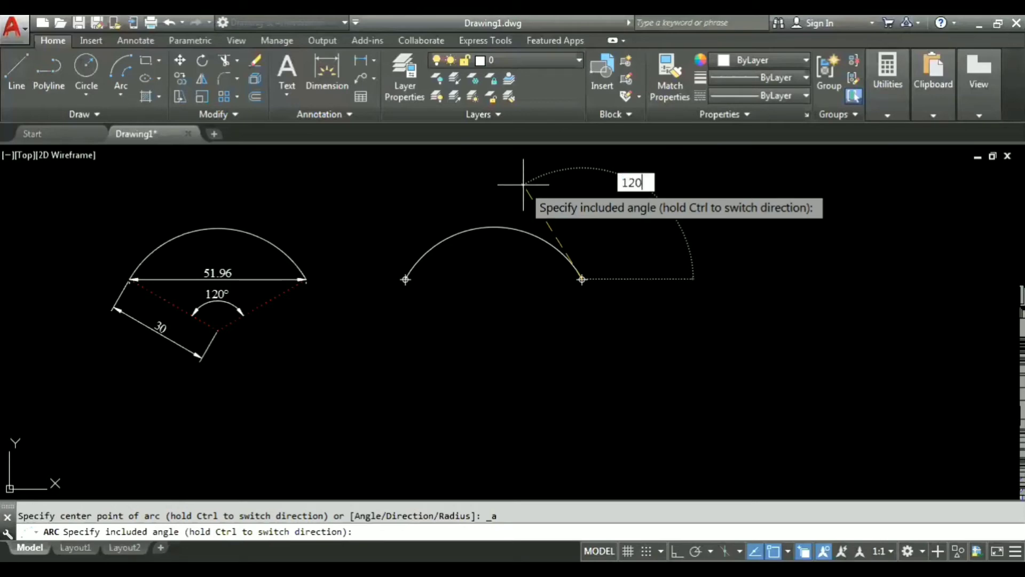
key("Return")
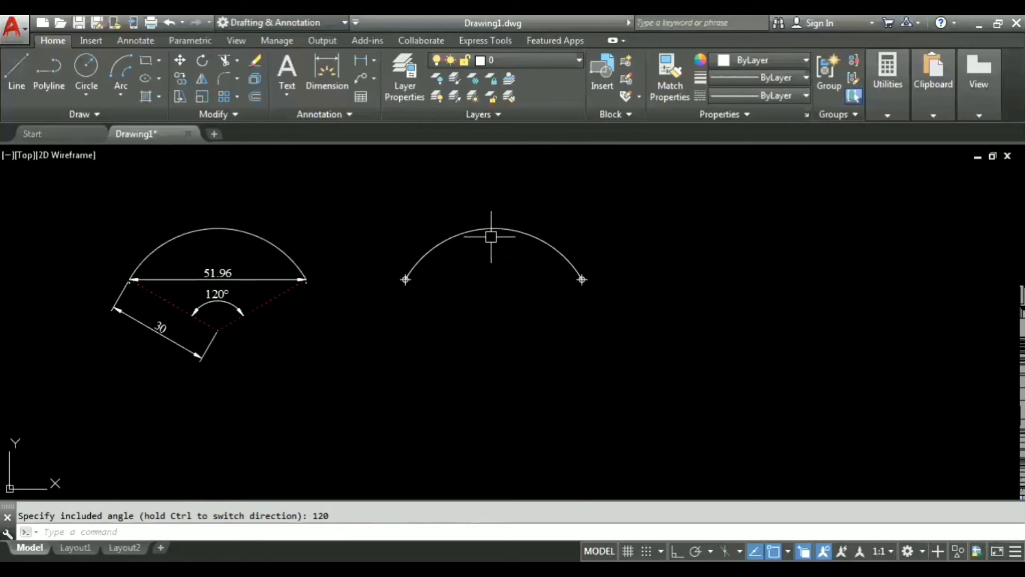
- Compare the Start, End, Angle arc with the dimensioned arc, and erase it from between the point markers
scroll(219, 335, "up", 2)
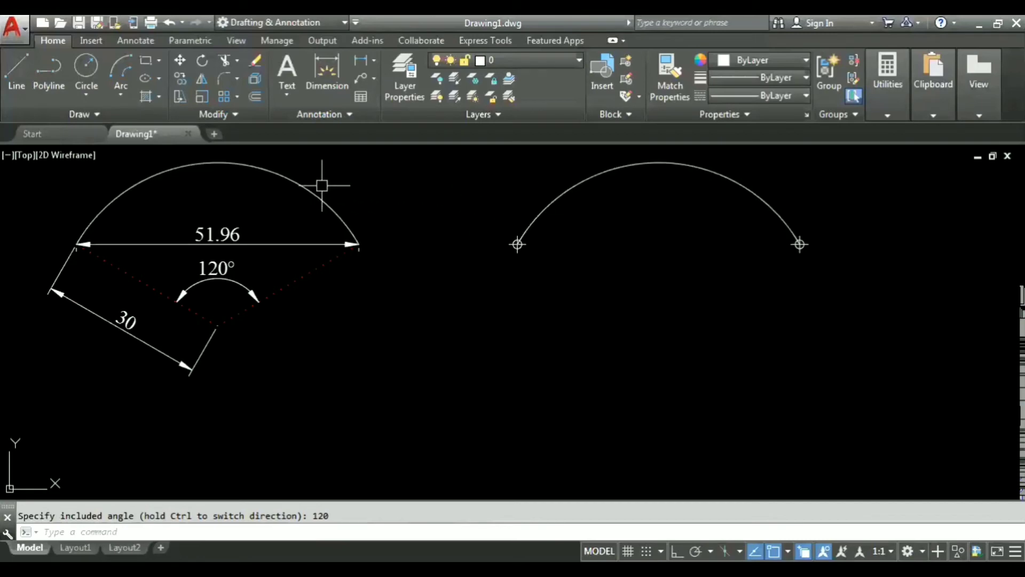
left_click(546, 203)
left_click(549, 208)
left_click(552, 198)
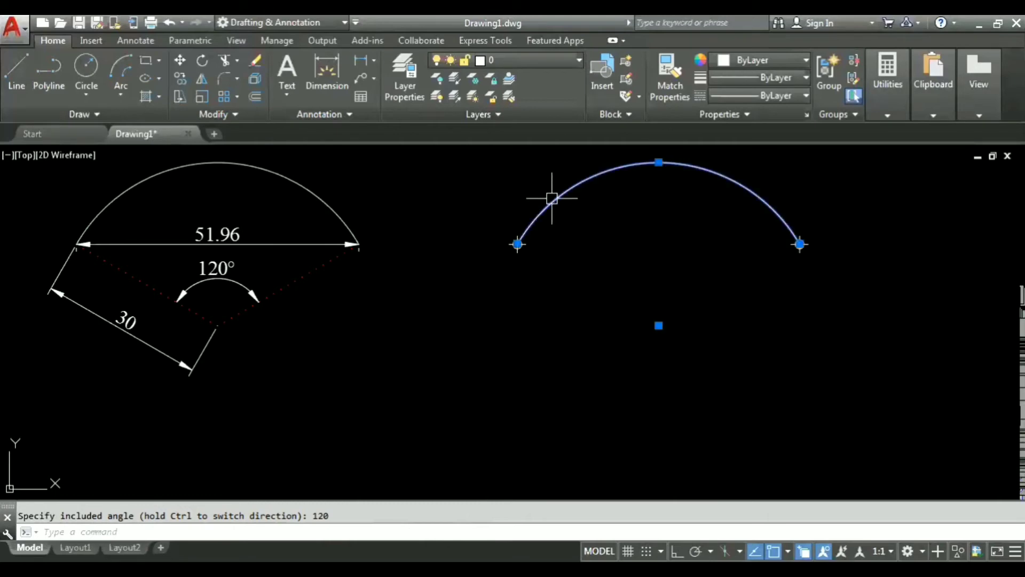
key("Delete")
- Draw a Start, End, Direction arc from the left point marker to the right one with a tangent direction of 120°
left_click(121, 97)
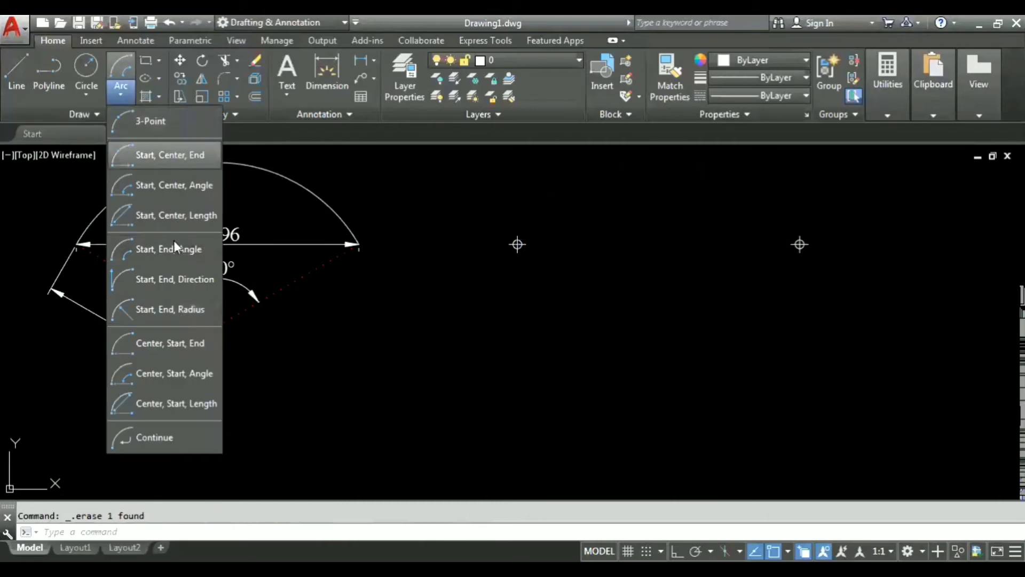
left_click(175, 280)
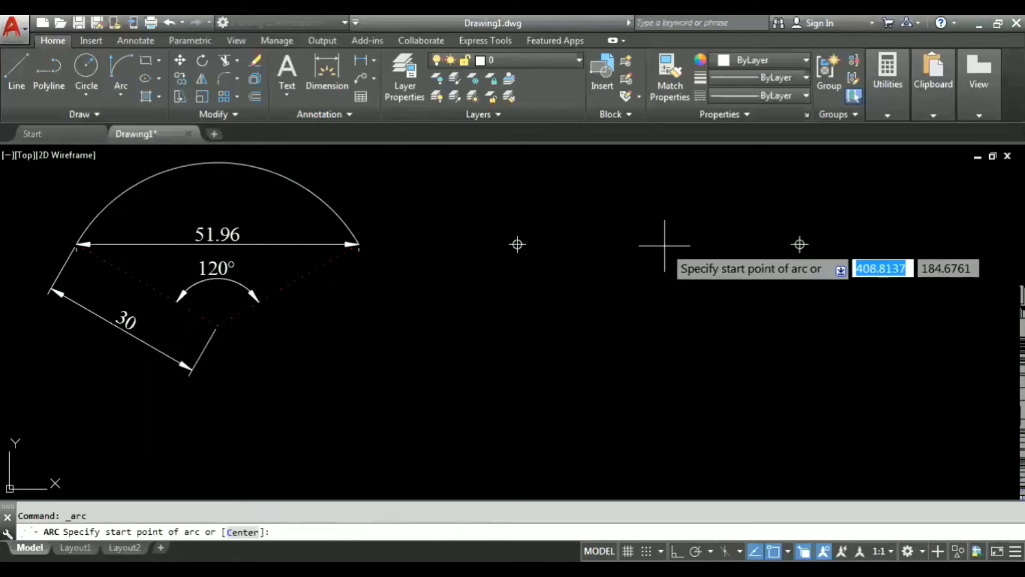
scroll(636, 262, "up", 3)
scroll(618, 267, "down", 3)
scroll(588, 251, "up", 3)
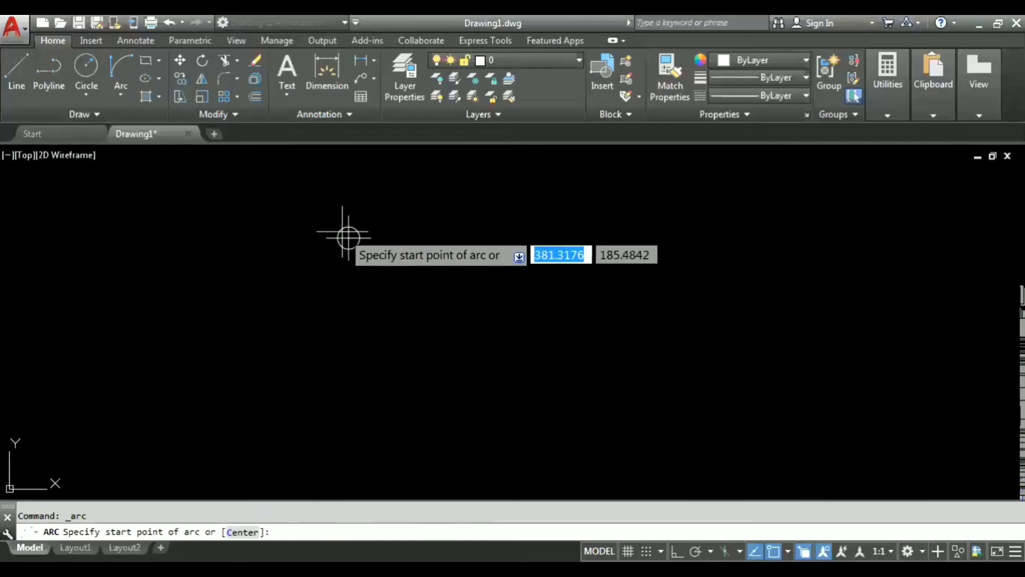
left_click(349, 237)
scroll(349, 236, "down", 5)
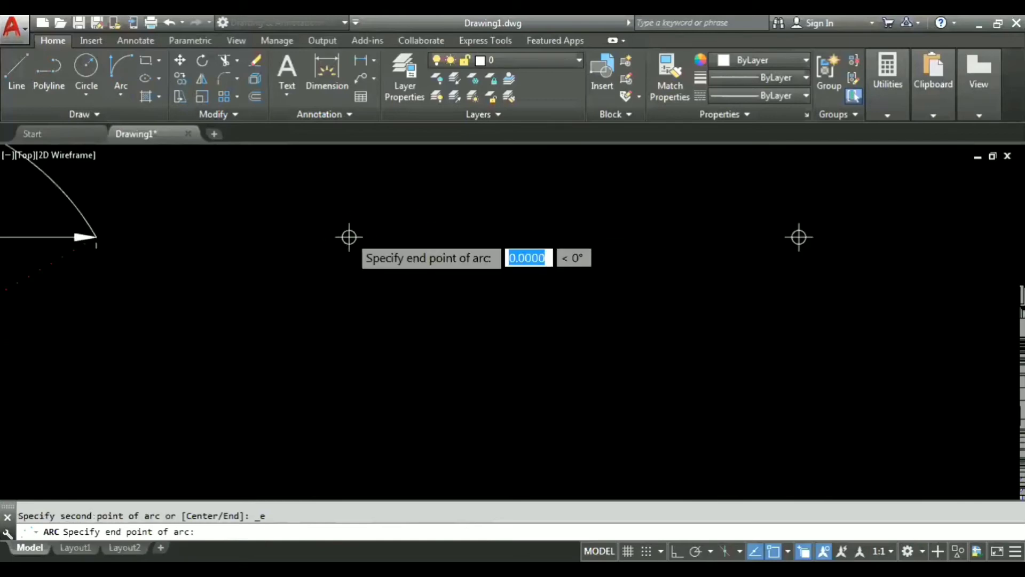
scroll(480, 236, "up", 4)
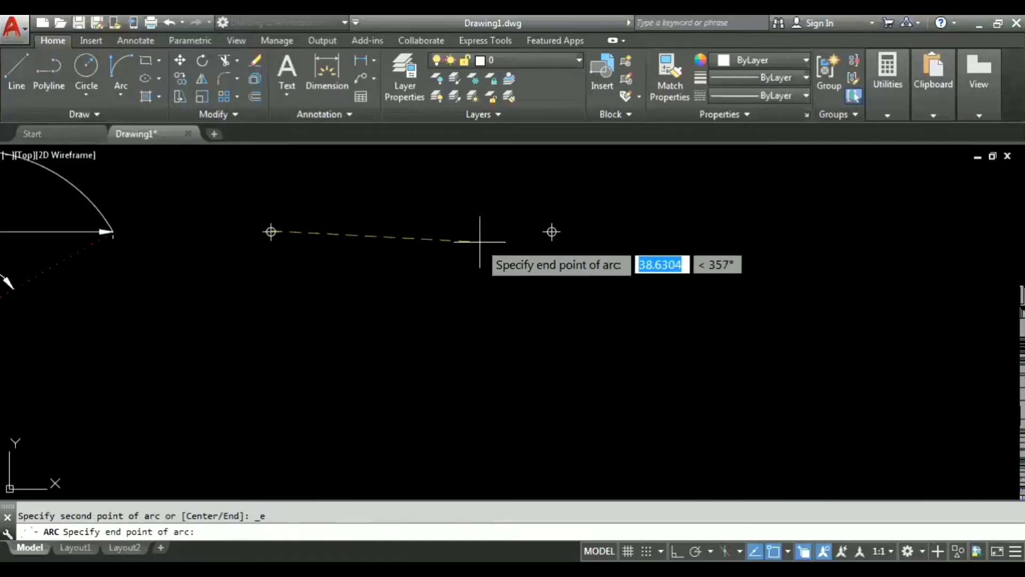
left_click(567, 221)
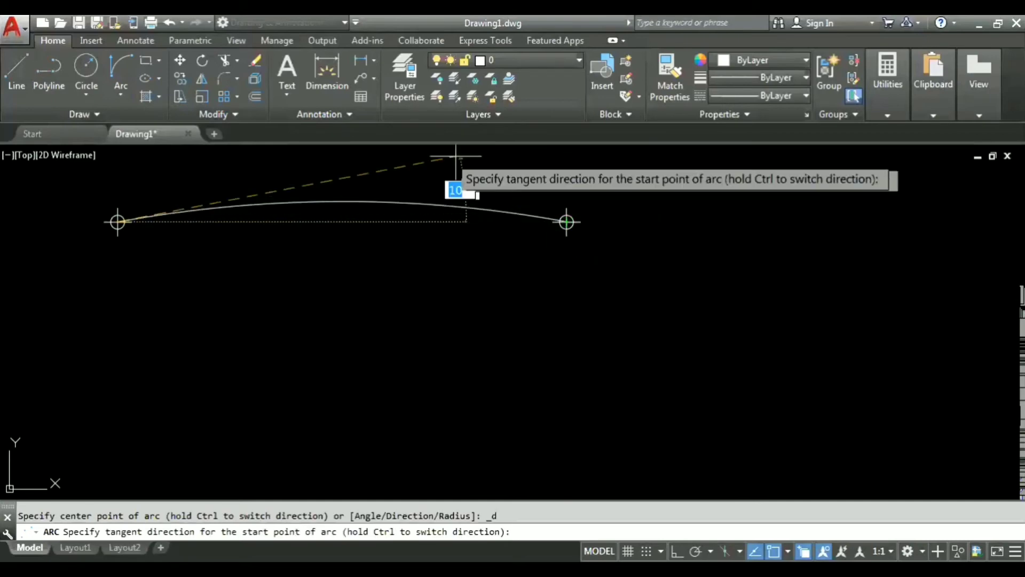
middle_click_drag(401, 207, 388, 342)
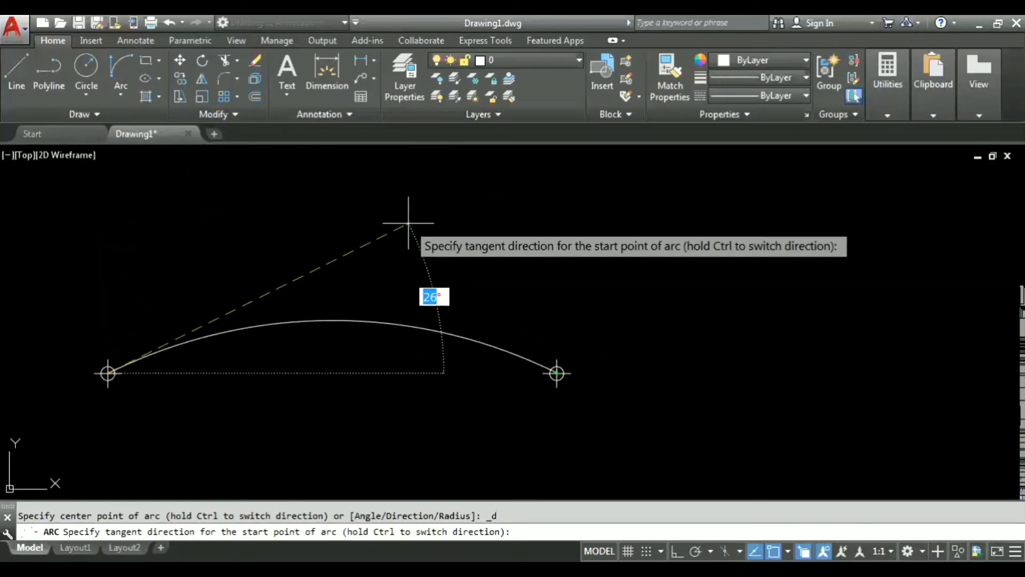
key("Return")
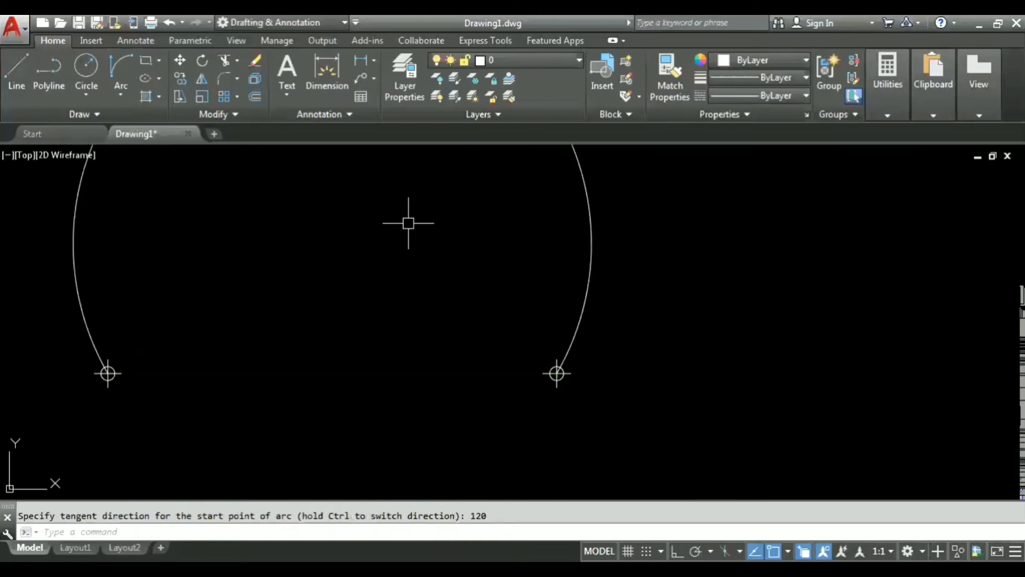
- Select the large Start, End, Direction arc above the two point markers and erase it
scroll(264, 325, "down", 4)
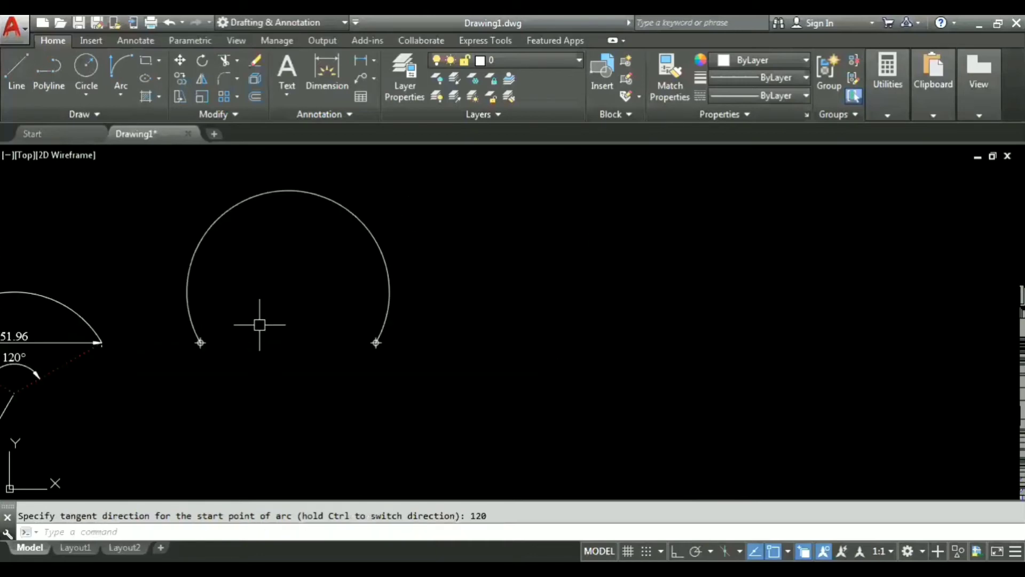
middle_click_drag(258, 311, 390, 315)
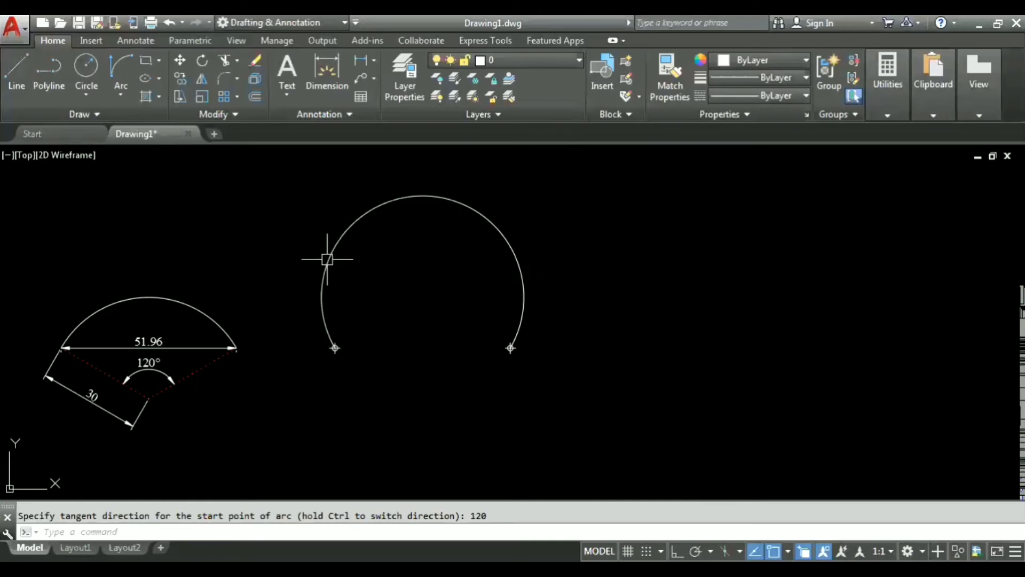
left_click(372, 275)
left_click(306, 221)
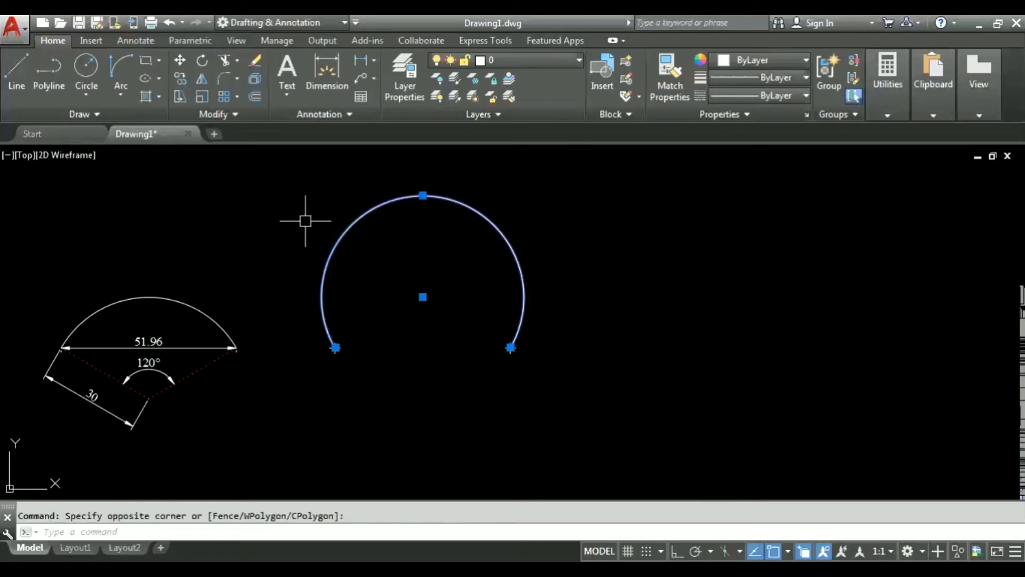
key("Delete")
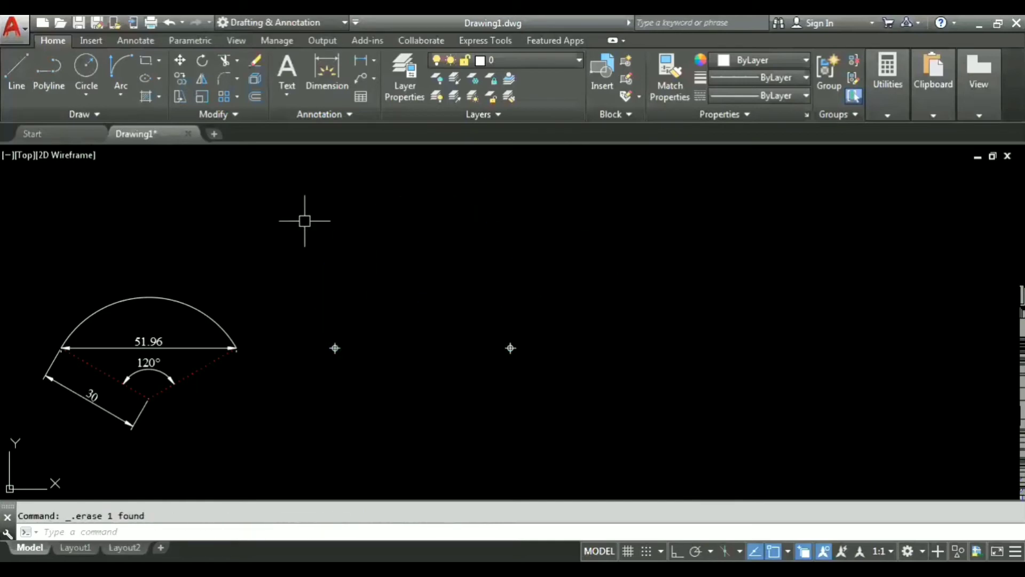
- Draw a Start, End, Direction arc from the right point marker to the left one with a 120° tangent direction, and erase it
left_click(121, 94)
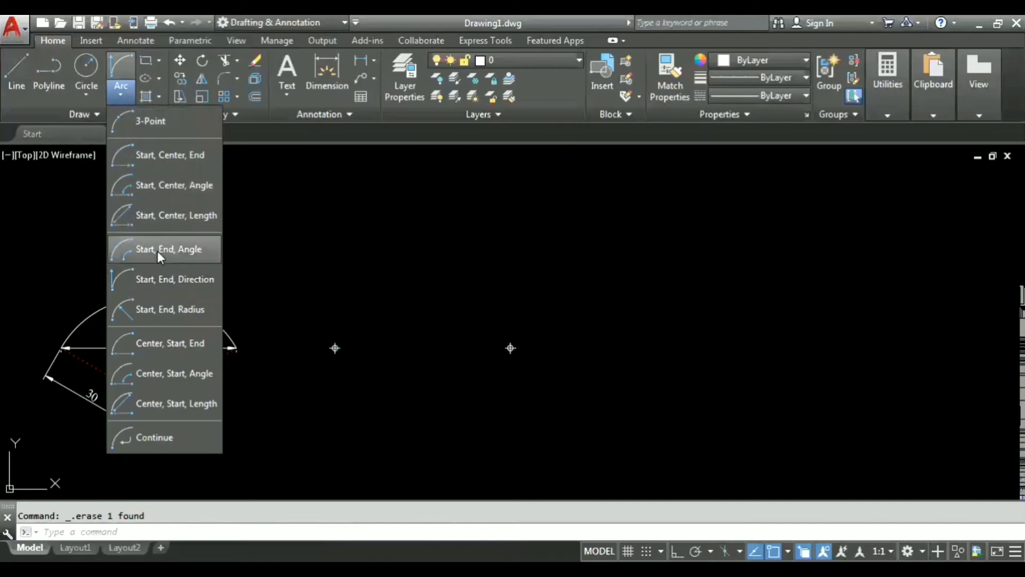
left_click(153, 277)
scroll(277, 324, "up", 6)
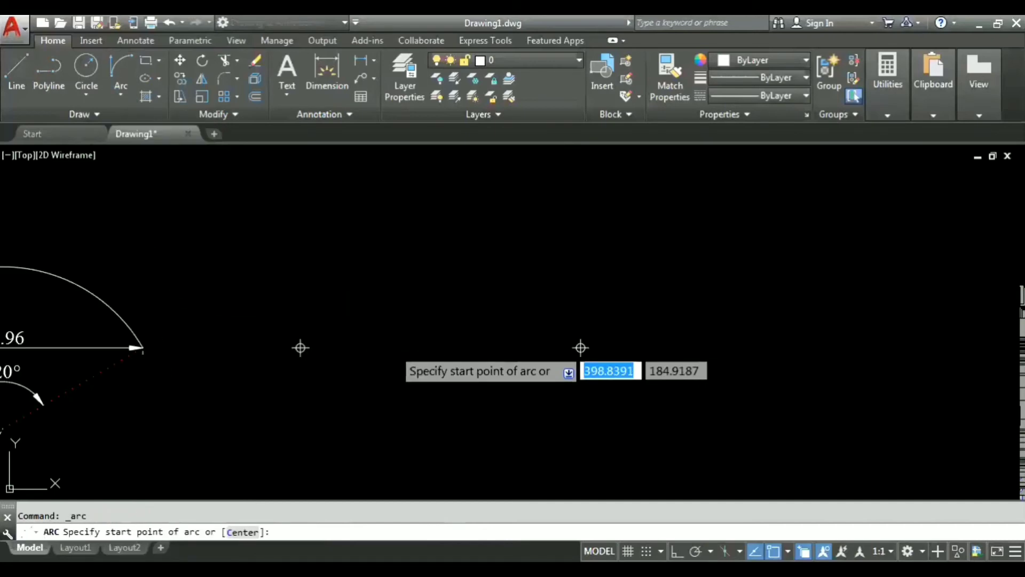
left_click(872, 347)
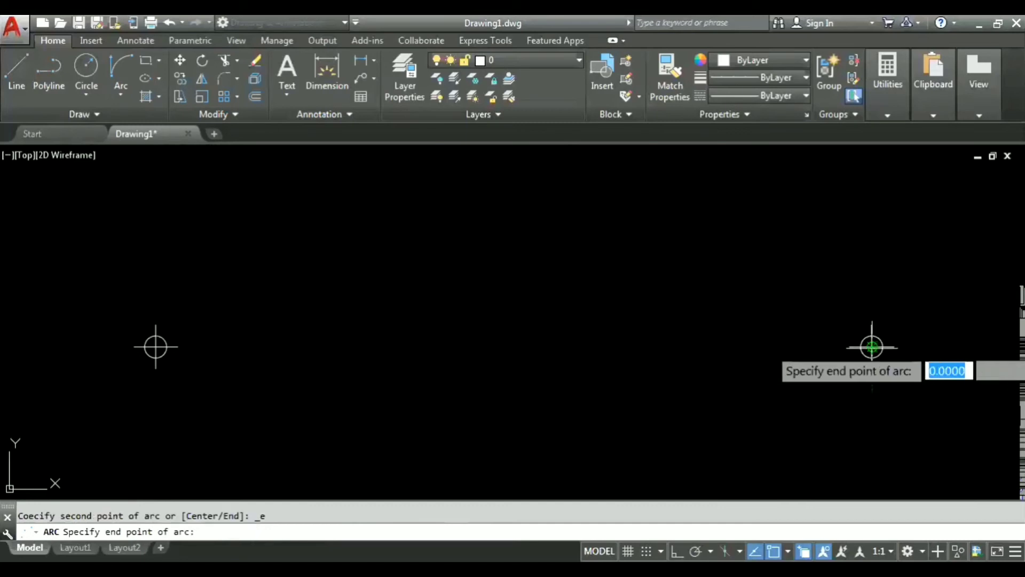
left_click(155, 347)
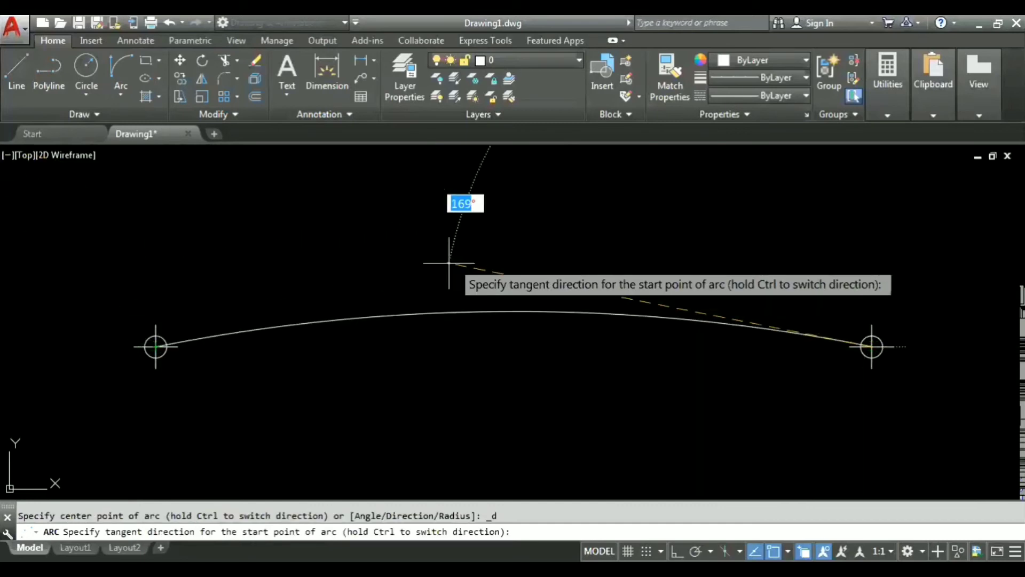
scroll(480, 268, "down", 5)
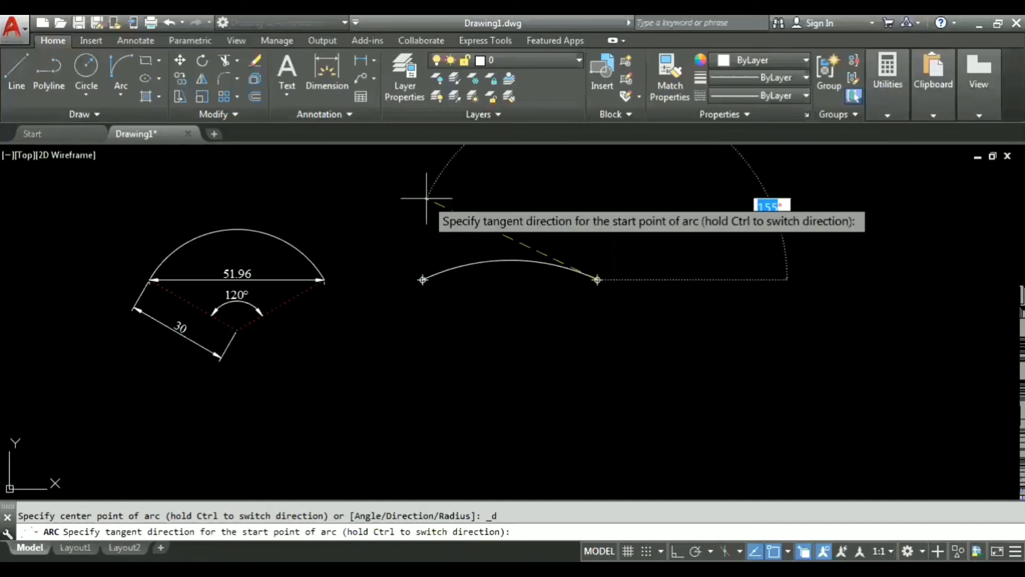
type("1")
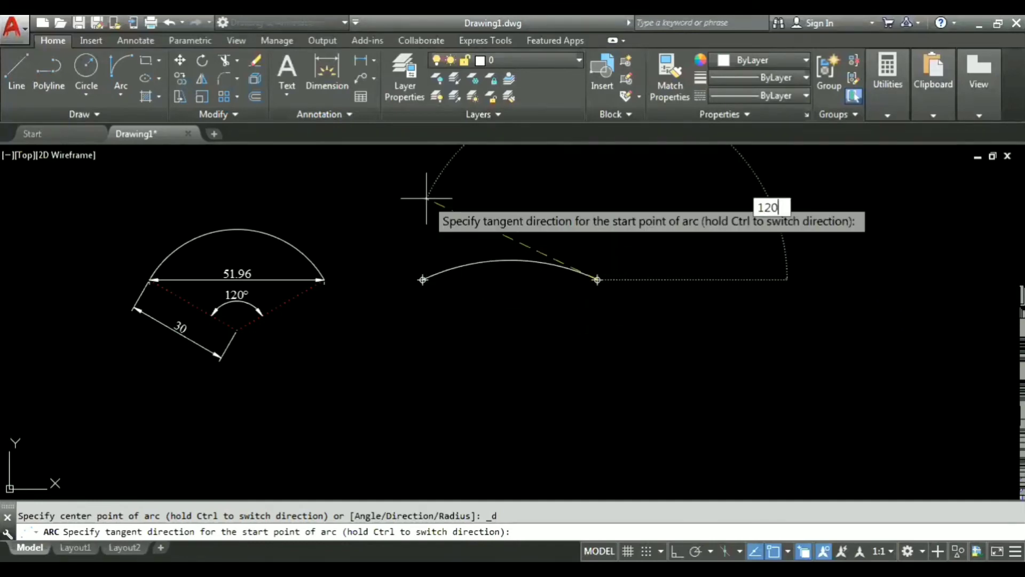
type("20")
key("Return")
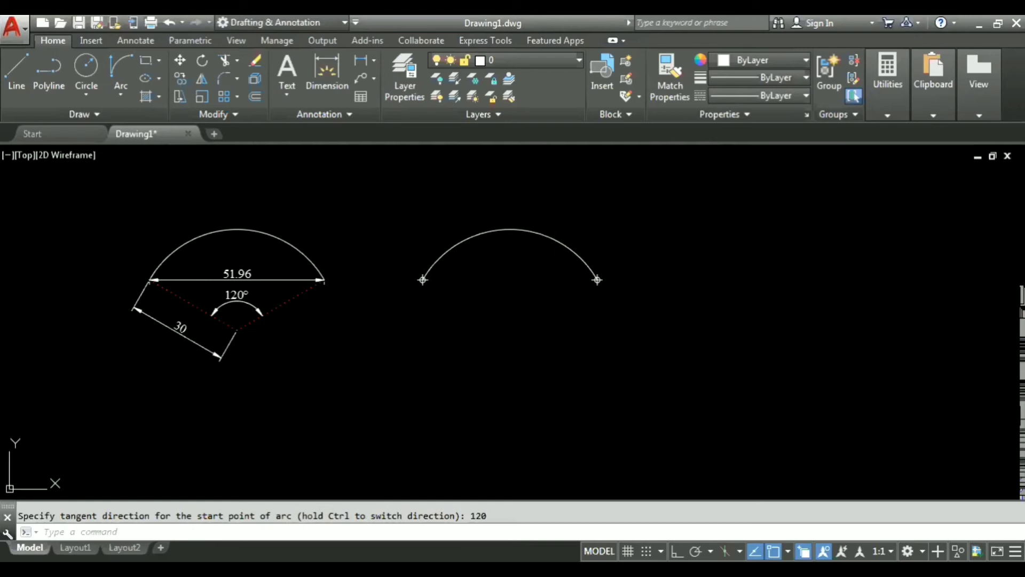
left_click(477, 234)
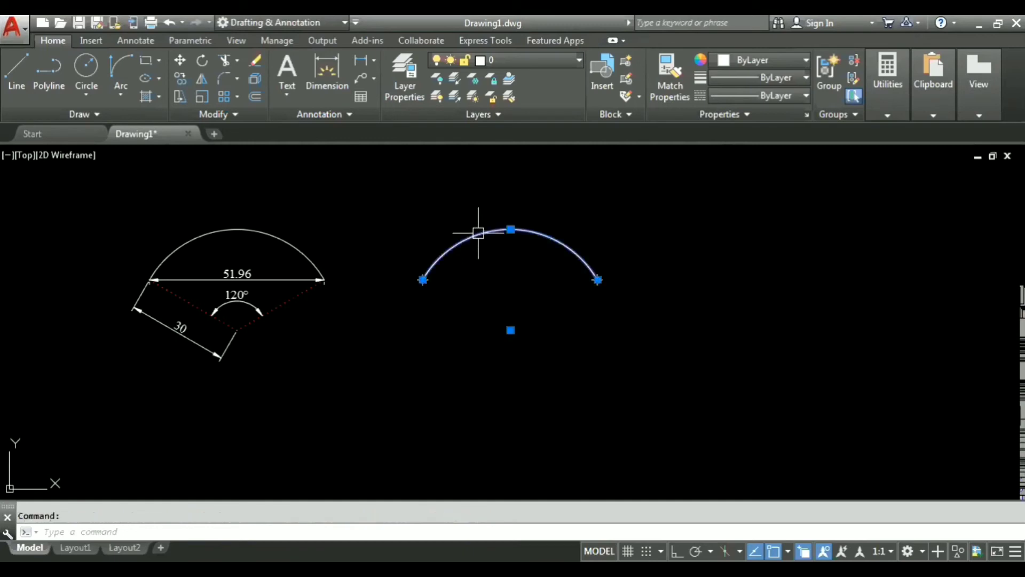
key("Delete")
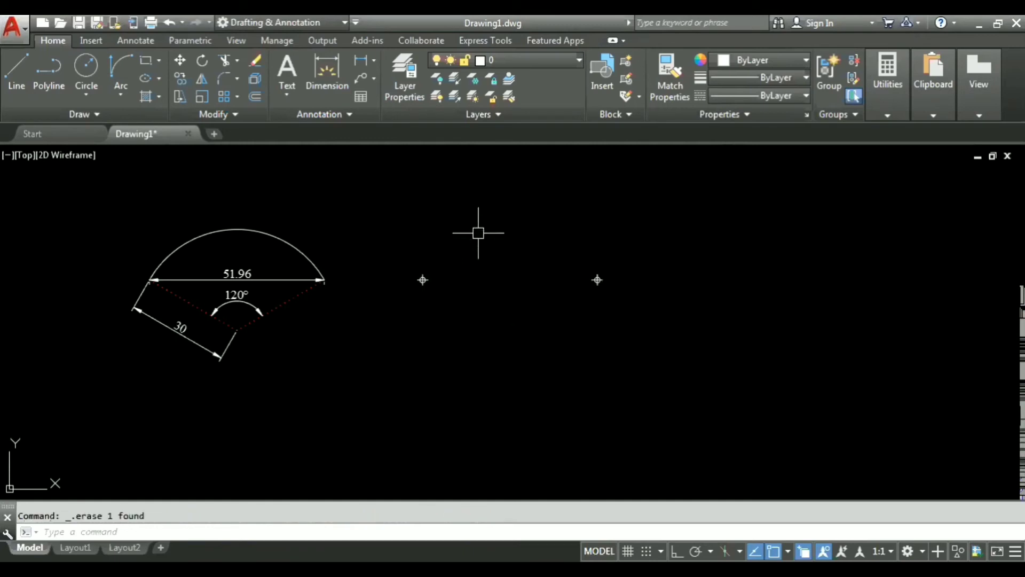
- Draw a Start, End, Radius arc from the right point marker to the left one with a radius of 30
left_click(120, 96)
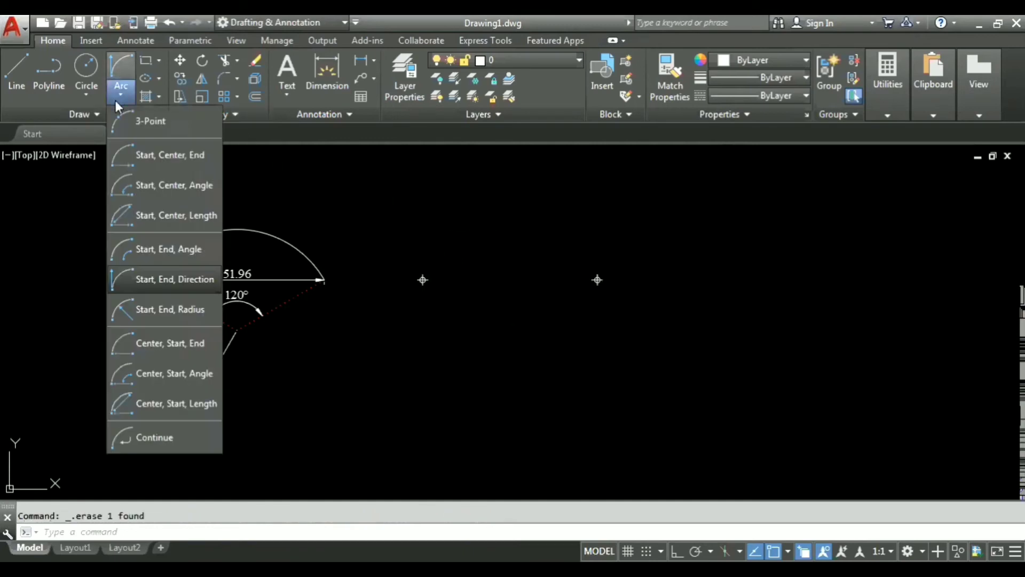
left_click(170, 309)
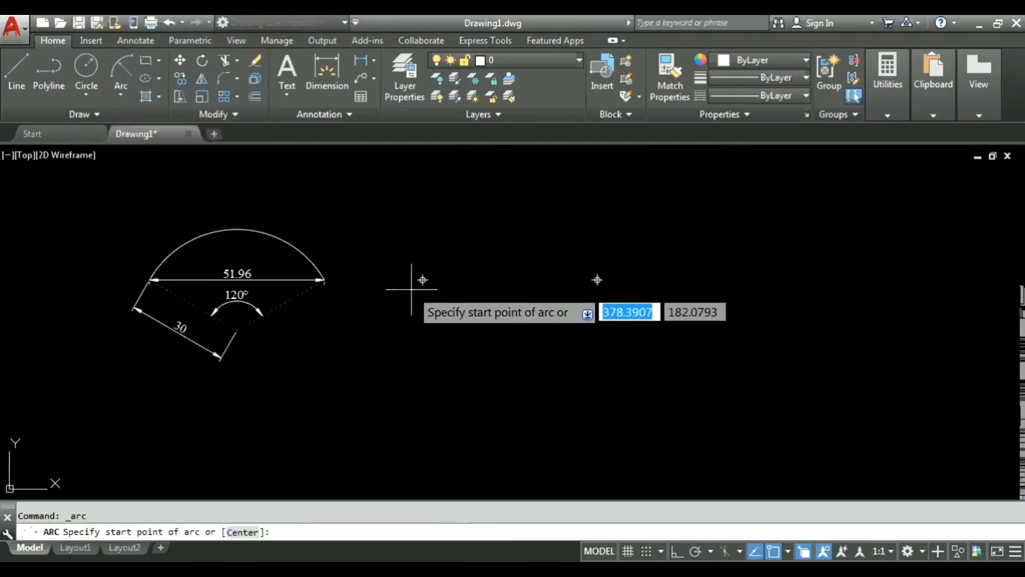
scroll(411, 290, "up", 2)
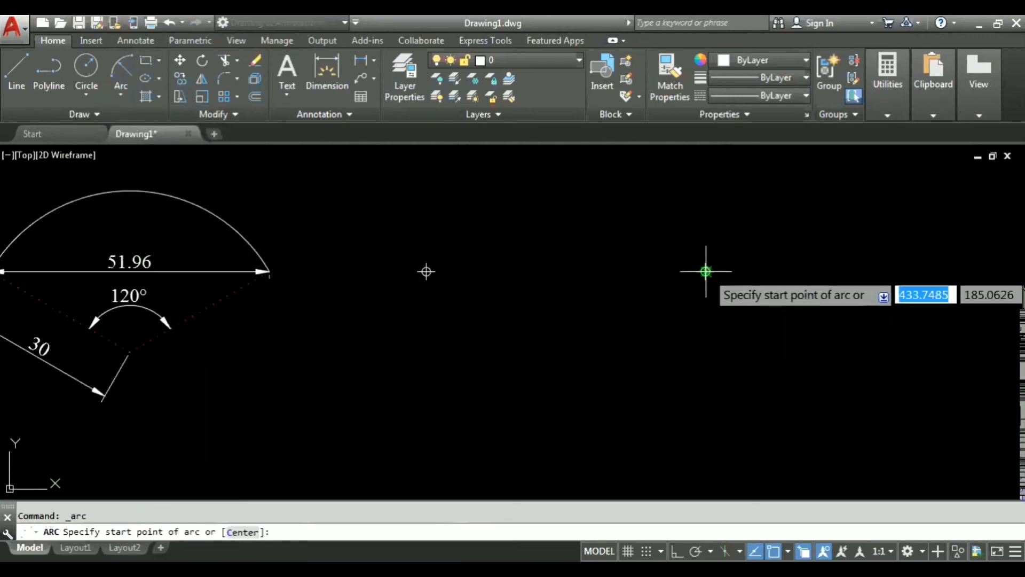
left_click(706, 272)
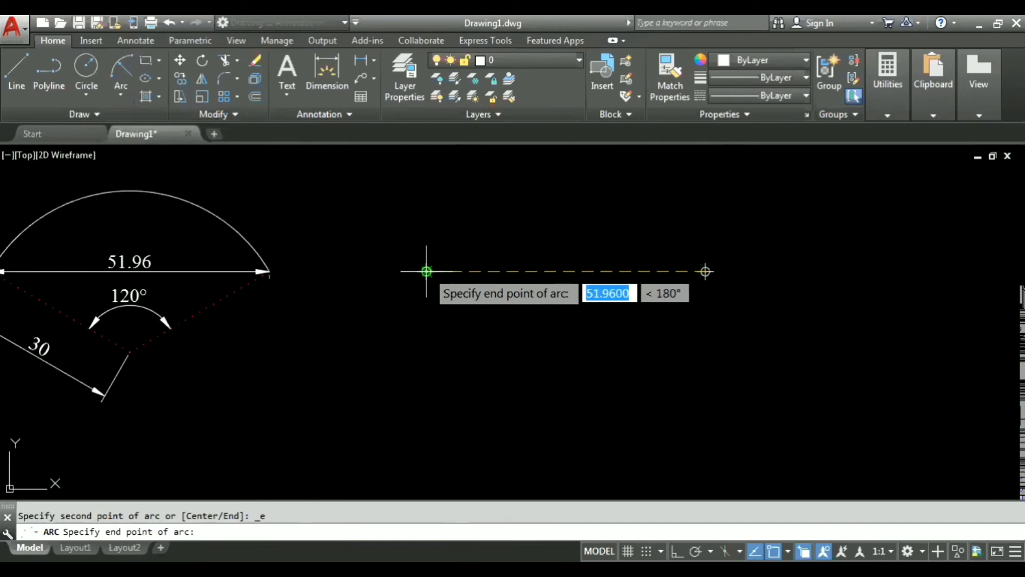
left_click(426, 271)
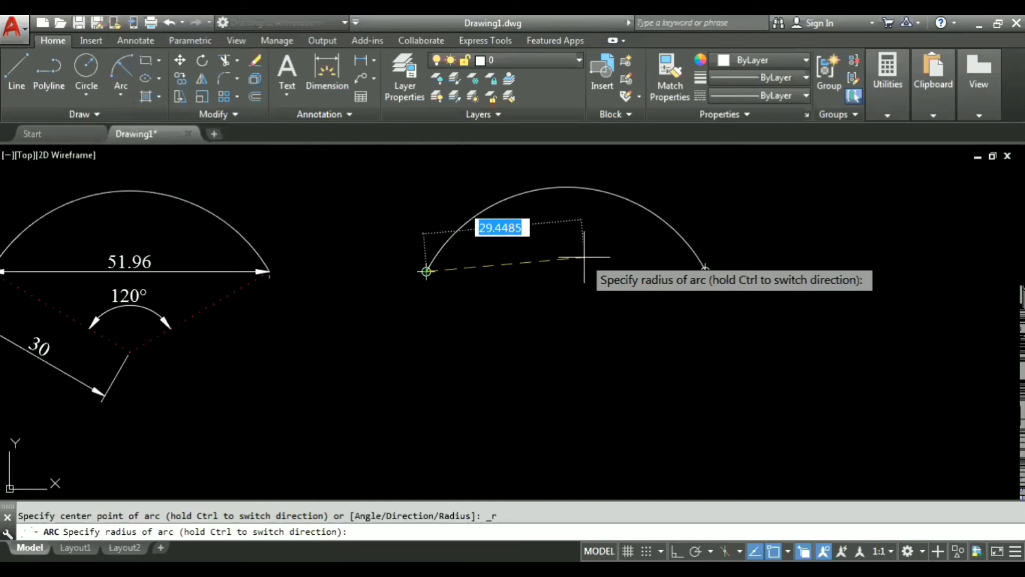
type("30")
key("Return")
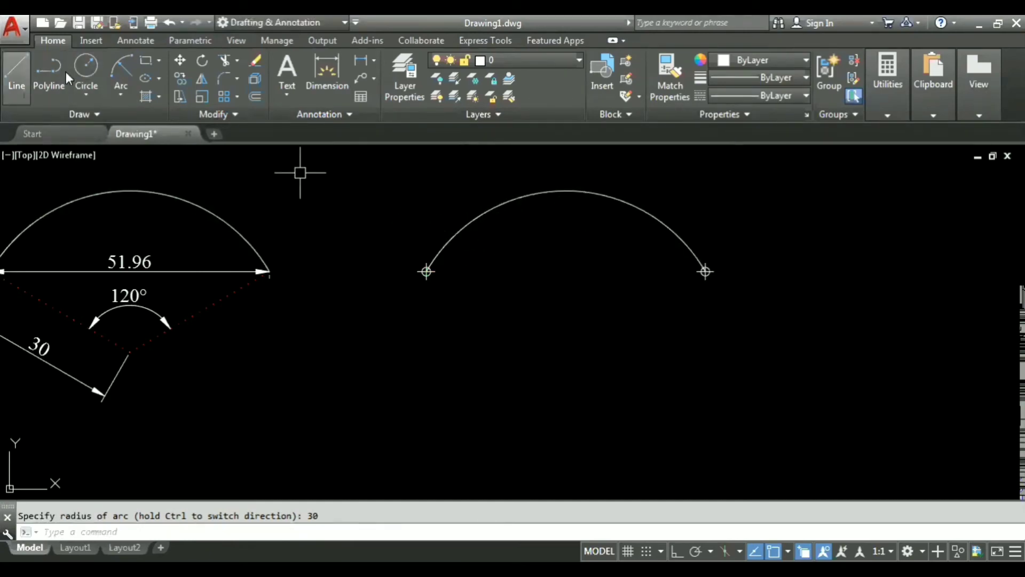
- Place a point marker at the centre of the arc drawn between the two point markers
left_click(114, 92)
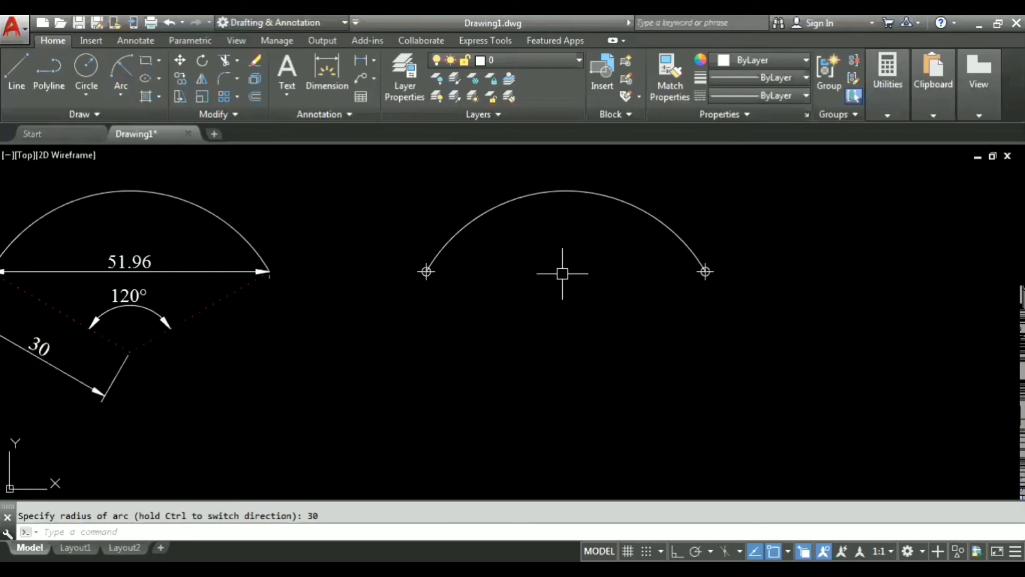
middle_click_drag(353, 302, 474, 326)
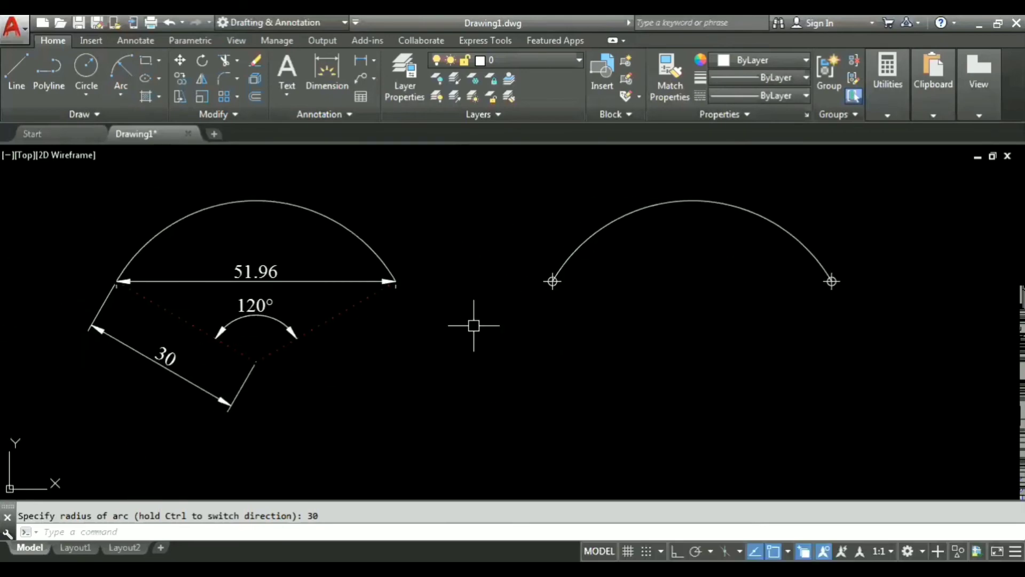
left_click_drag(678, 220, 650, 178)
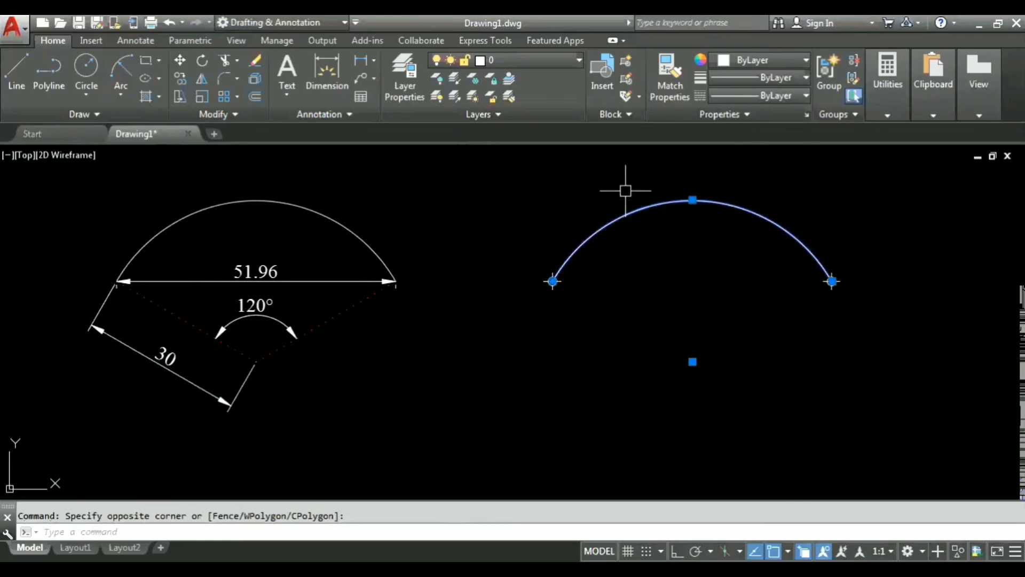
key("Return")
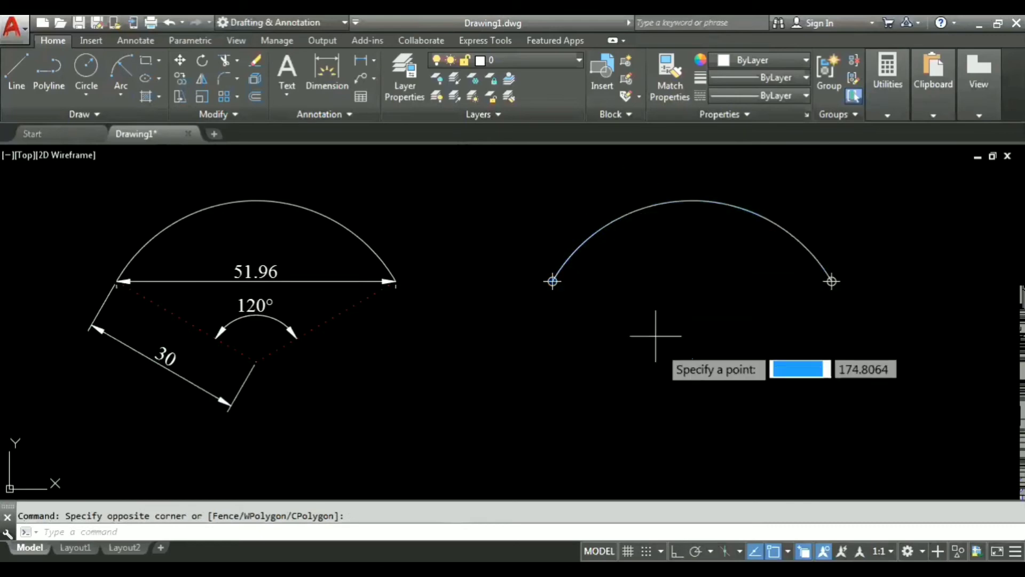
left_click(695, 362)
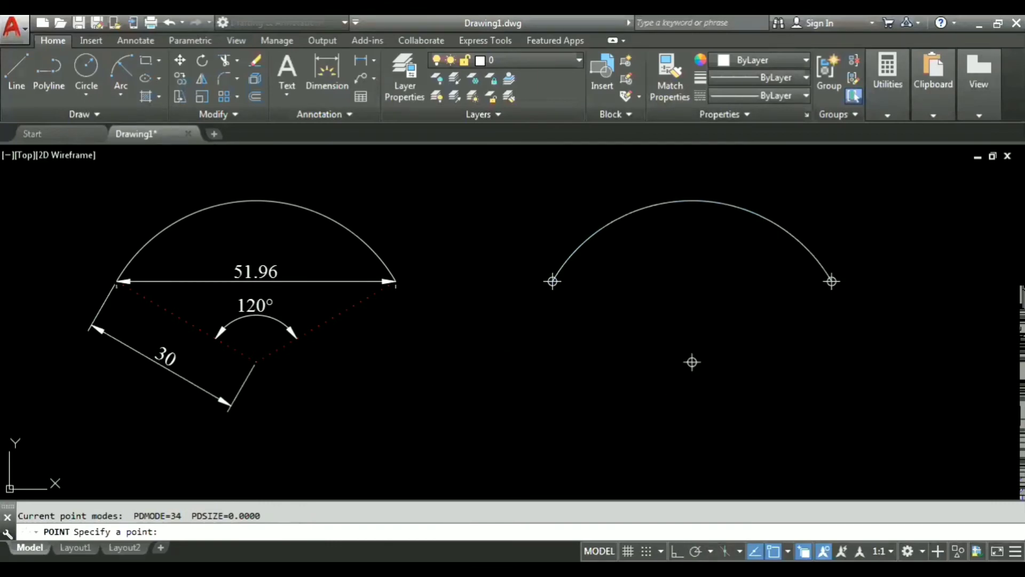
key("Escape")
- Erase the Start, End, Radius arc above the three point markers
left_click(686, 227)
left_click(614, 177)
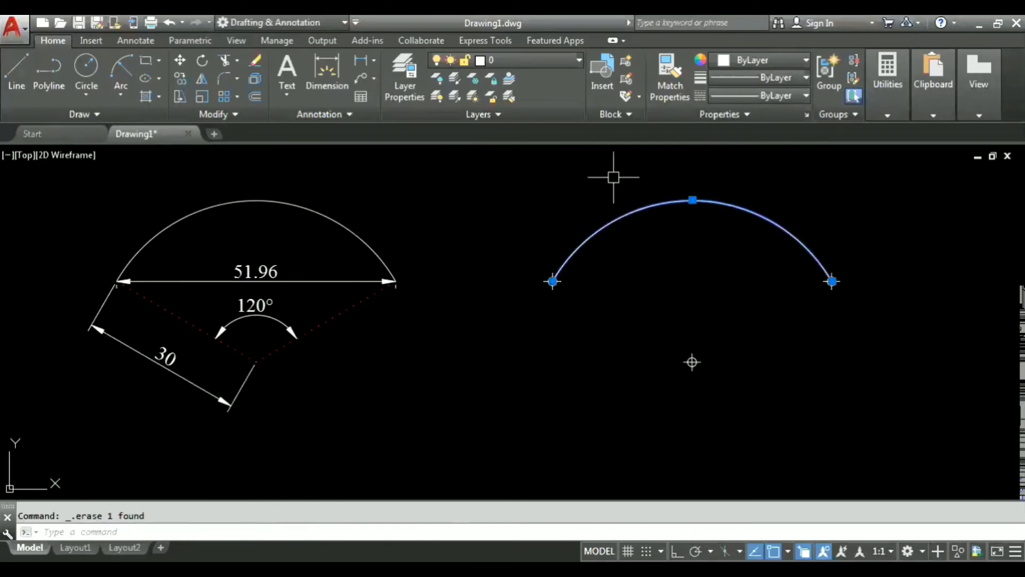
key("Delete")
- Draw a Start, Center, End arc from the right point marker around the centre marker to the left one, and erase it
left_click(130, 92)
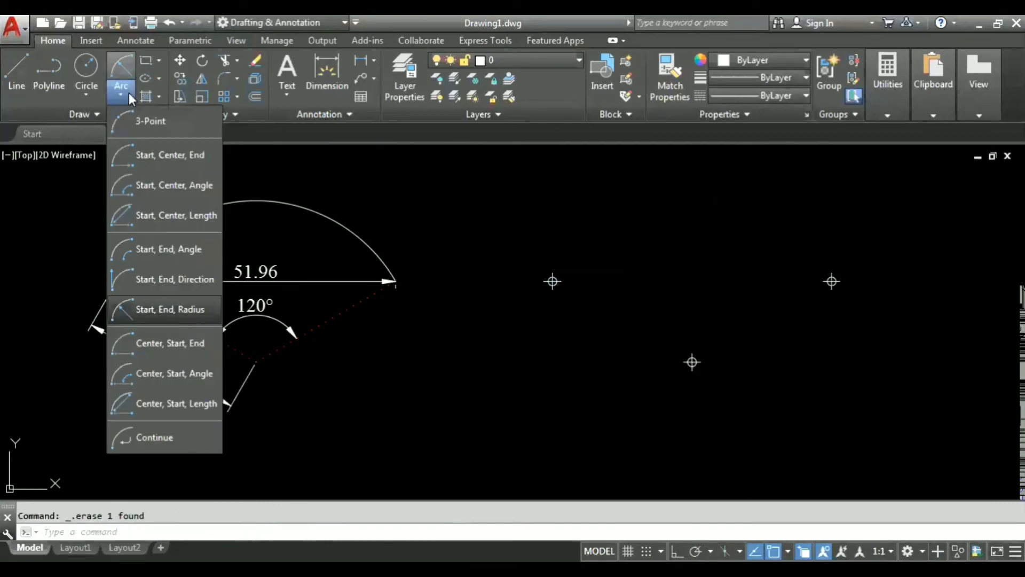
left_click(155, 156)
middle_click_drag(528, 240, 355, 383)
scroll(524, 293, "down", 4)
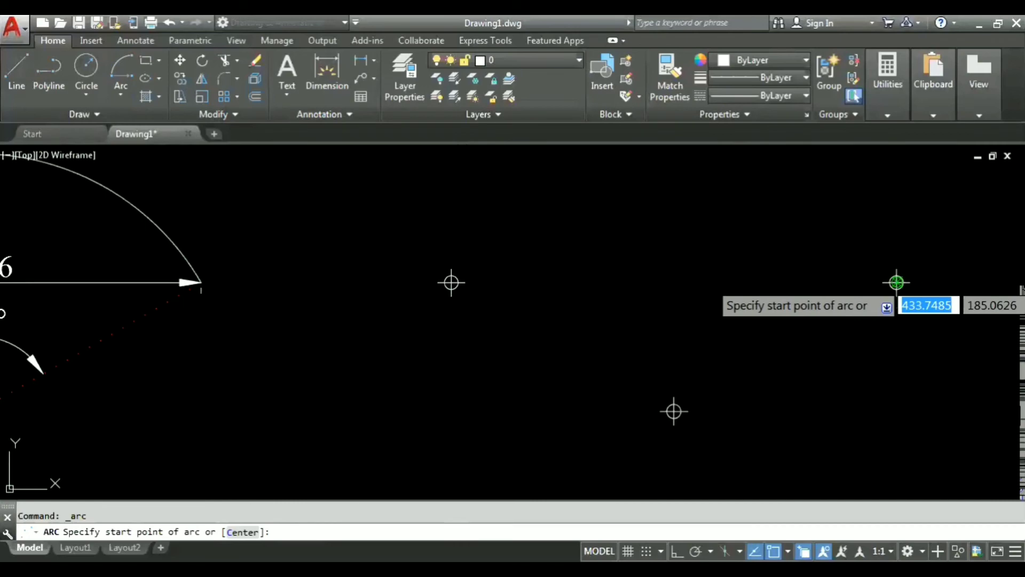
left_click(897, 282)
left_click(674, 411)
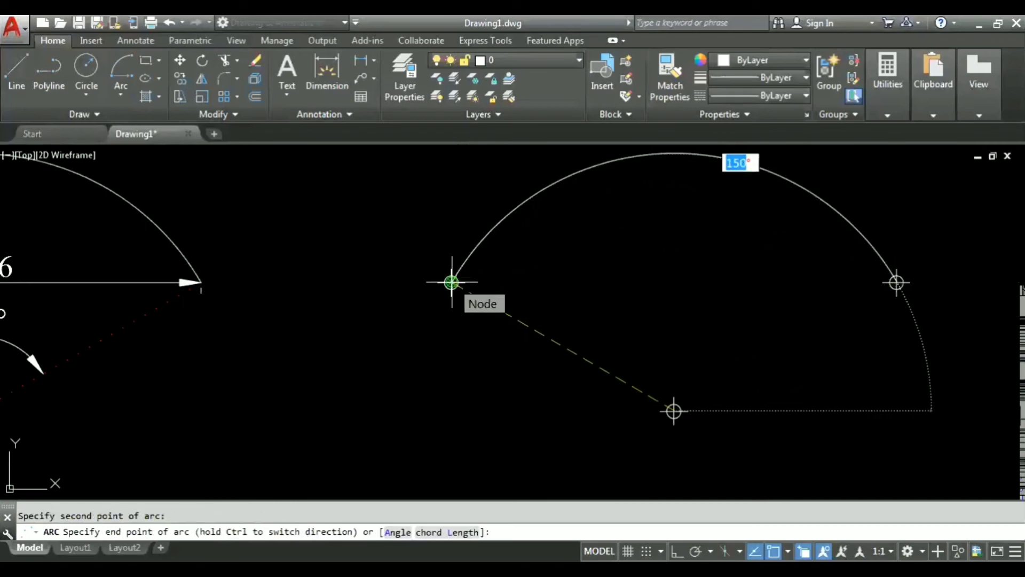
scroll(449, 281, "up", 4)
left_click(435, 271)
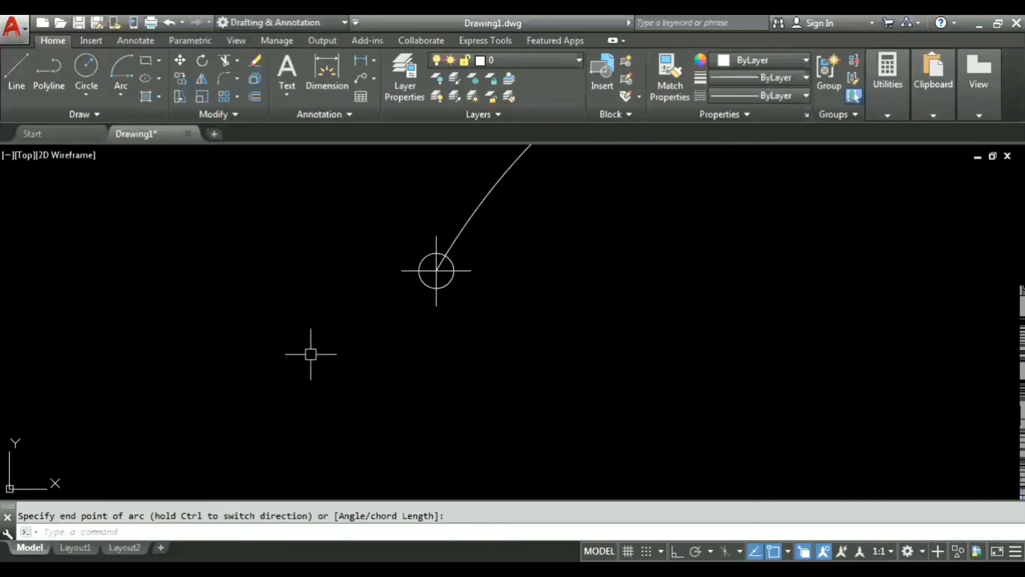
scroll(311, 354, "down", 4)
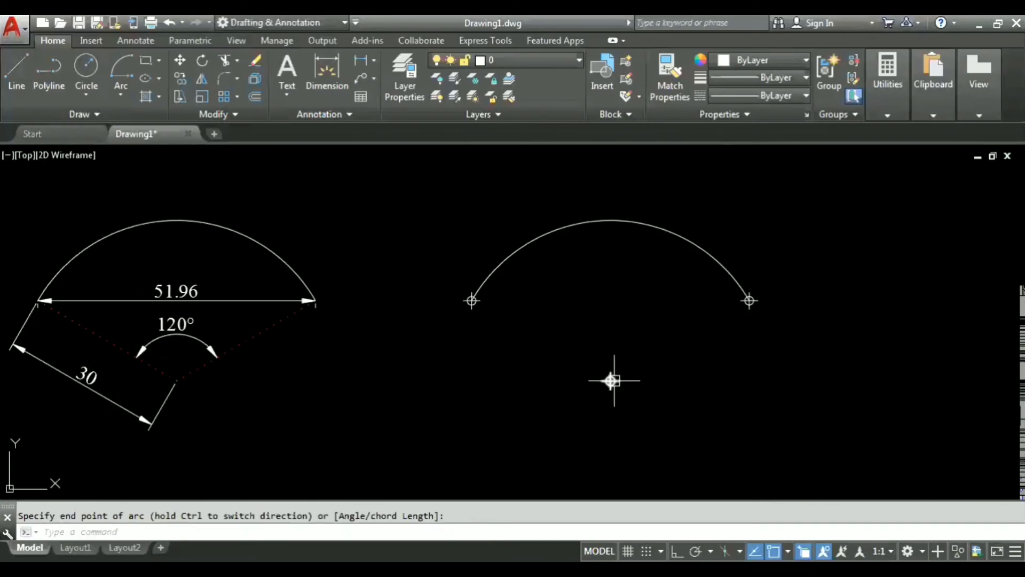
left_click(624, 230)
key("Delete")
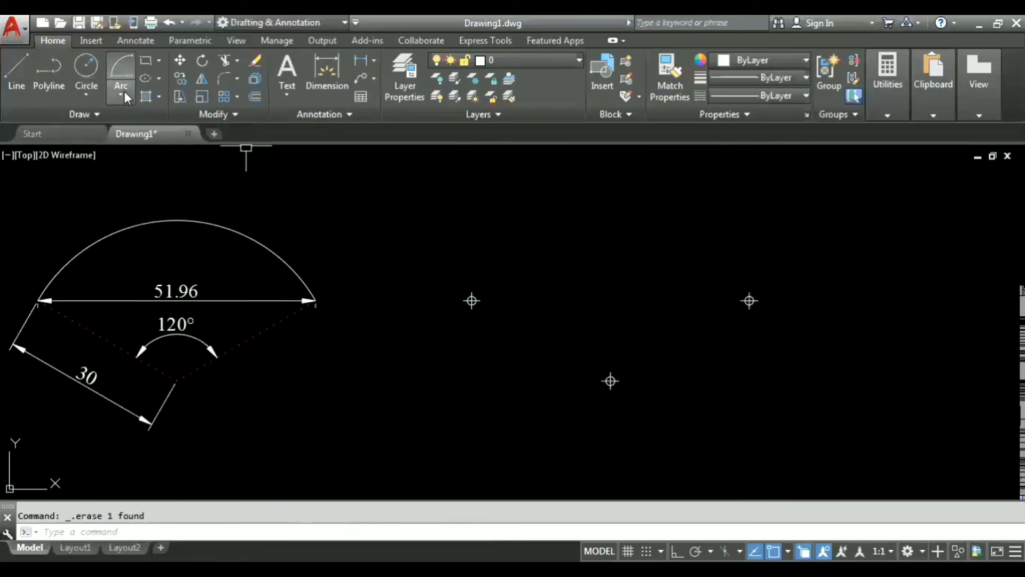
- Draw a Start, Center, Angle arc from the right point marker around the centre marker, picking the included angle at the left marker
left_click(123, 92)
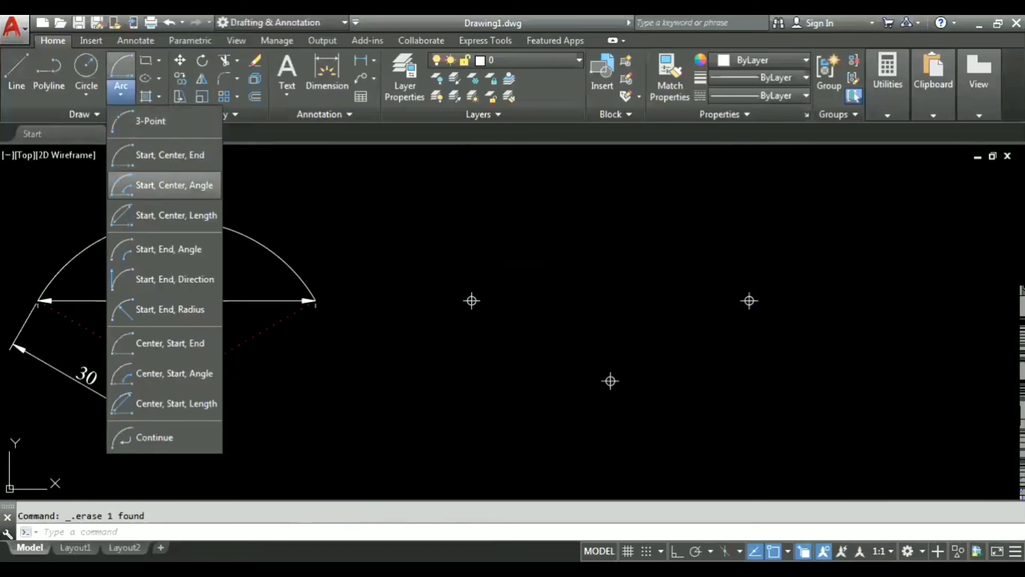
left_click(156, 187)
scroll(690, 311, "up", 2)
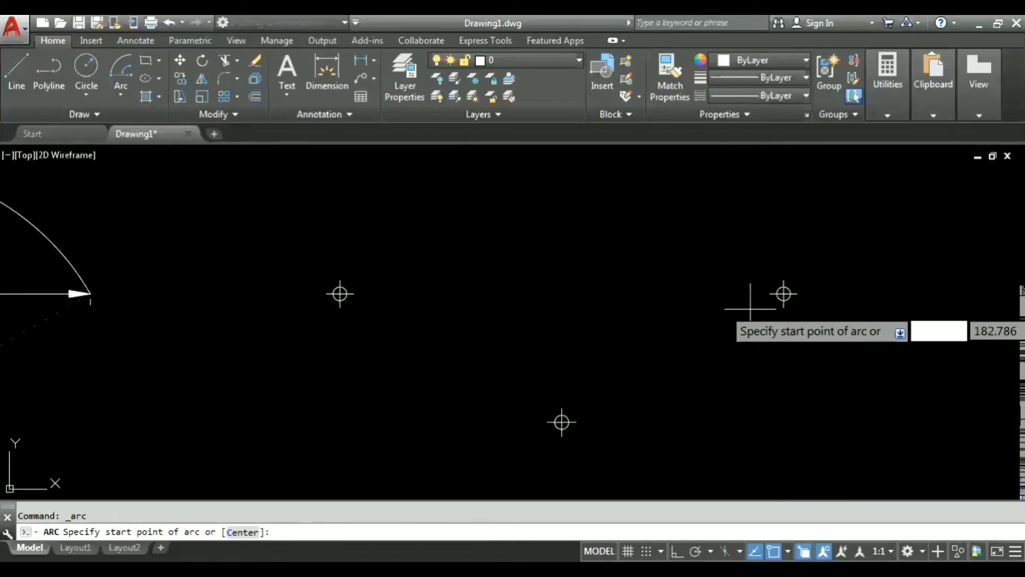
left_click(784, 293)
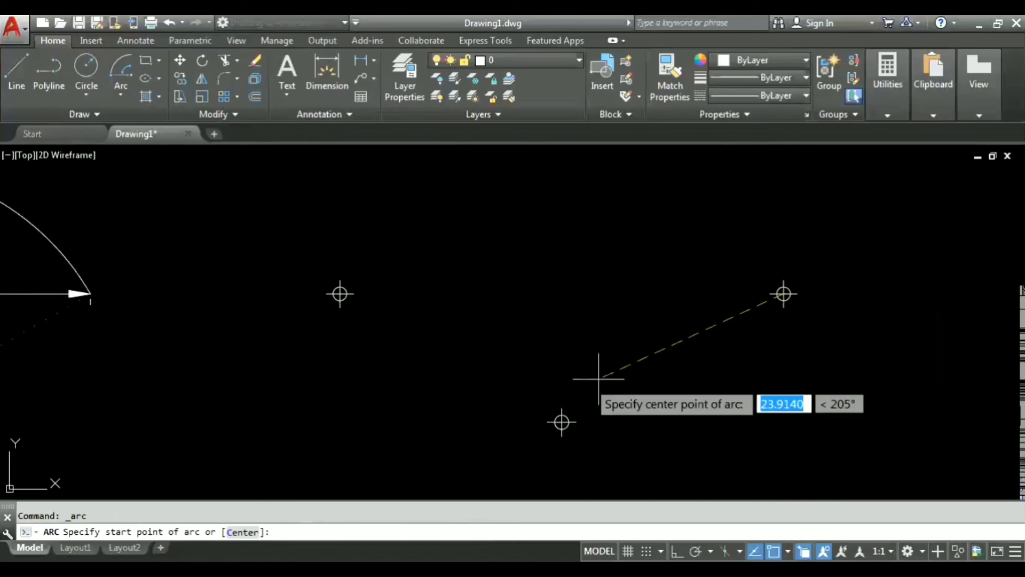
left_click(562, 422)
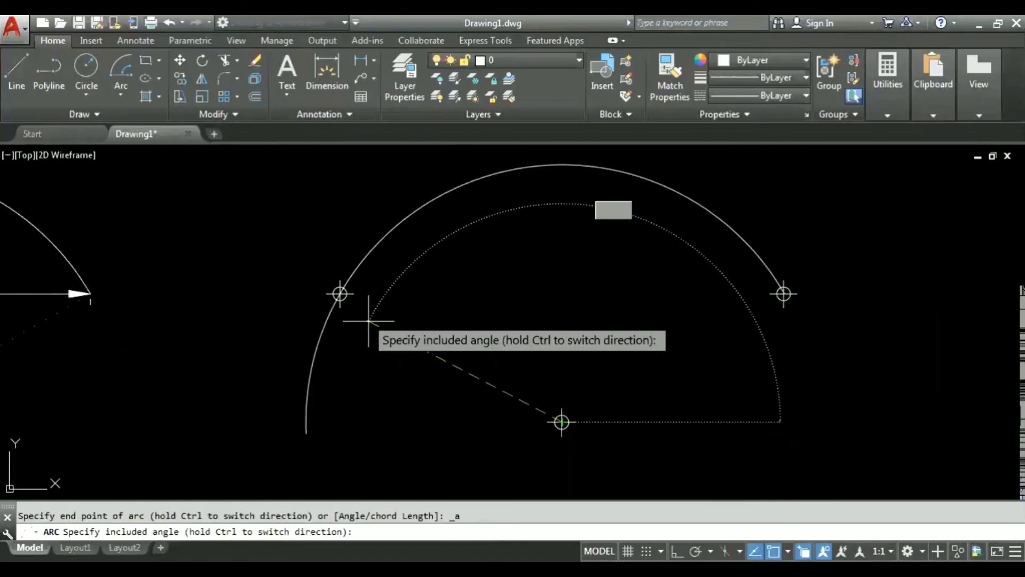
middle_click_drag(839, 248, 837, 318)
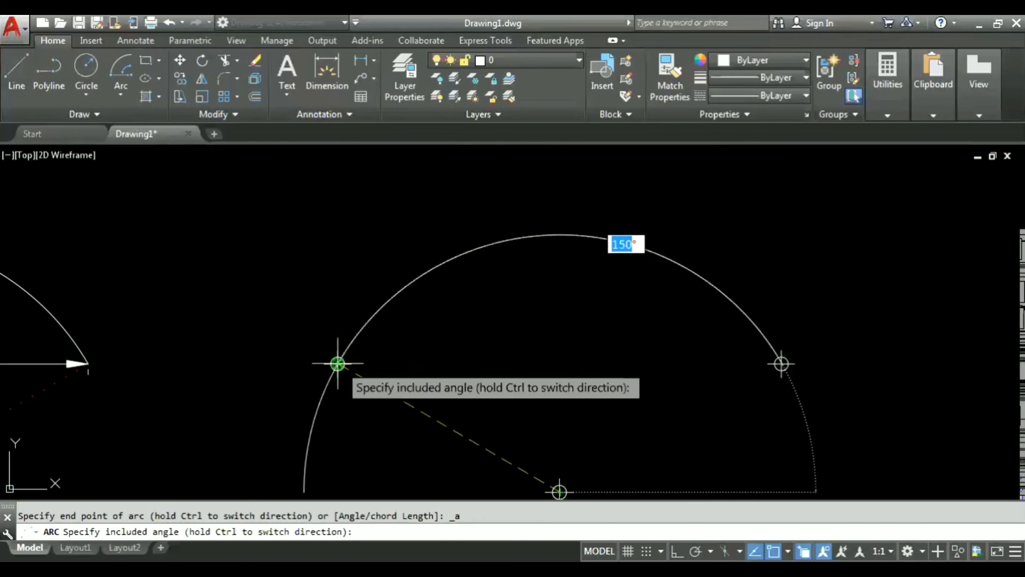
left_click(338, 363)
middle_click_drag(449, 403, 442, 336)
scroll(442, 336, "down", 2)
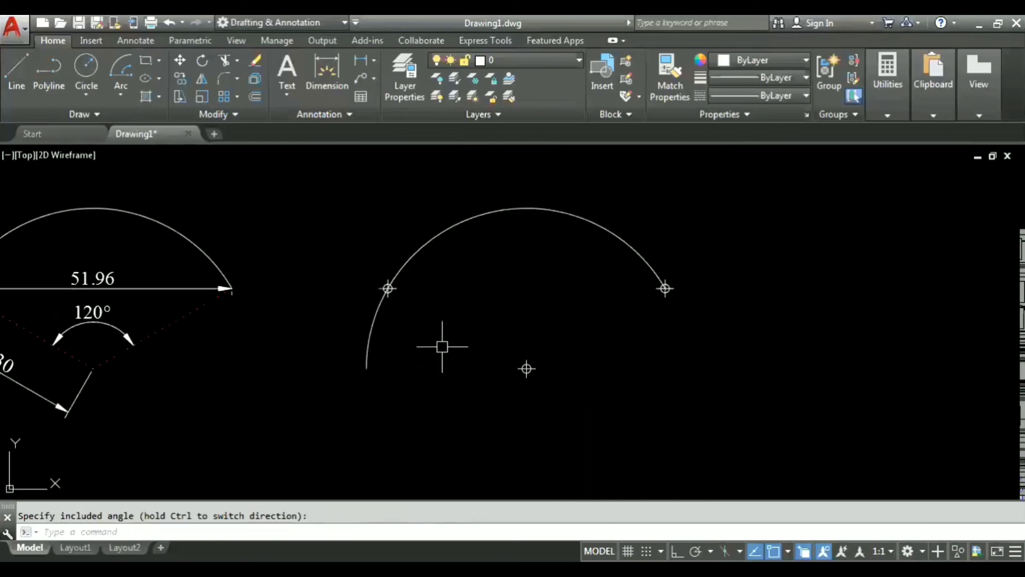
- Erase the Start, Center, Angle arc that extends past the left point marker
left_click(441, 343)
left_click(341, 345)
key("Delete")
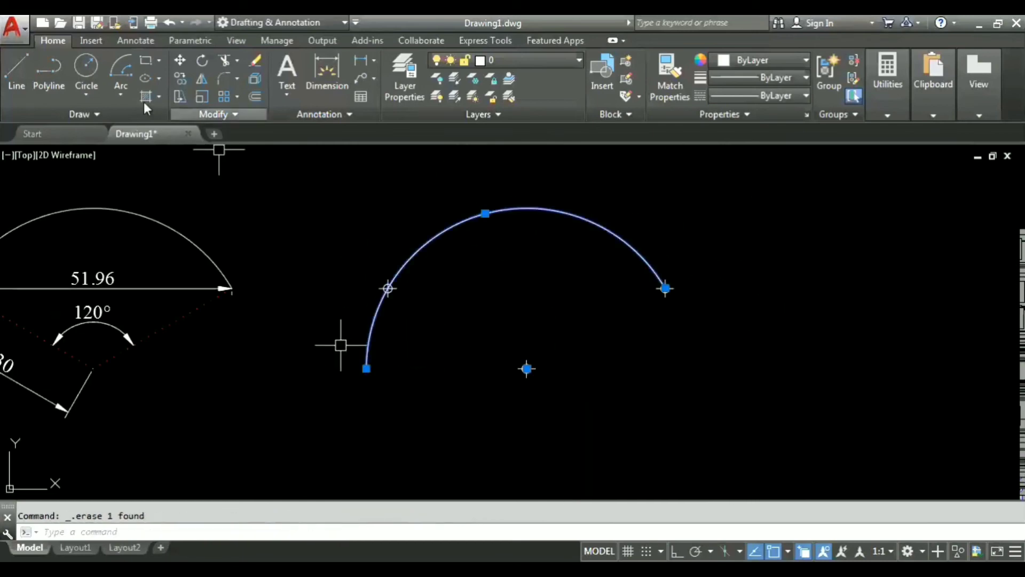
- Draw a Start, Center, Angle arc clockwise from the left point marker around the centre marker with a 120° included angle
left_click(117, 96)
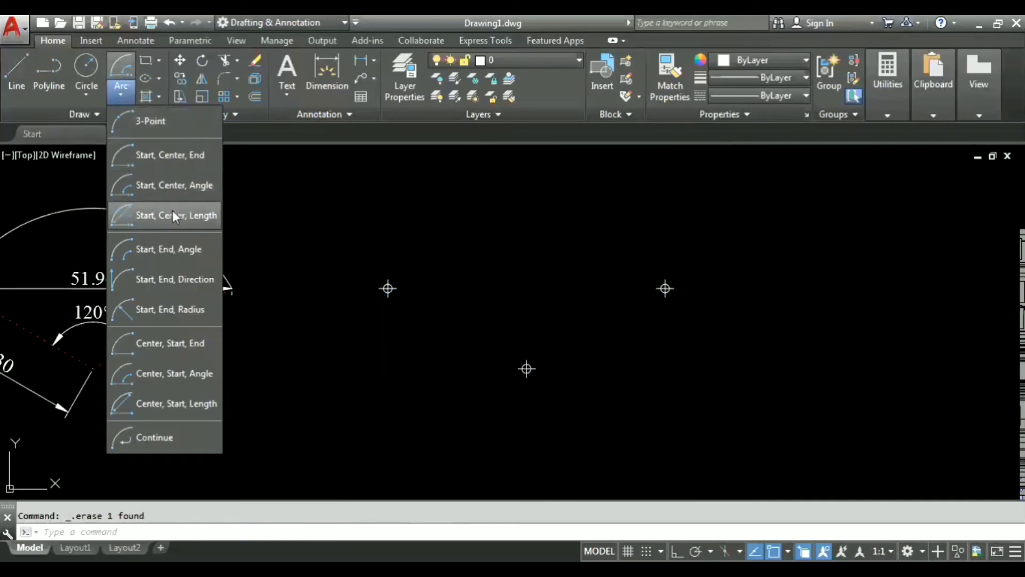
left_click(182, 184)
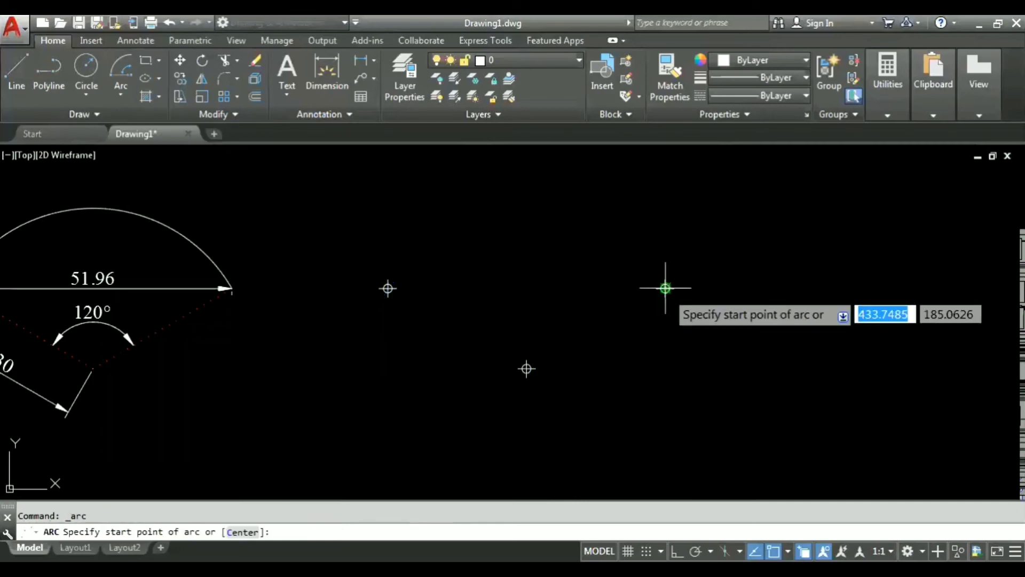
scroll(367, 282, "up", 4)
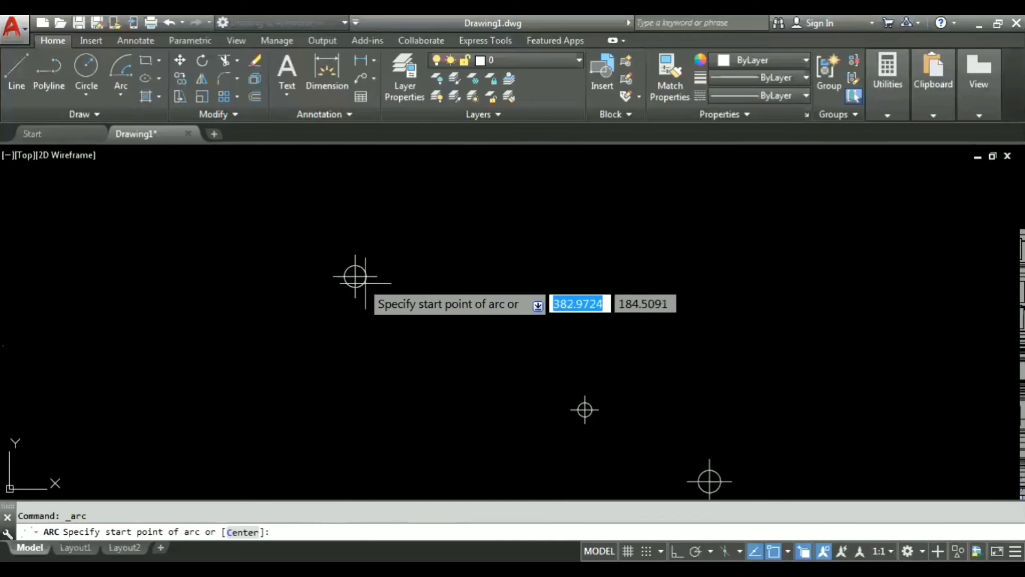
left_click(356, 276)
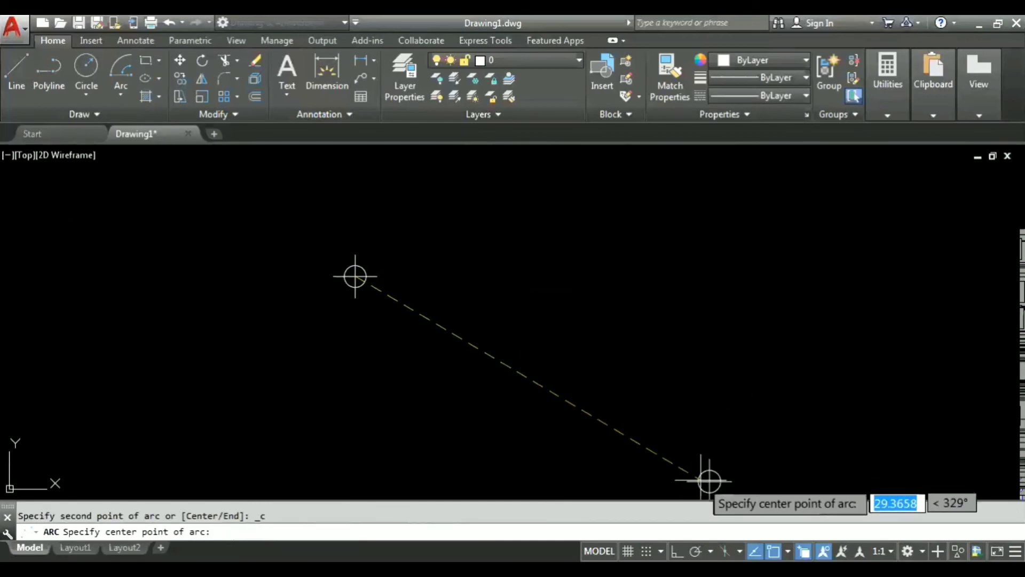
left_click(710, 480)
scroll(646, 355, "down", 4)
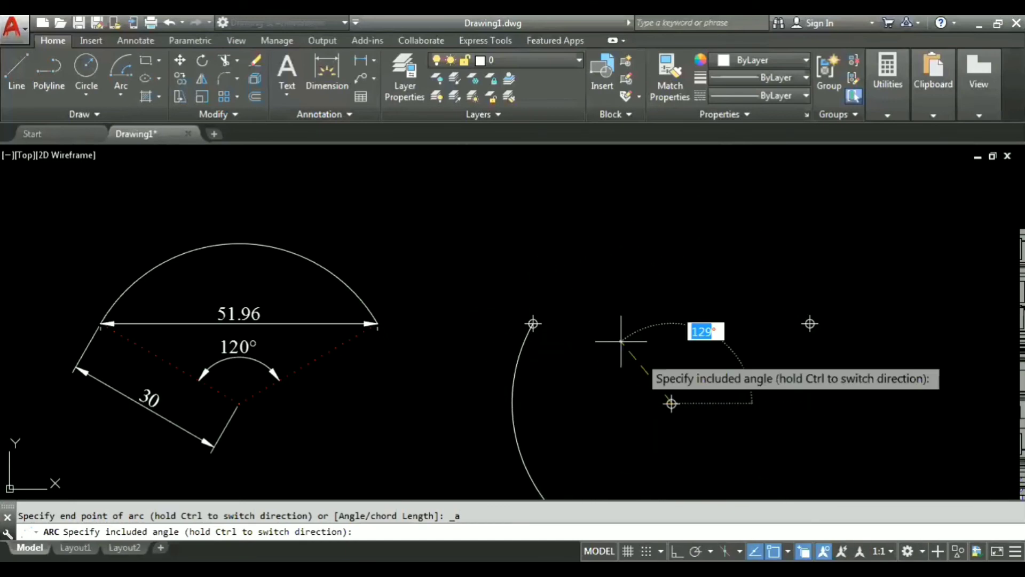
middle_click_drag(646, 425, 638, 292)
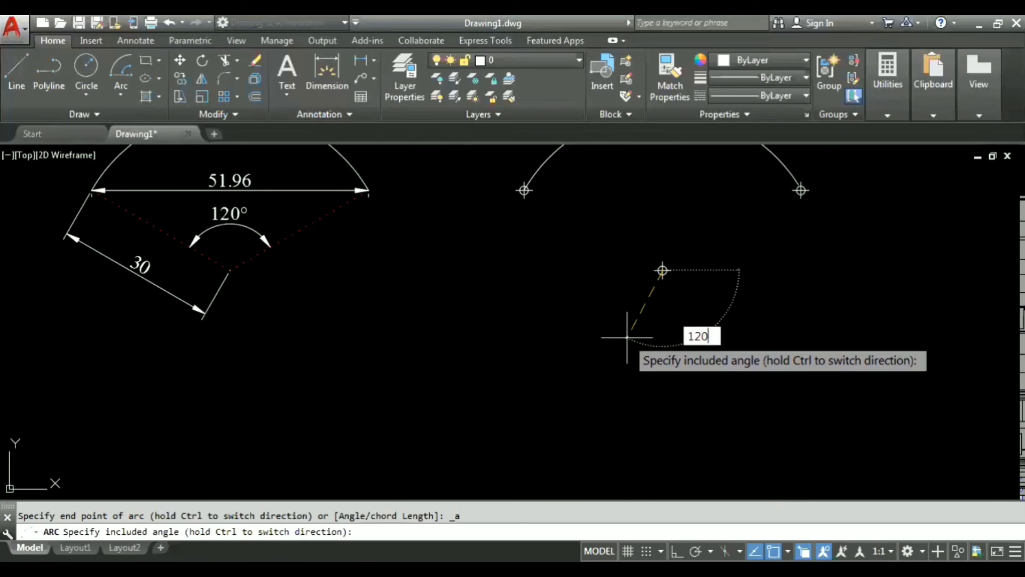
key("Return")
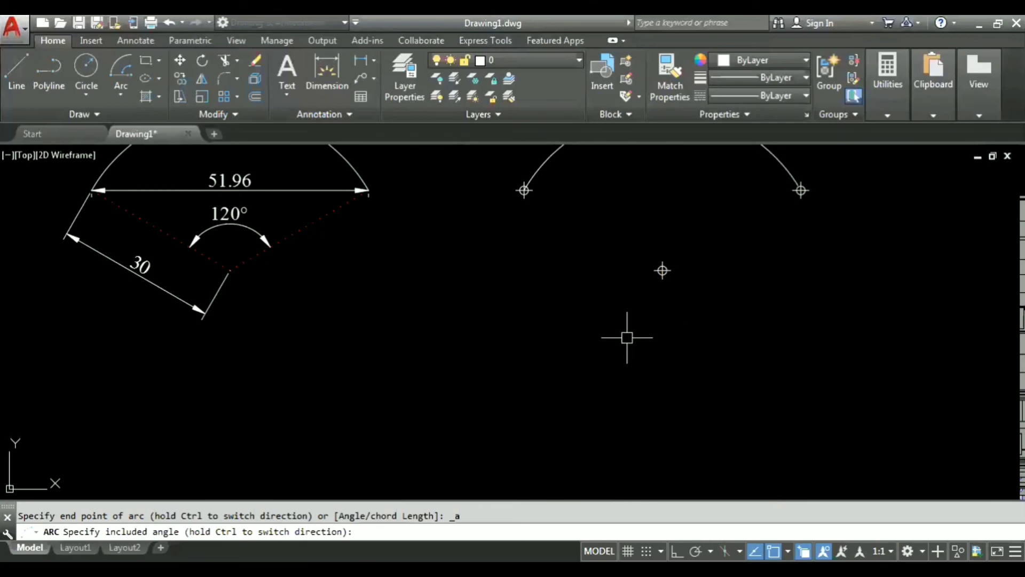
- Erase the Start, Center, Angle arc spanning the left and right point markers
middle_click_drag(759, 196, 761, 334)
scroll(774, 310, "up", 4)
scroll(774, 310, "down", 2)
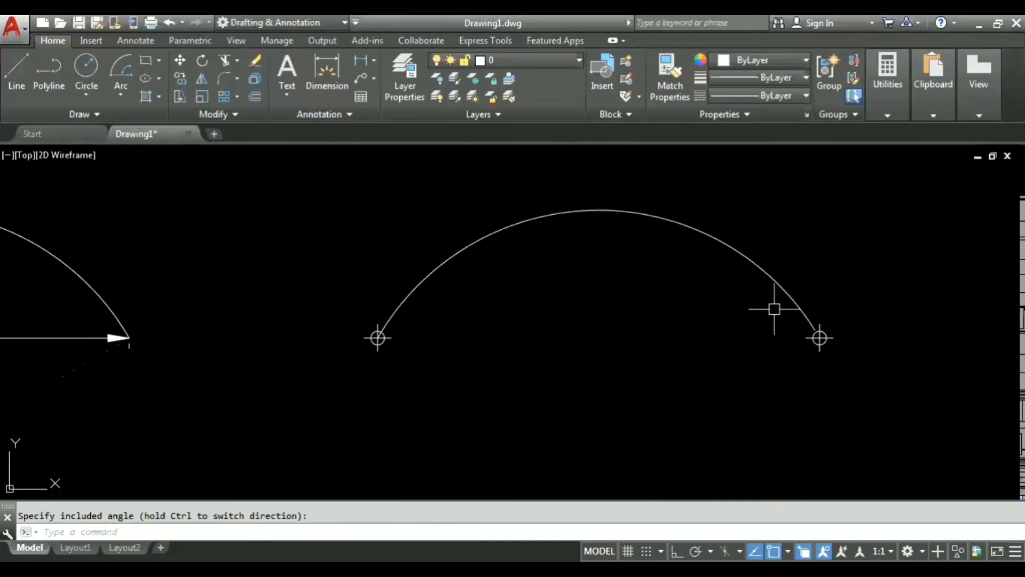
left_click(518, 222)
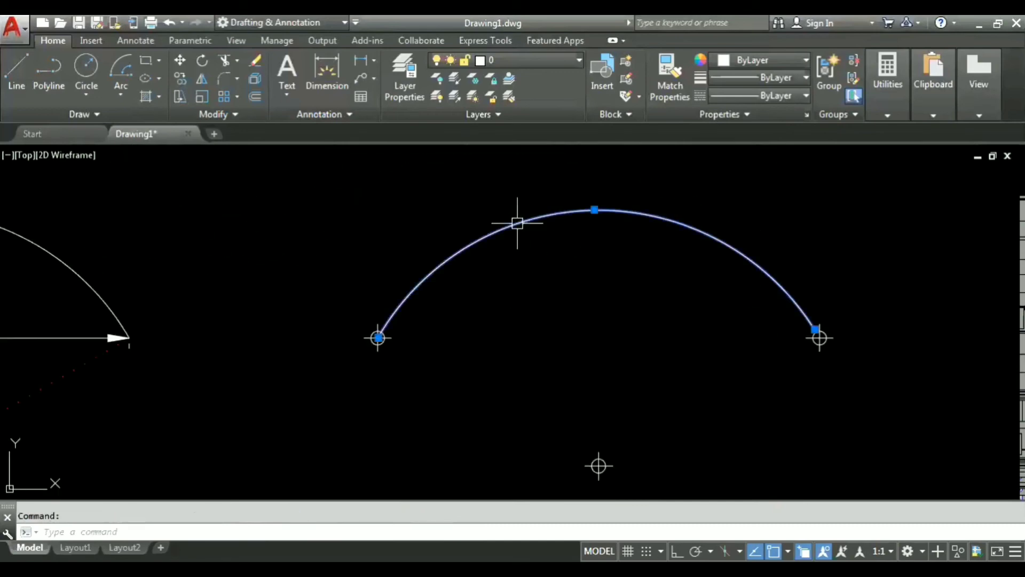
key("Delete")
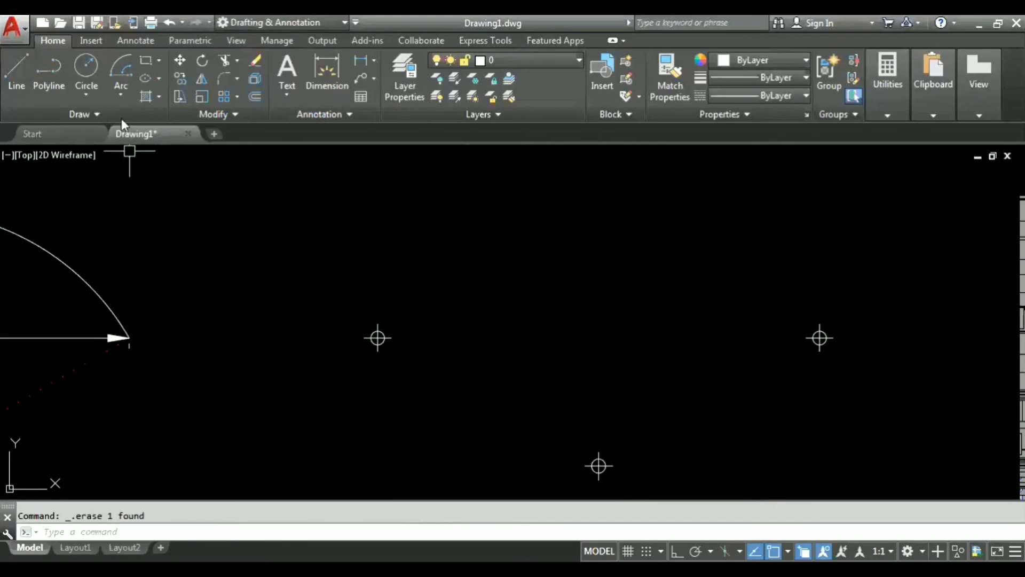
- Try to draw a Start, Center, Length arc from the right point marker around the centre marker with a chord length of 51.96
left_click(122, 93)
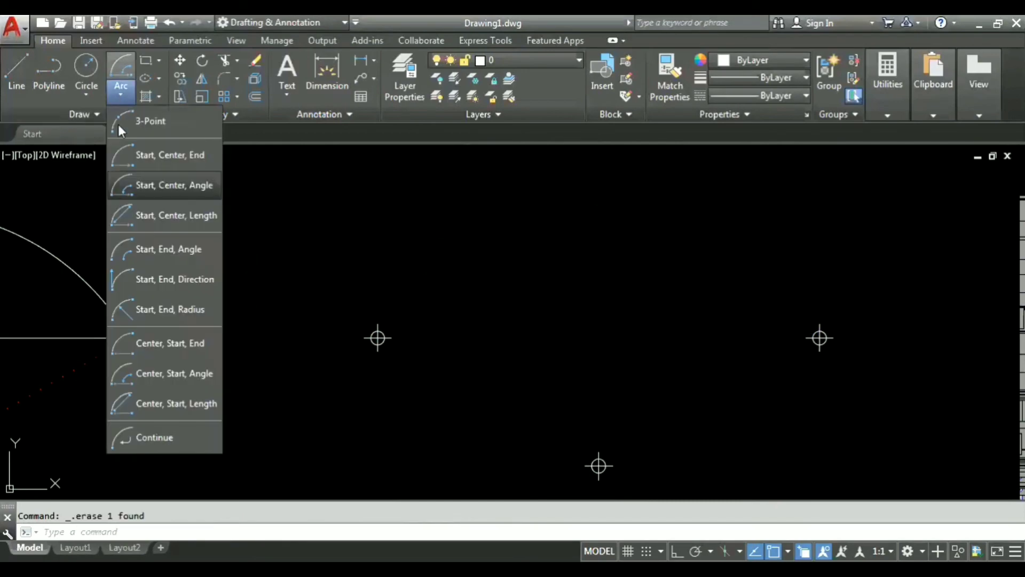
left_click(157, 219)
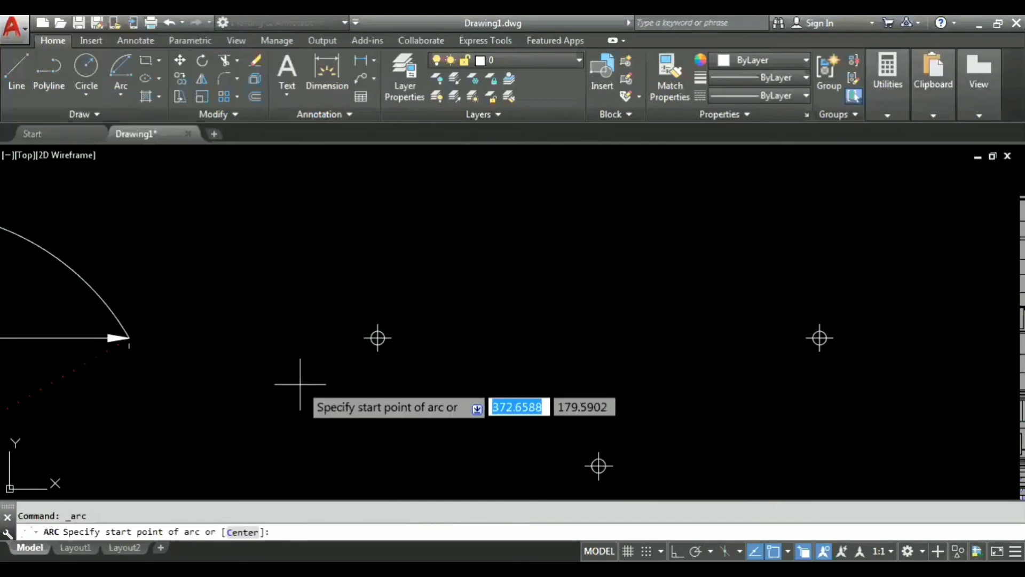
scroll(559, 367, "down", 3)
middle_click_drag(901, 369, 606, 323)
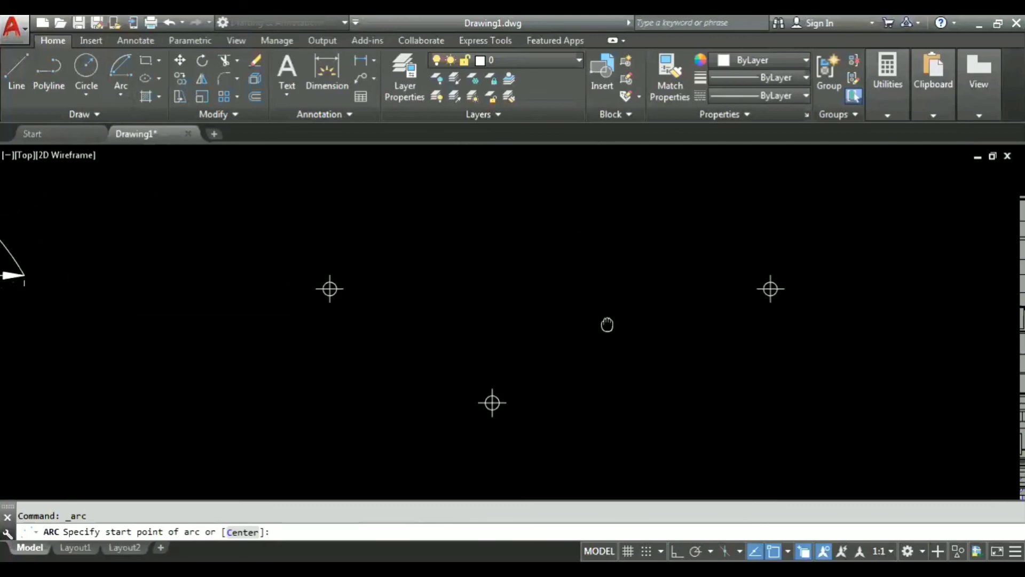
scroll(718, 284, "up", 1)
left_click(711, 270)
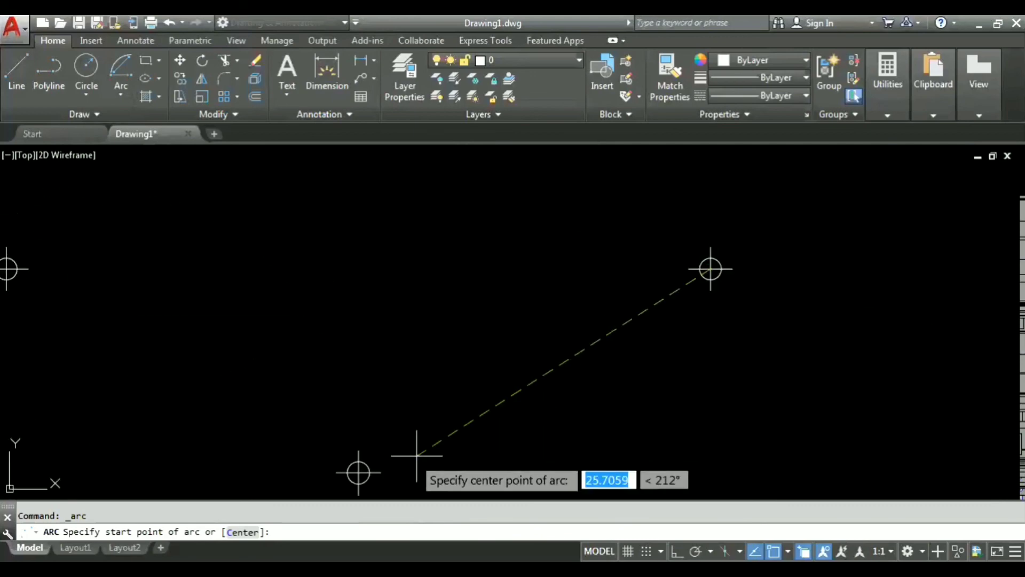
left_click(359, 473)
scroll(344, 414, "down", 4)
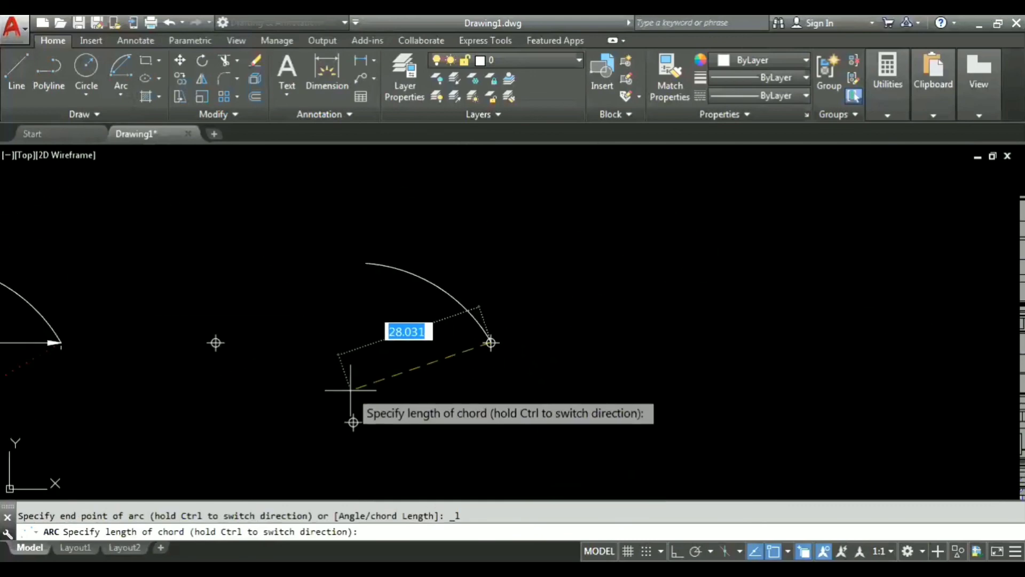
middle_click_drag(371, 390, 684, 372)
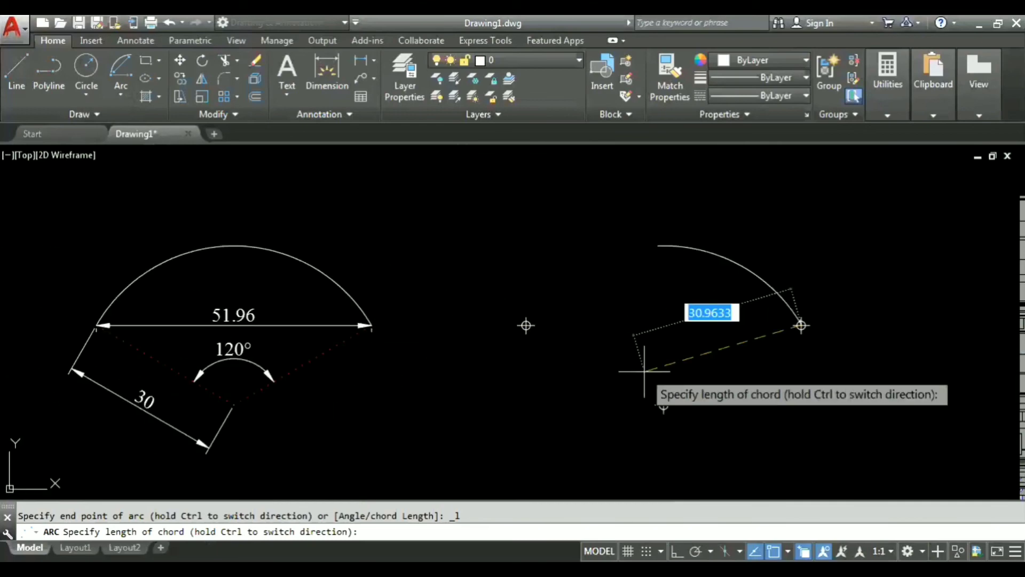
type("51.96")
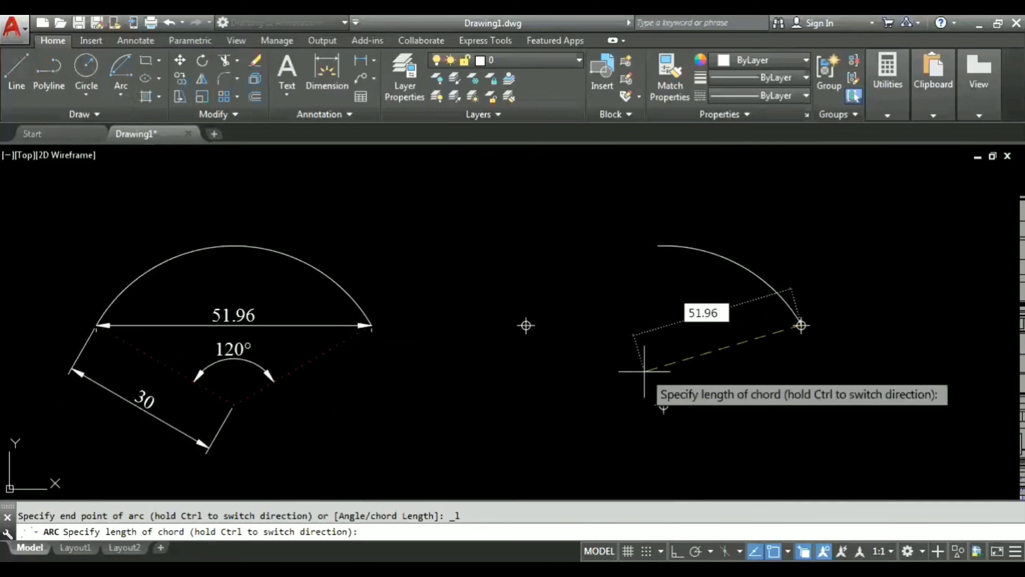
key("BackSpace")
key("BackSpace")
key("BackSpace")
key("BackSpace")
key("BackSpace")
key("Escape")
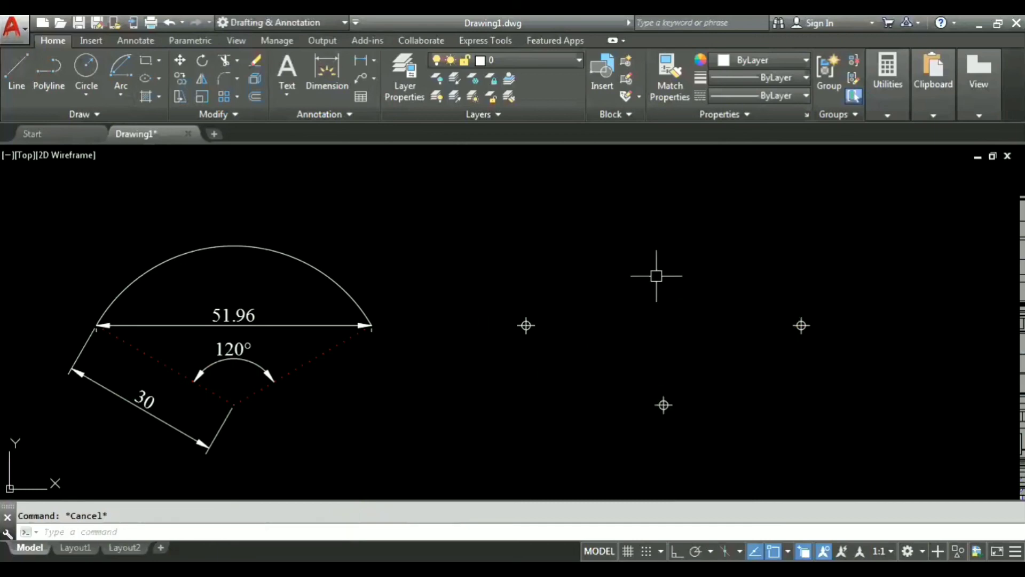
type("A")
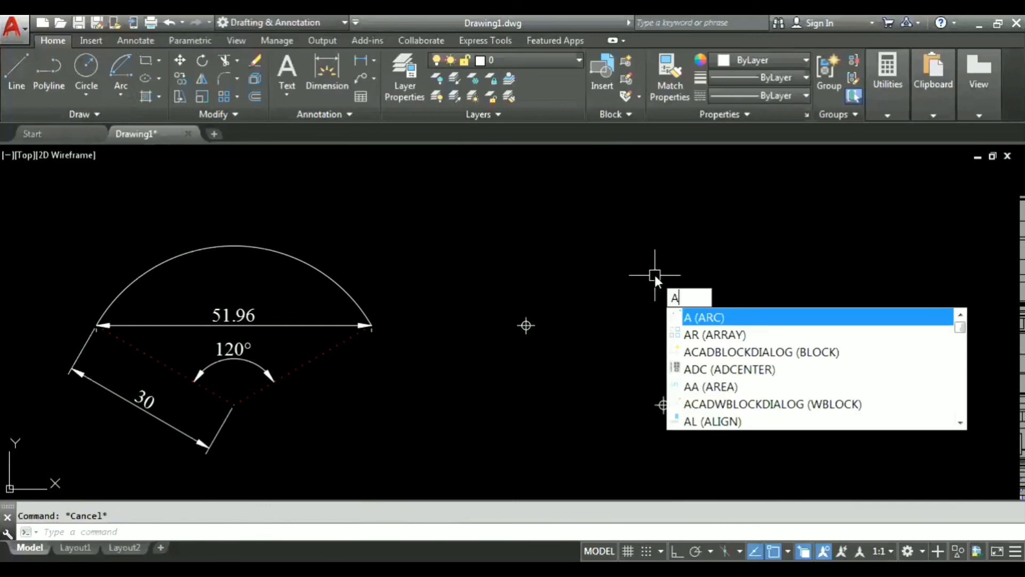
key("Return")
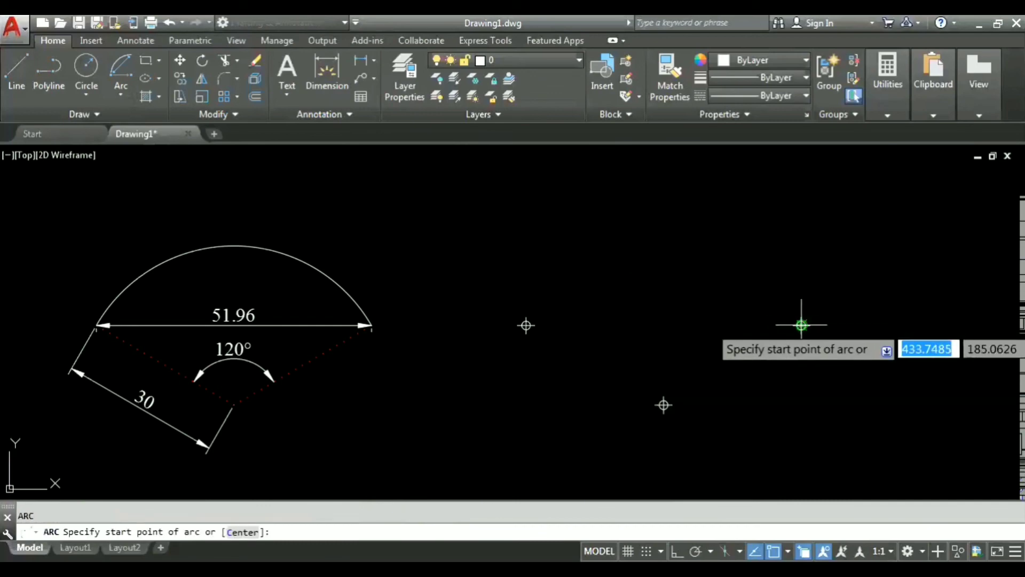
left_click(801, 325)
key("Escape")
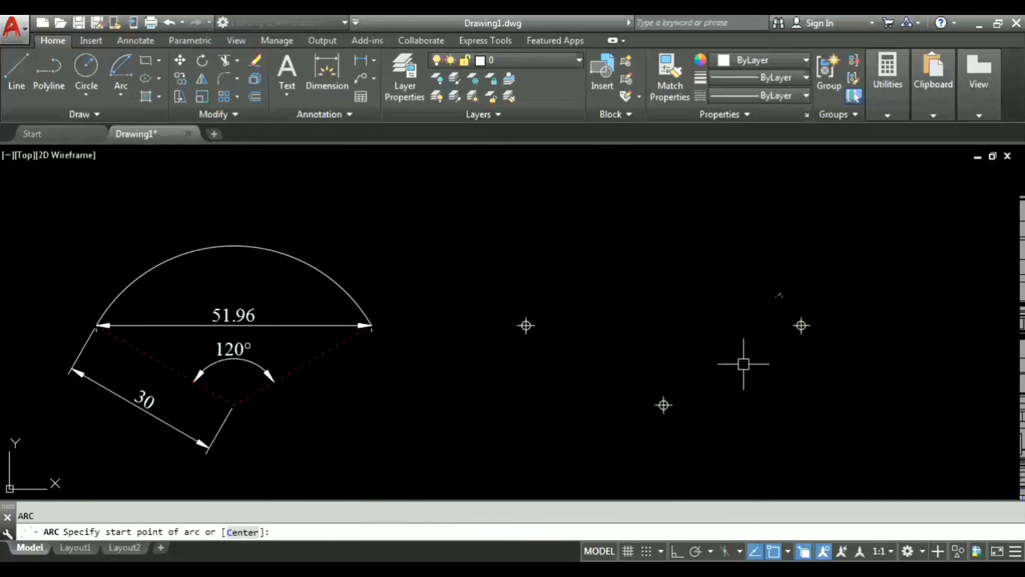
- Draw a Start, Center, Length arc from the right point marker around the centre marker, picking the chord length at the left marker
left_click(120, 94)
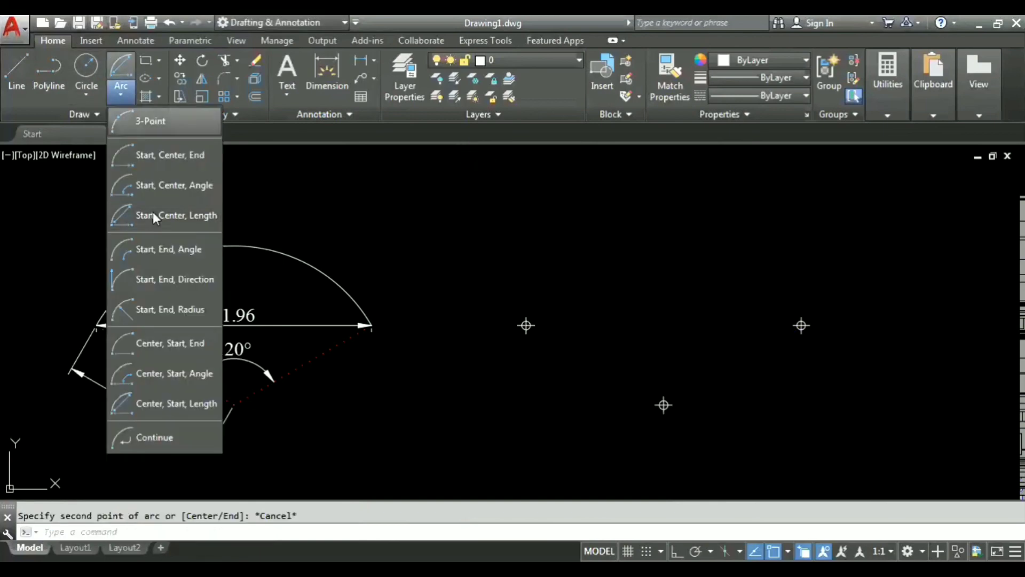
left_click(191, 220)
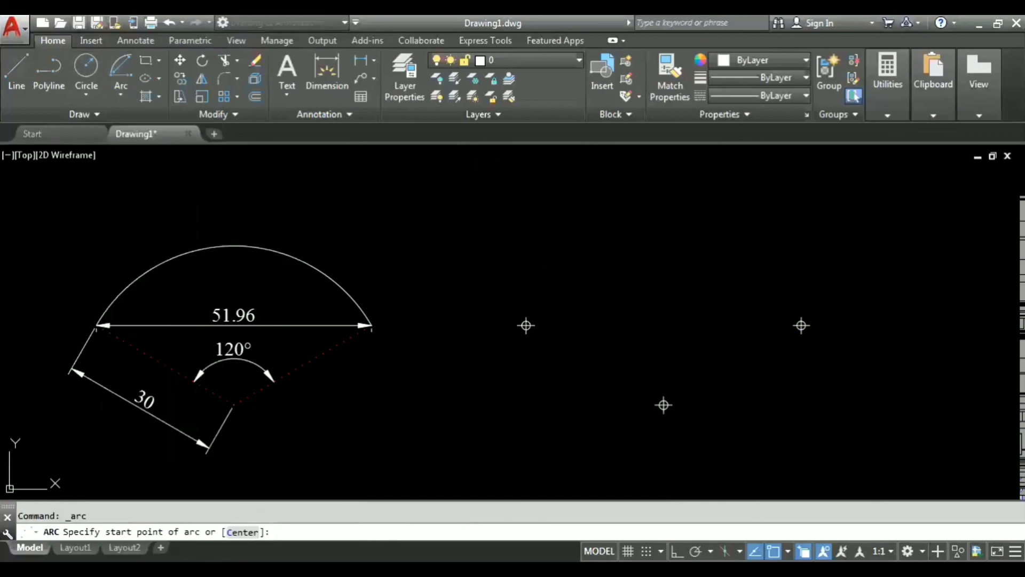
scroll(767, 330, "up", 4)
left_click(854, 319)
middle_click_drag(597, 396, 627, 236)
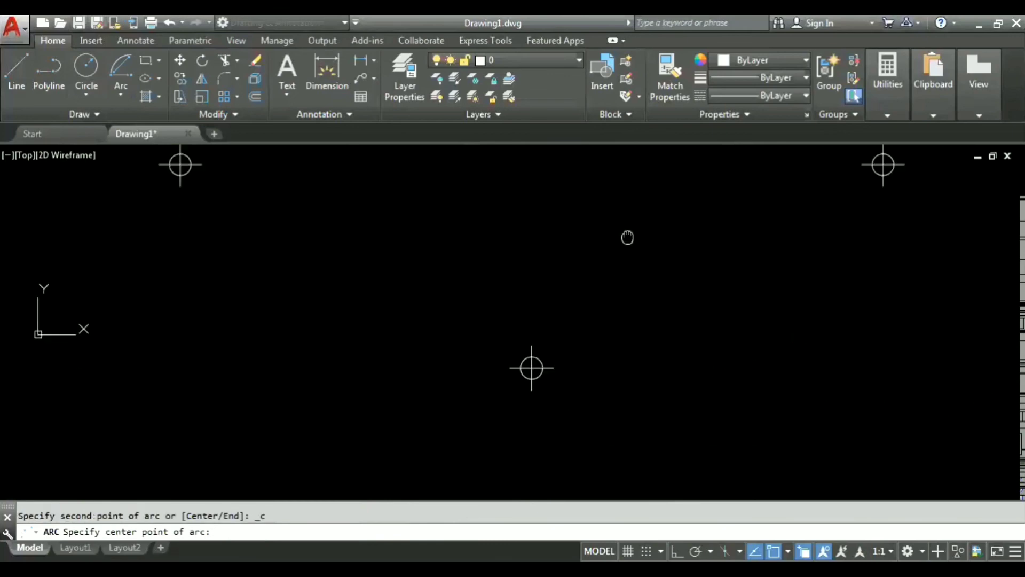
left_click(555, 359)
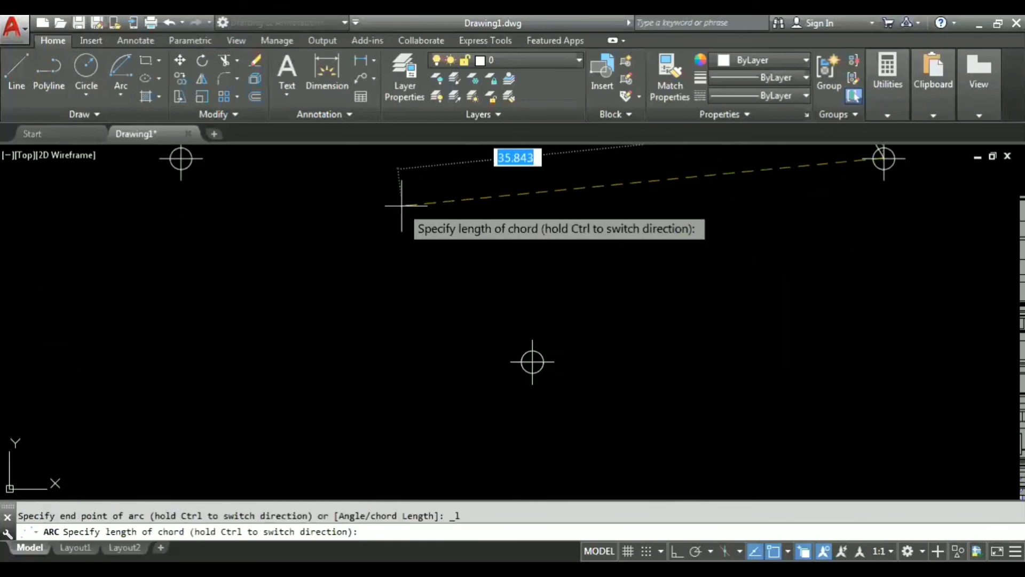
scroll(559, 360, "up", 3)
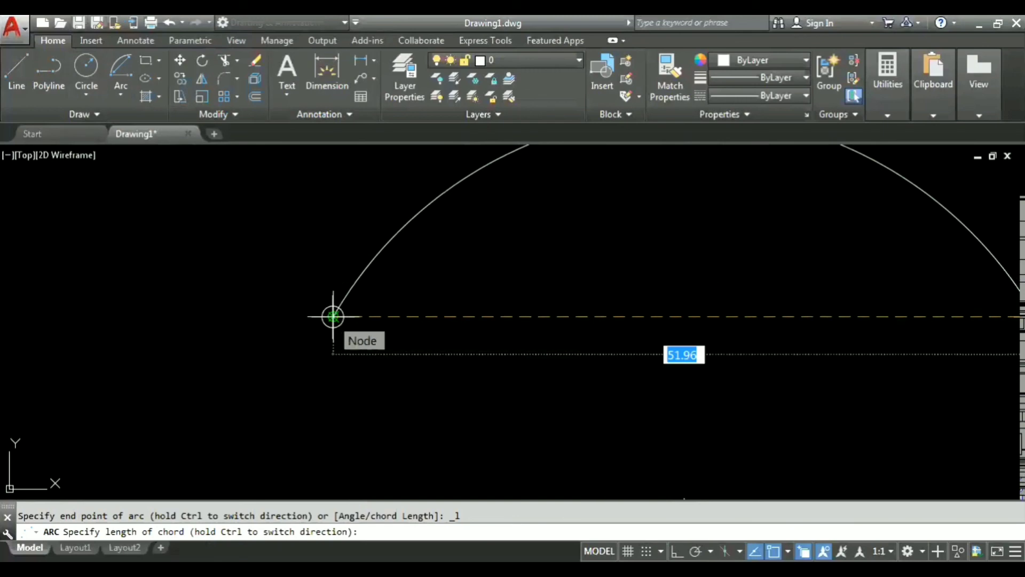
left_click(333, 317)
scroll(554, 282, "down", 4)
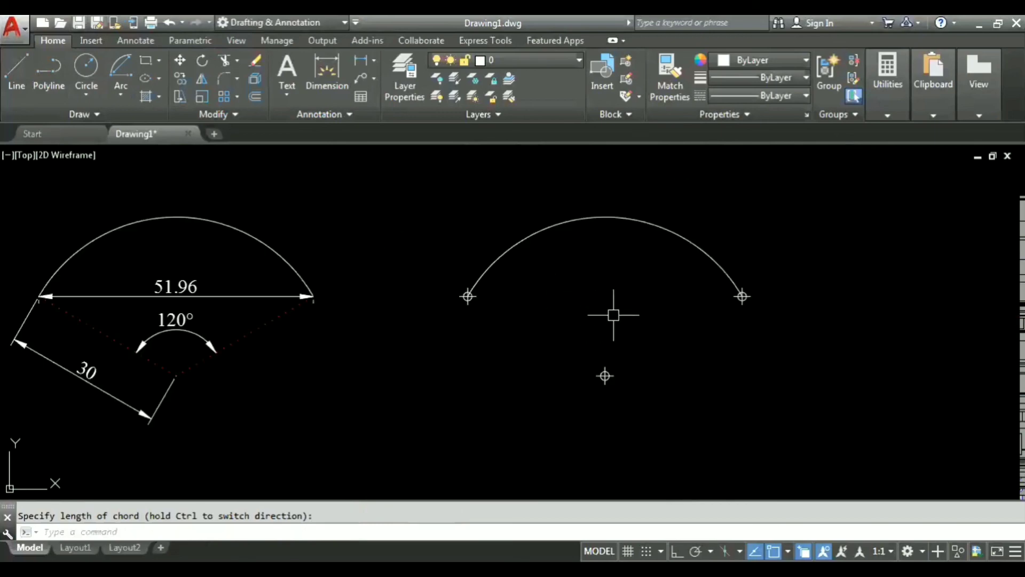
middle_click_drag(613, 315, 559, 309)
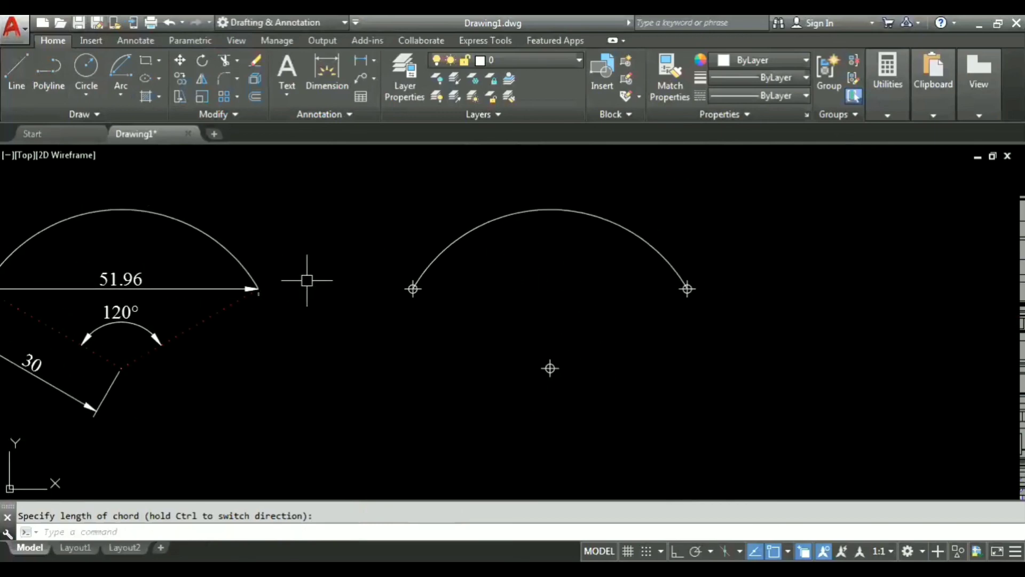
middle_click_drag(307, 280, 534, 277)
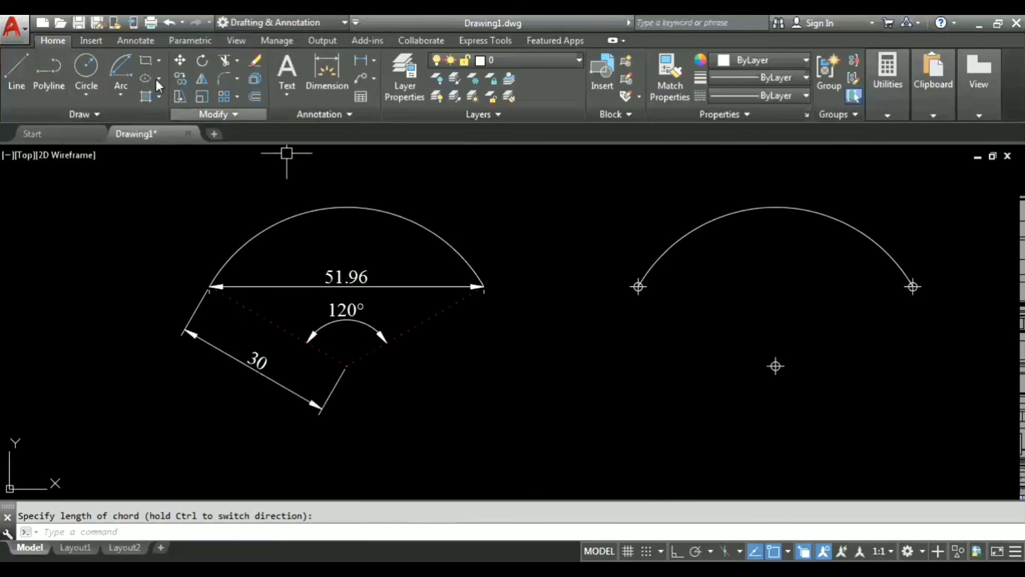
- Continue the arc from its left end with a tangent arc ending about 26 units away at 130°
left_click(121, 95)
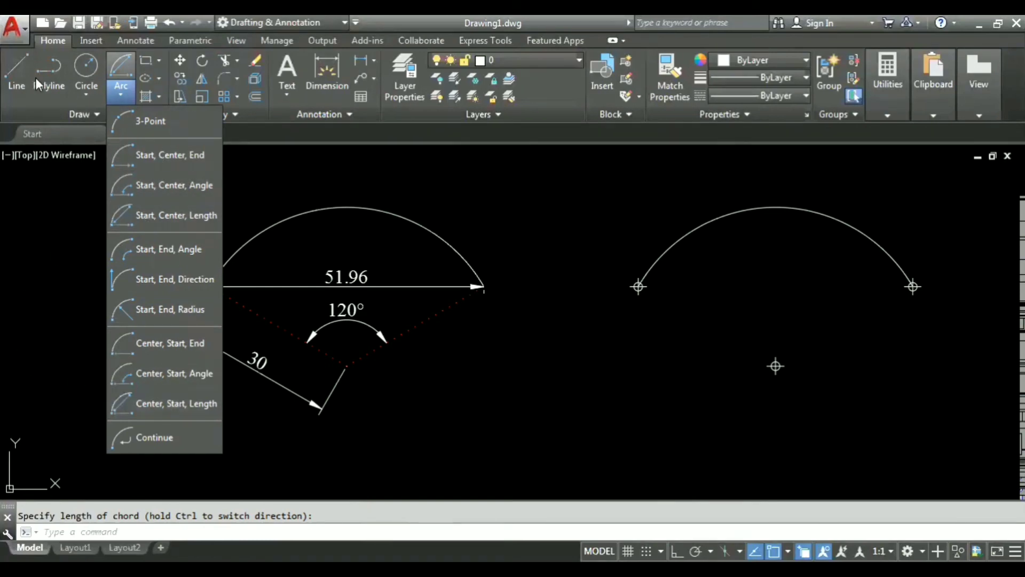
left_click(175, 438)
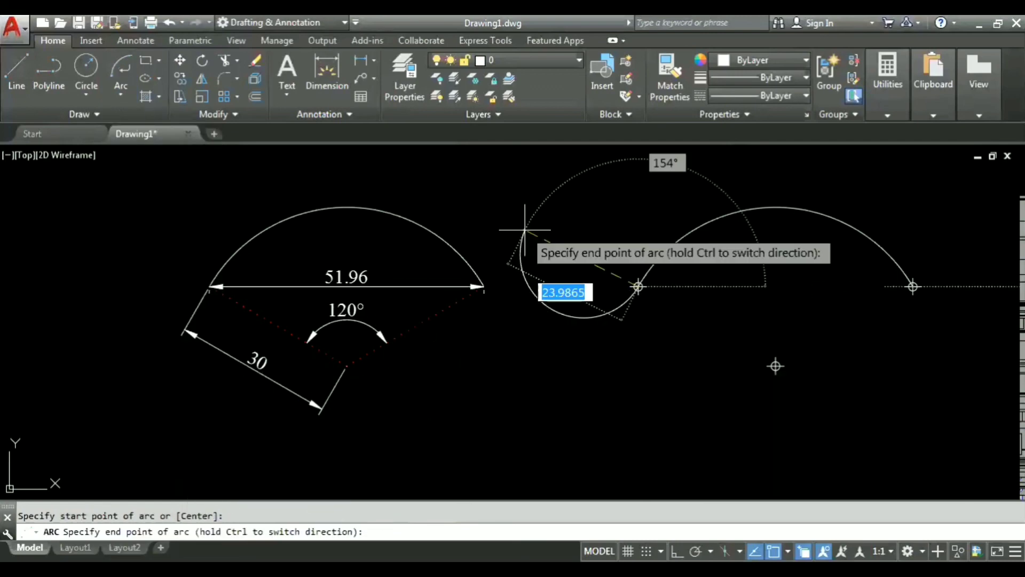
mouse_move(540, 217)
middle_mouse_down()
mouse_move(454, 297)
mouse_move(411, 321)
middle_mouse_up()
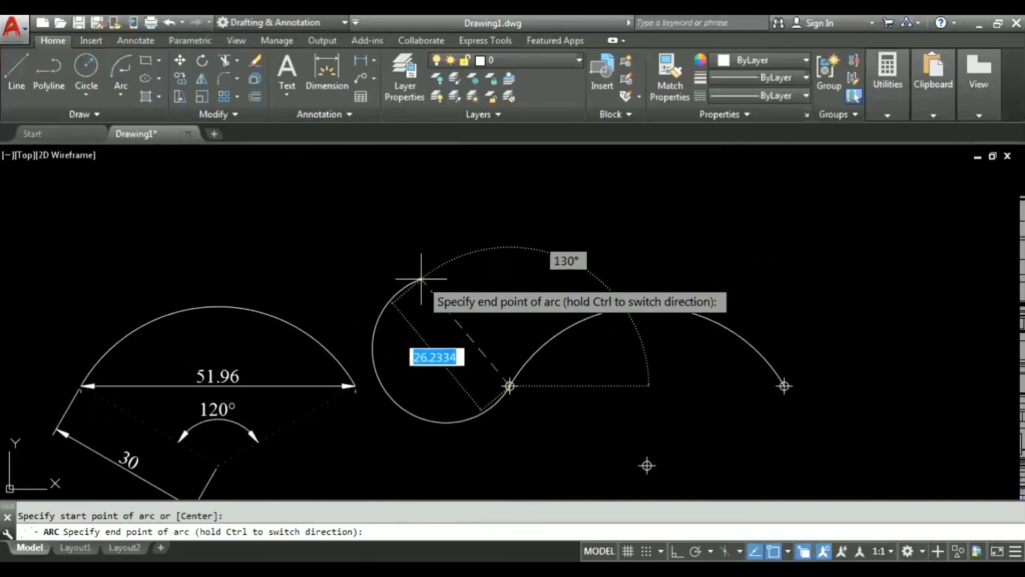
left_click(422, 278)
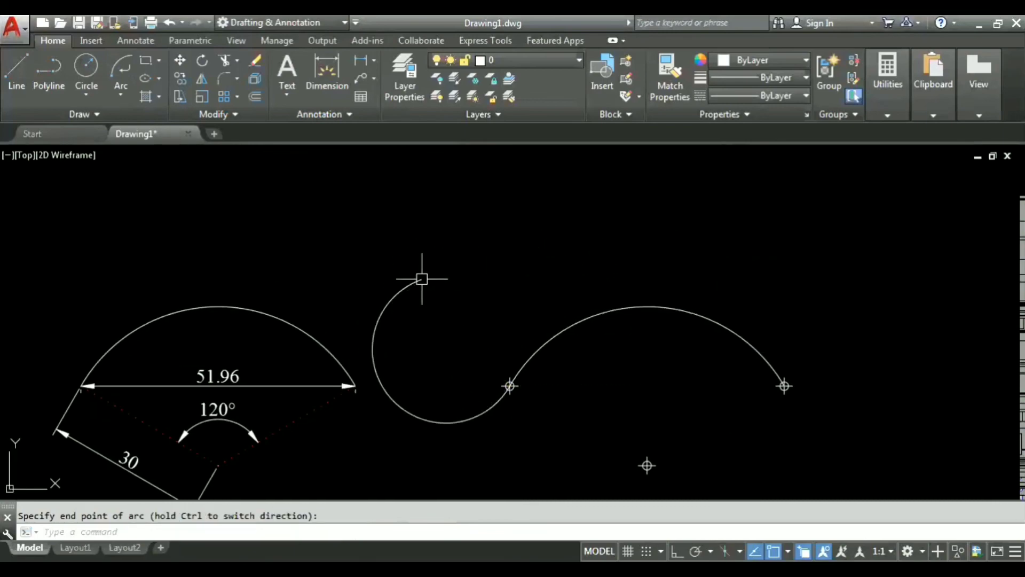
- Continue from the new arc's free end with a second tangent arc that bulges right and curls back to the upper left
left_click(119, 97)
left_click(150, 435)
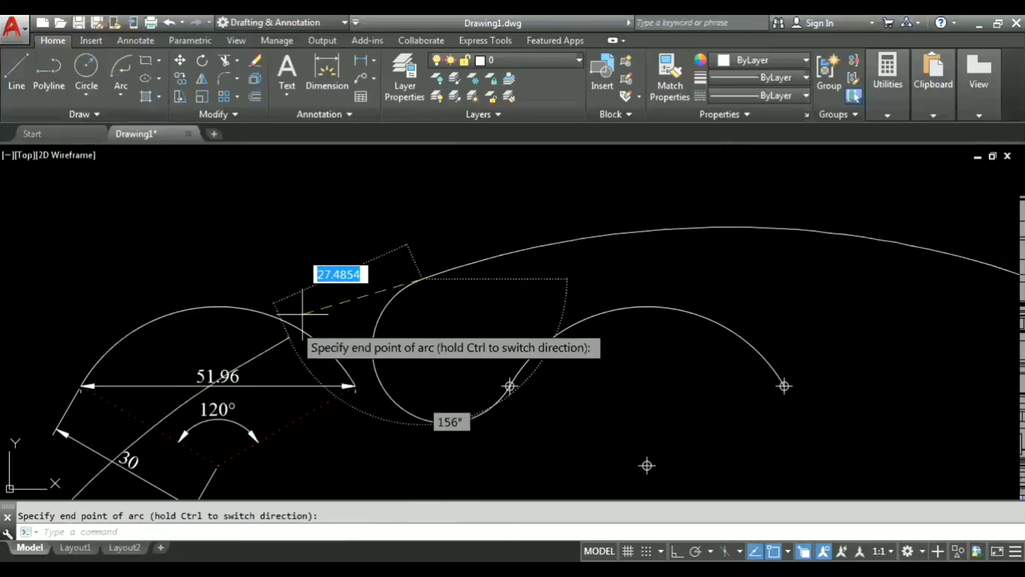
middle_click_drag(389, 213, 423, 318)
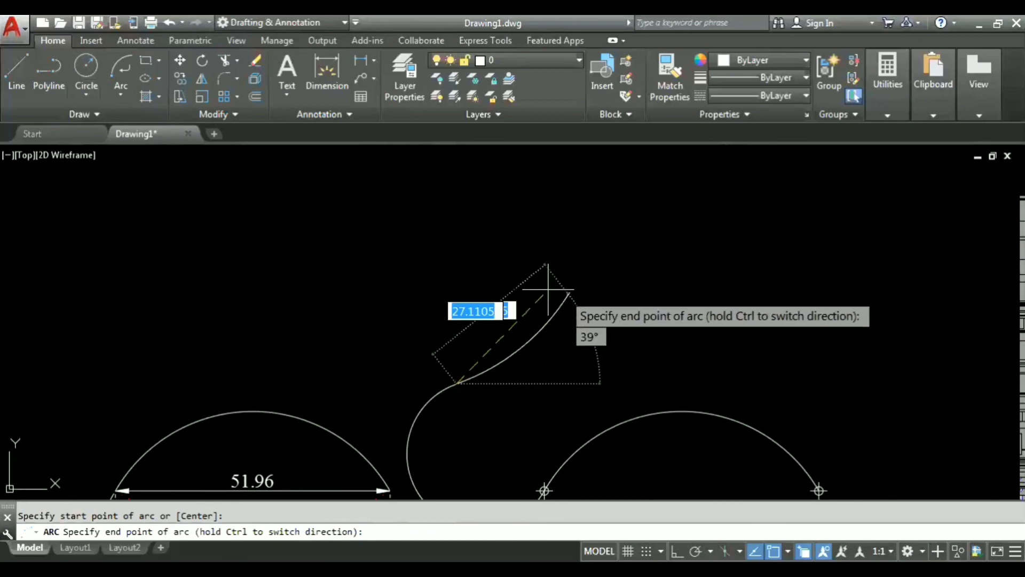
left_click(393, 284)
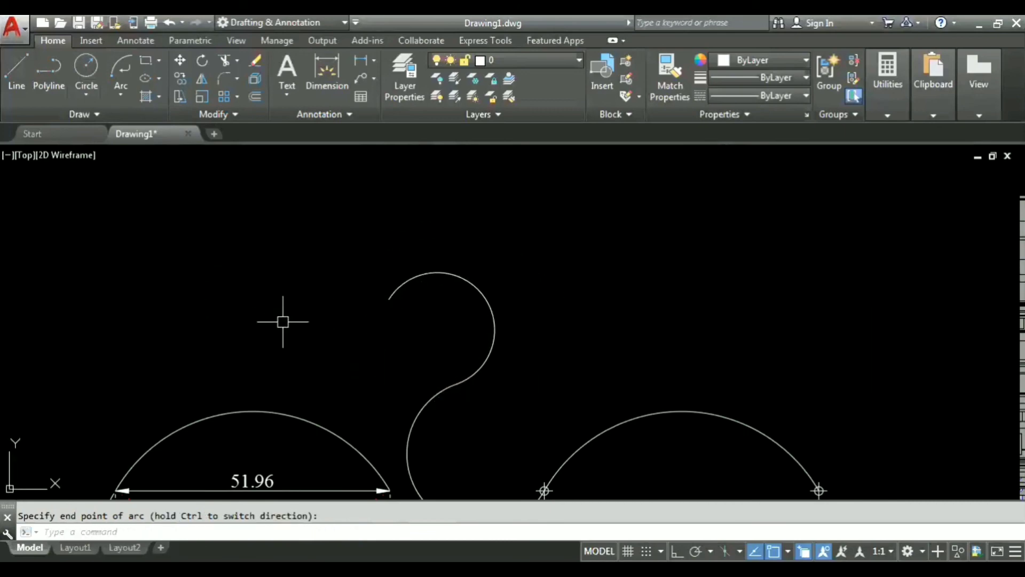
scroll(317, 297, "down", 2)
middle_click_drag(320, 344, 359, 296)
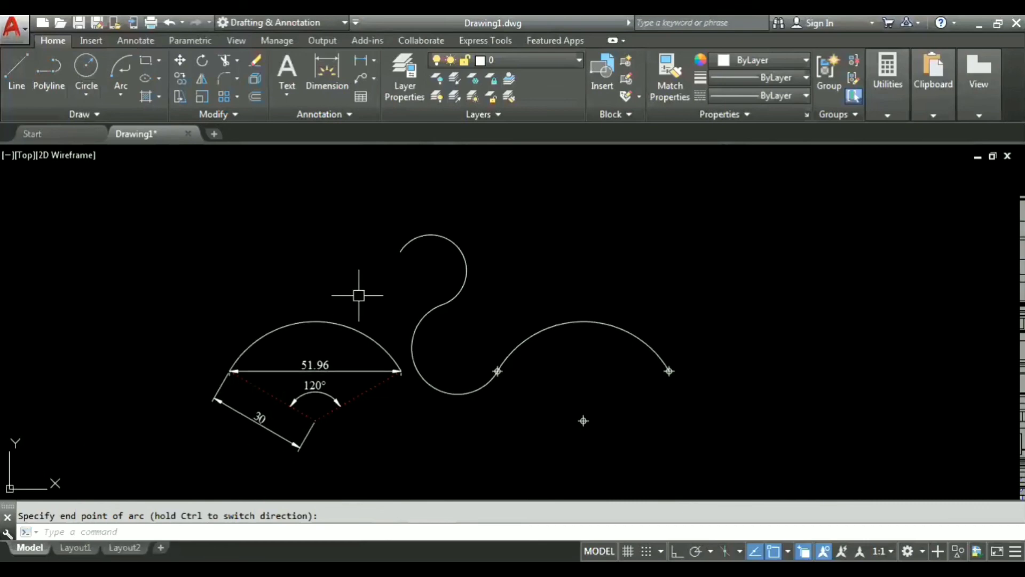
- Erase the three connected arcs together with the three point markers, keeping the dimensioned reference arc
left_click(741, 443)
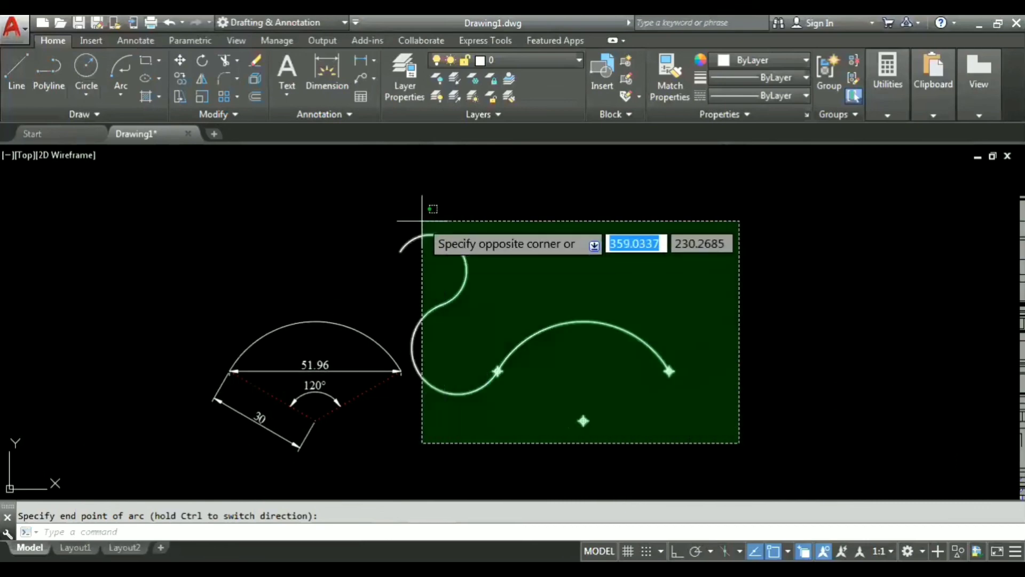
left_click(396, 195)
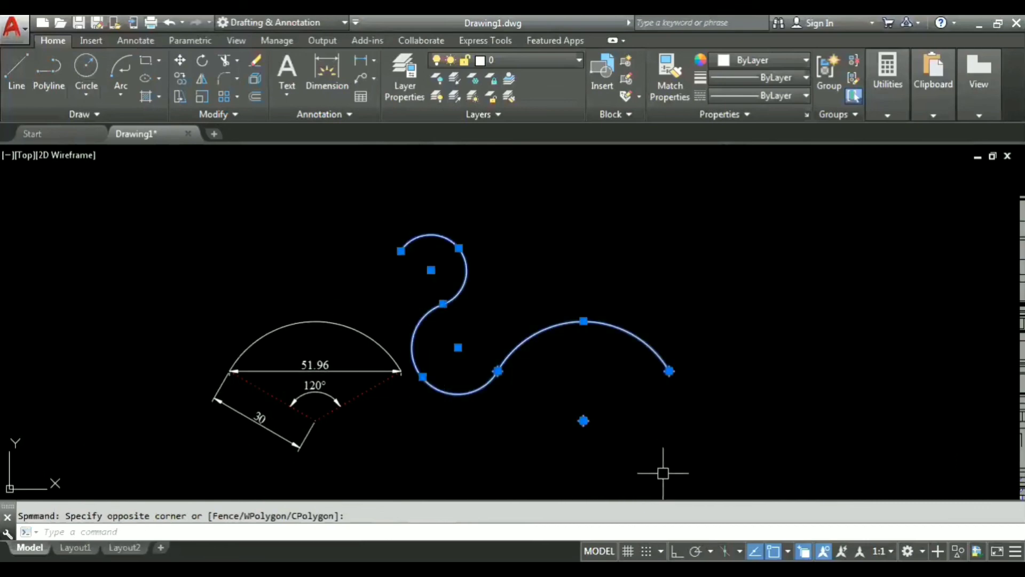
key("Delete")
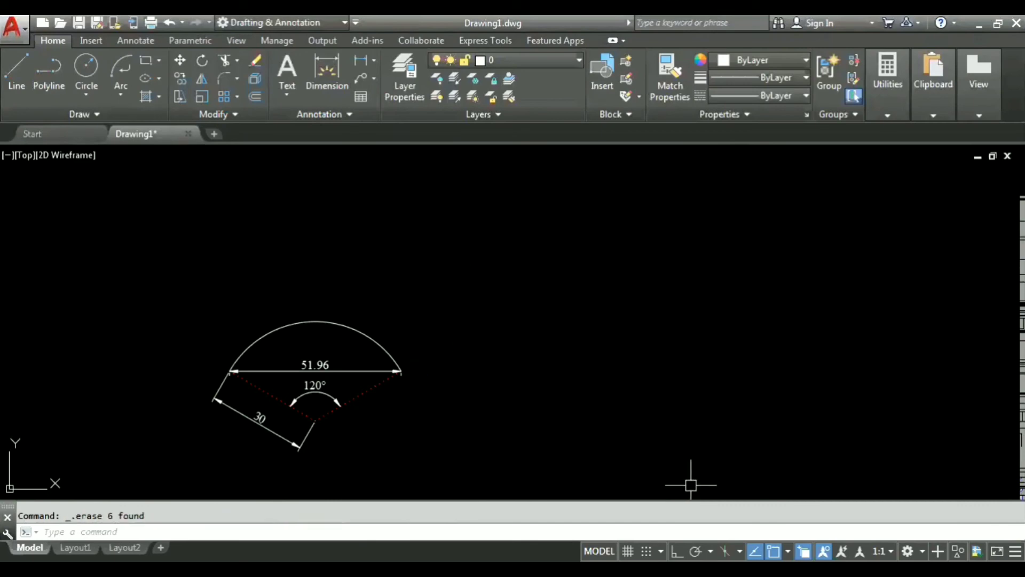